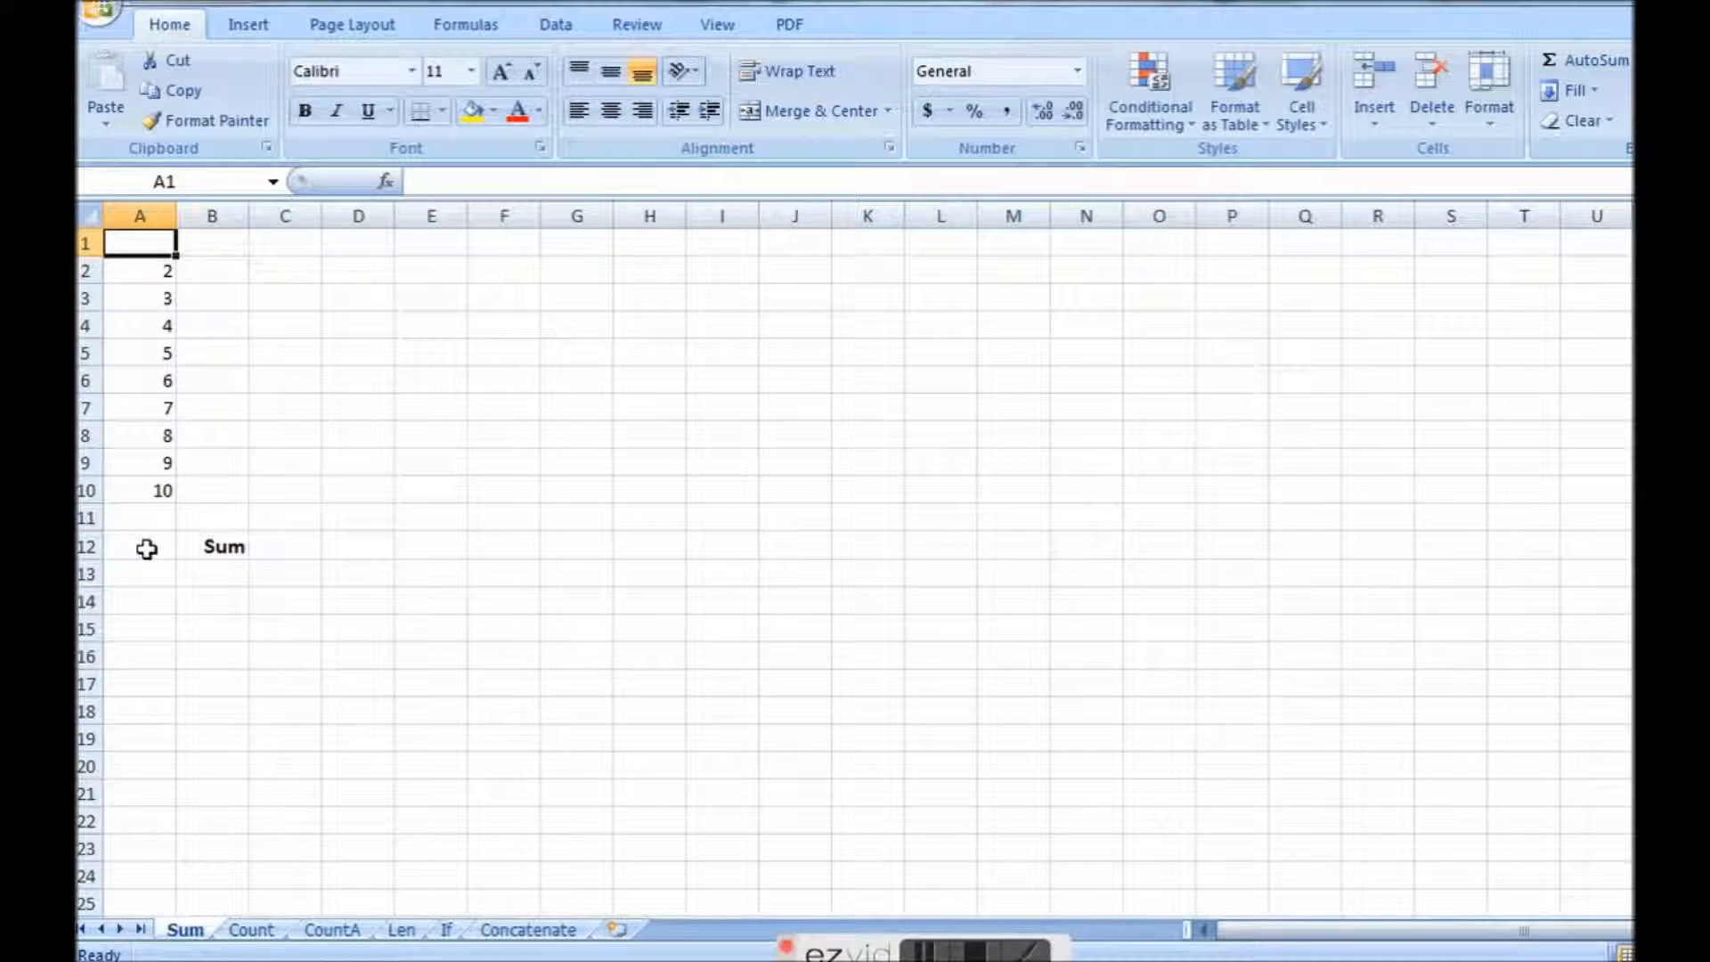
Enter 1 in the empty first cell, A1, of the number list on the Sum sheet.
{"action": "left_click", "coordinate": [147, 549]}
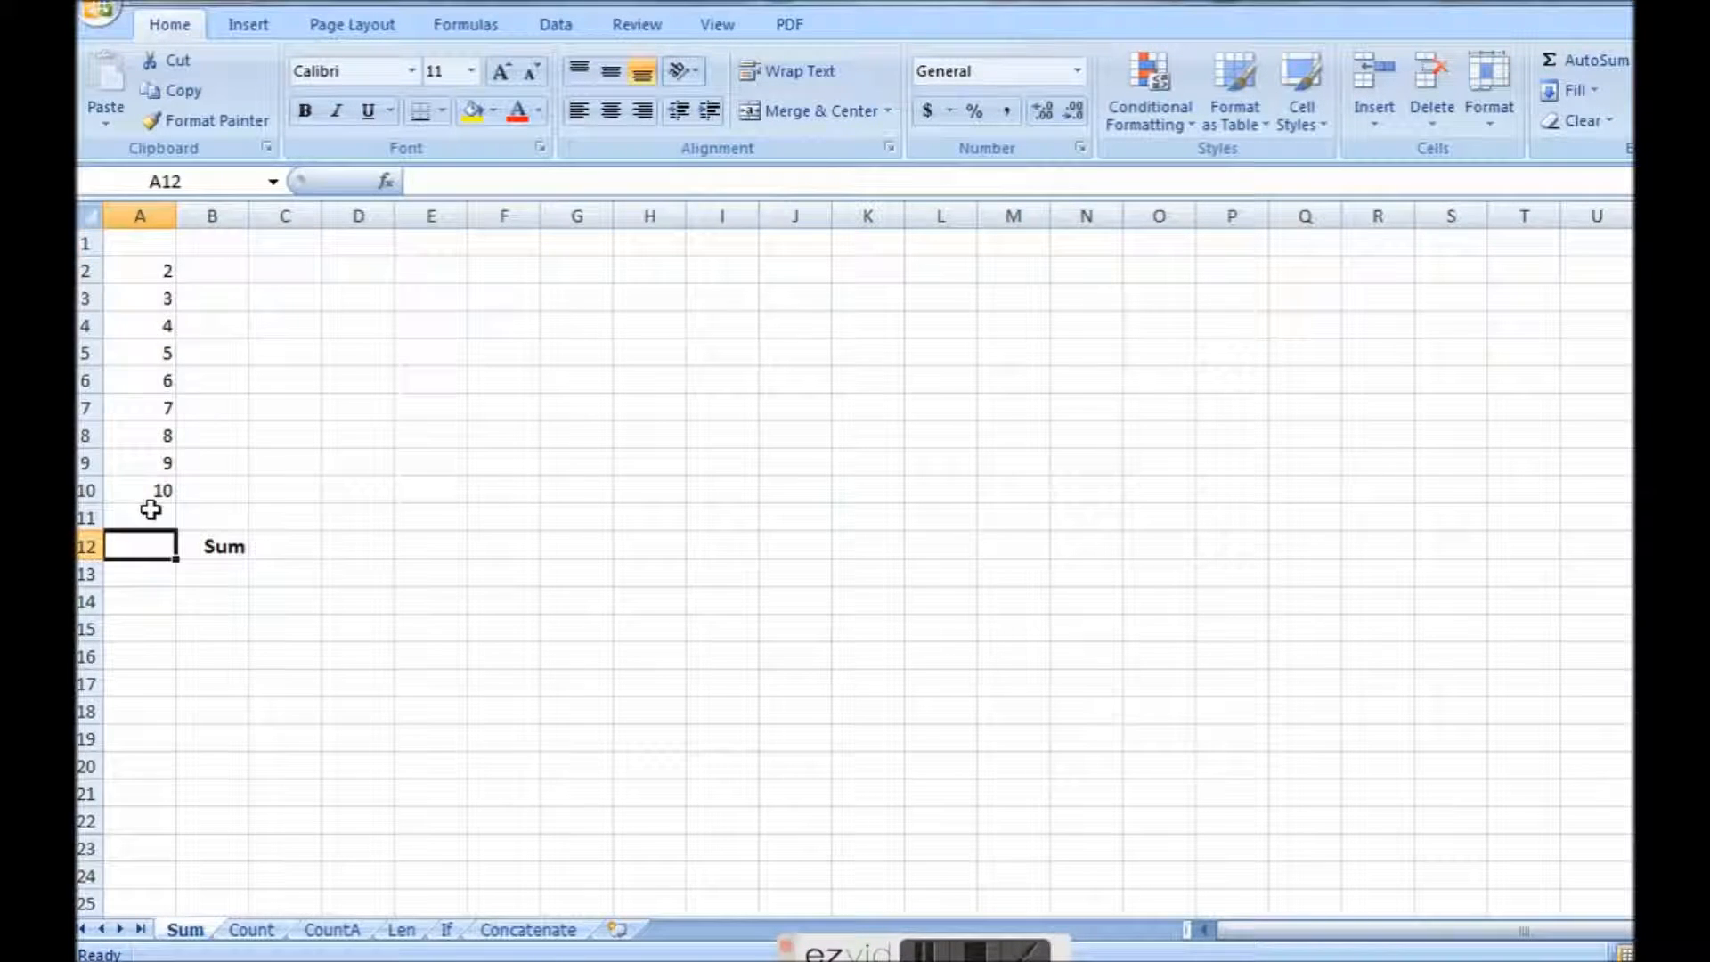
{"action": "left_click", "coordinate": [142, 245]}
{"action": "type", "text": "1"}
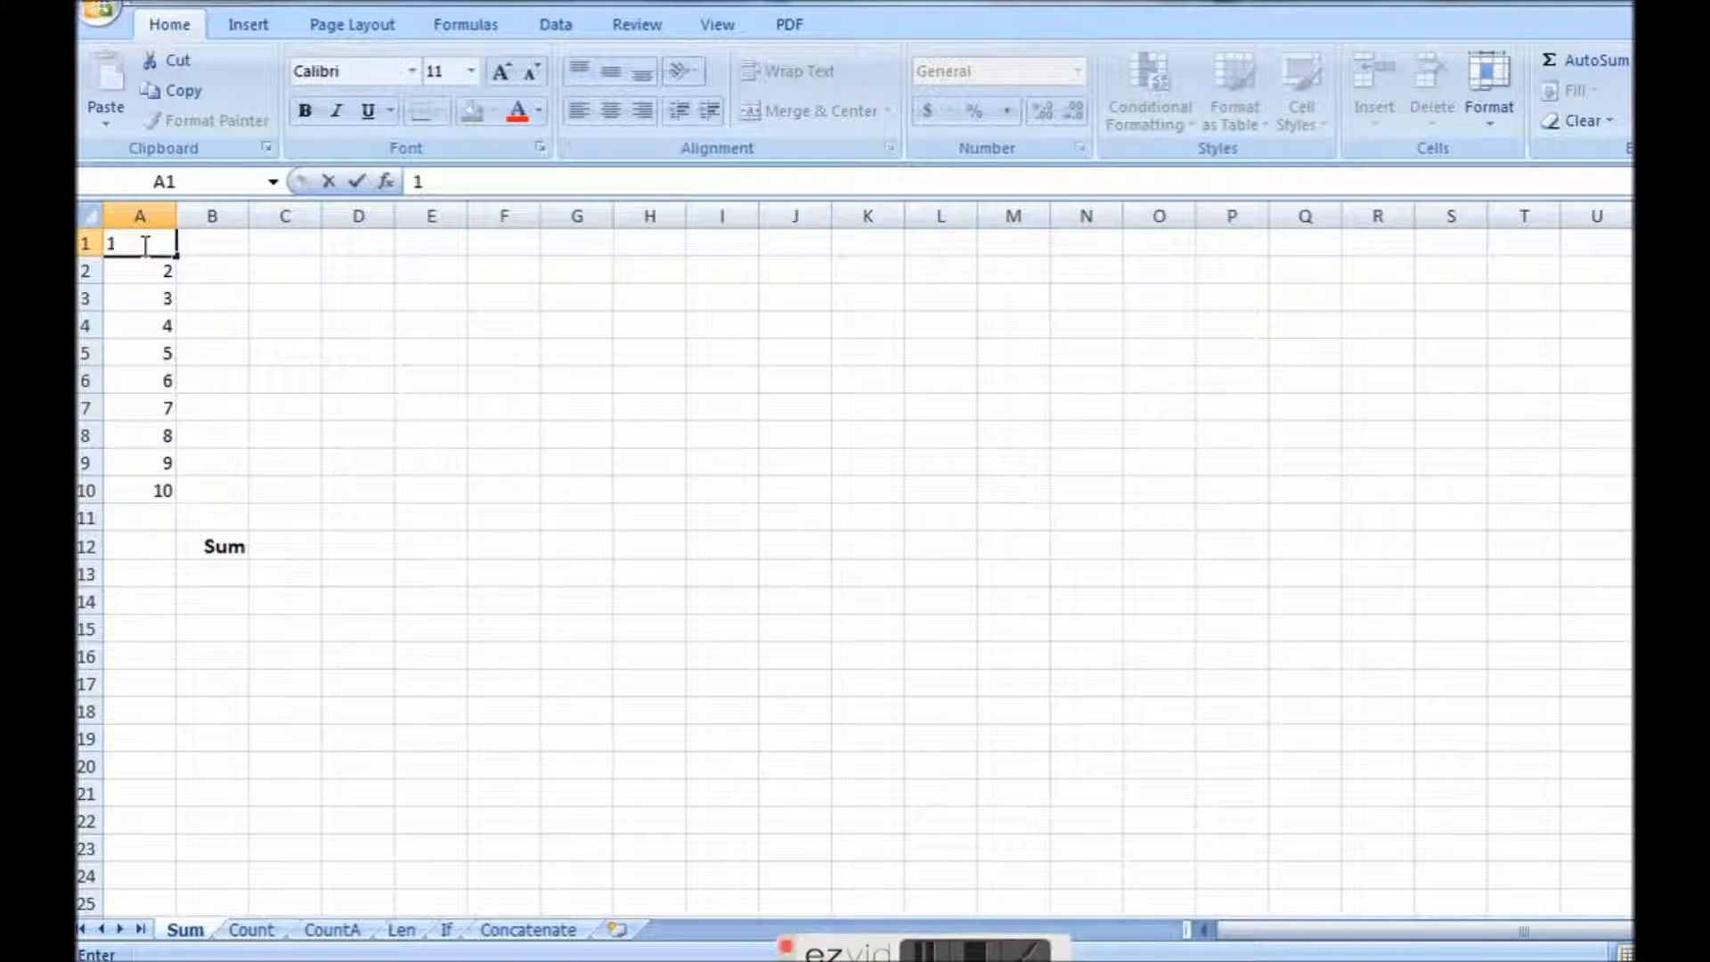
{"action": "key", "text": "Return"}
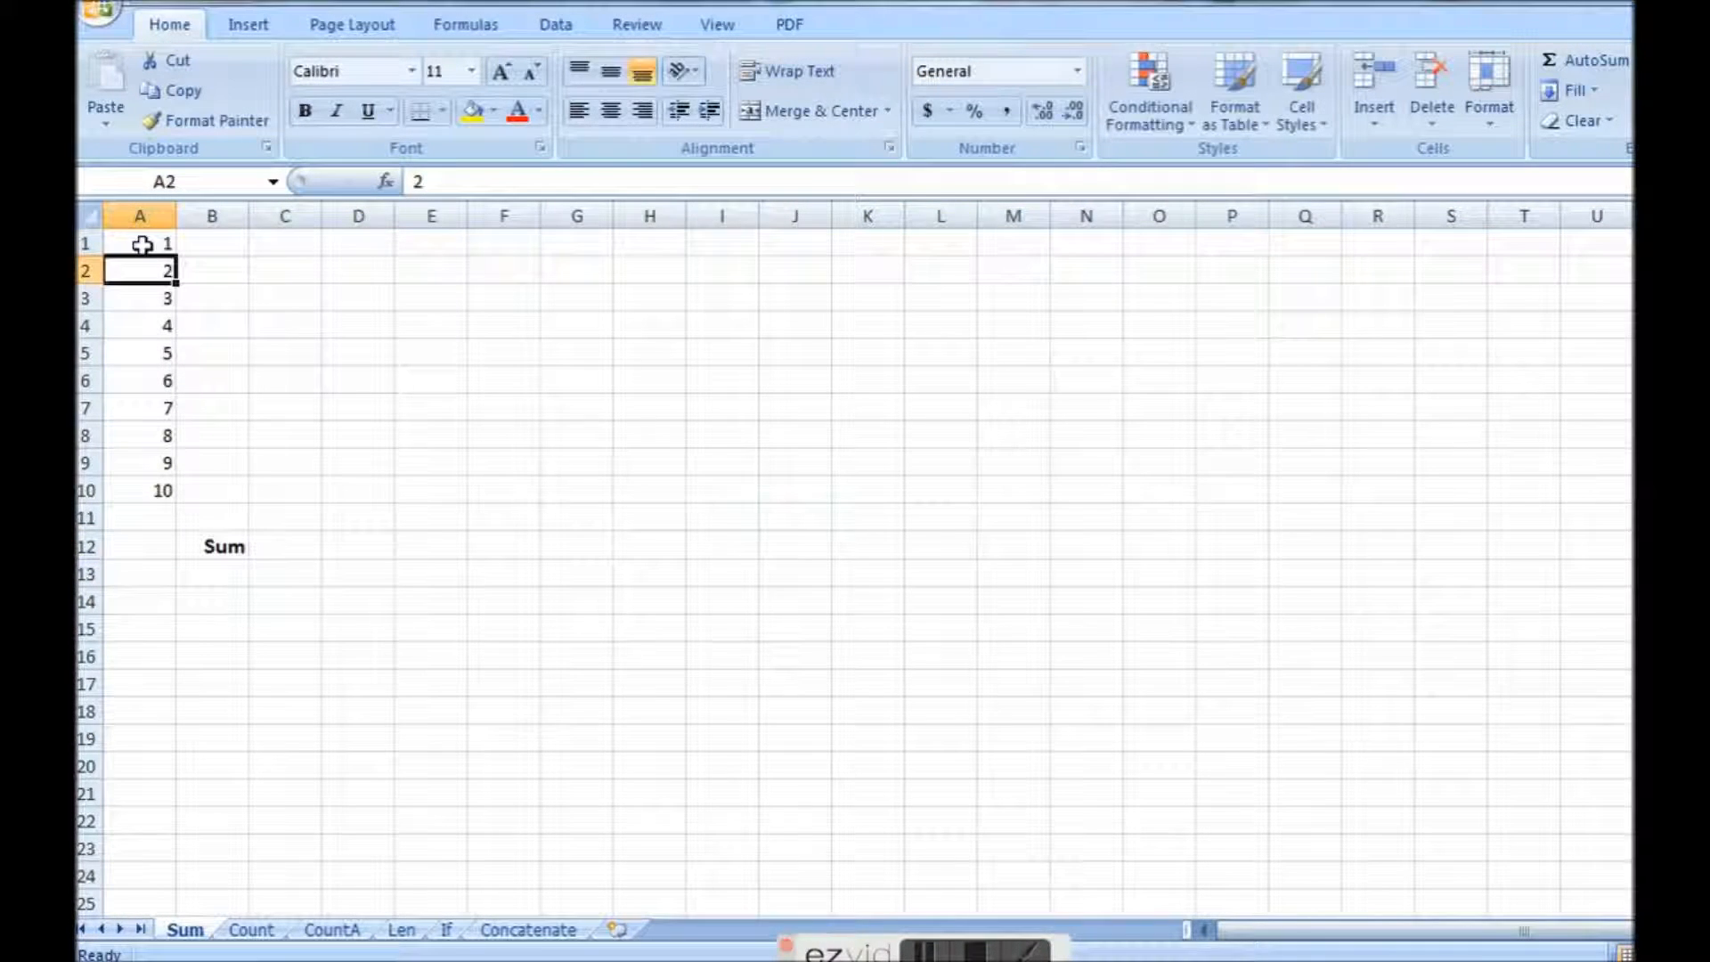
Enter the formula =SUM(A1:A10) in cell A12, beside the Sum label, to add up the number list.
{"action": "left_click", "coordinate": [144, 547]}
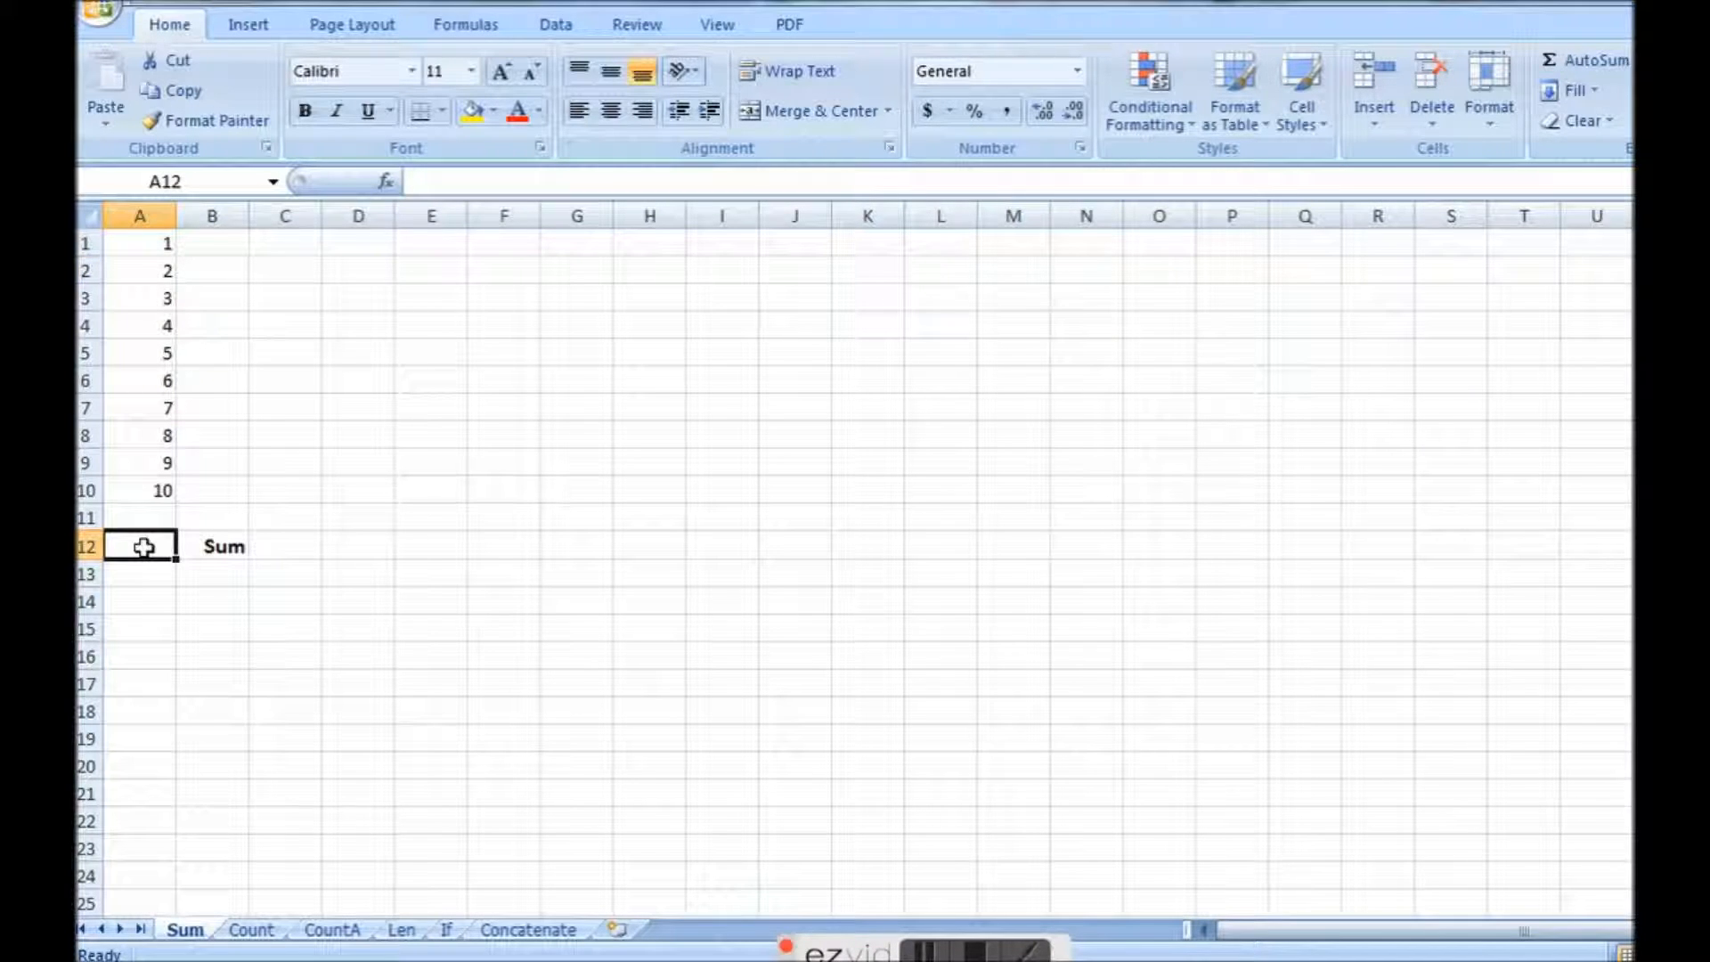
{"action": "type", "text": "="}
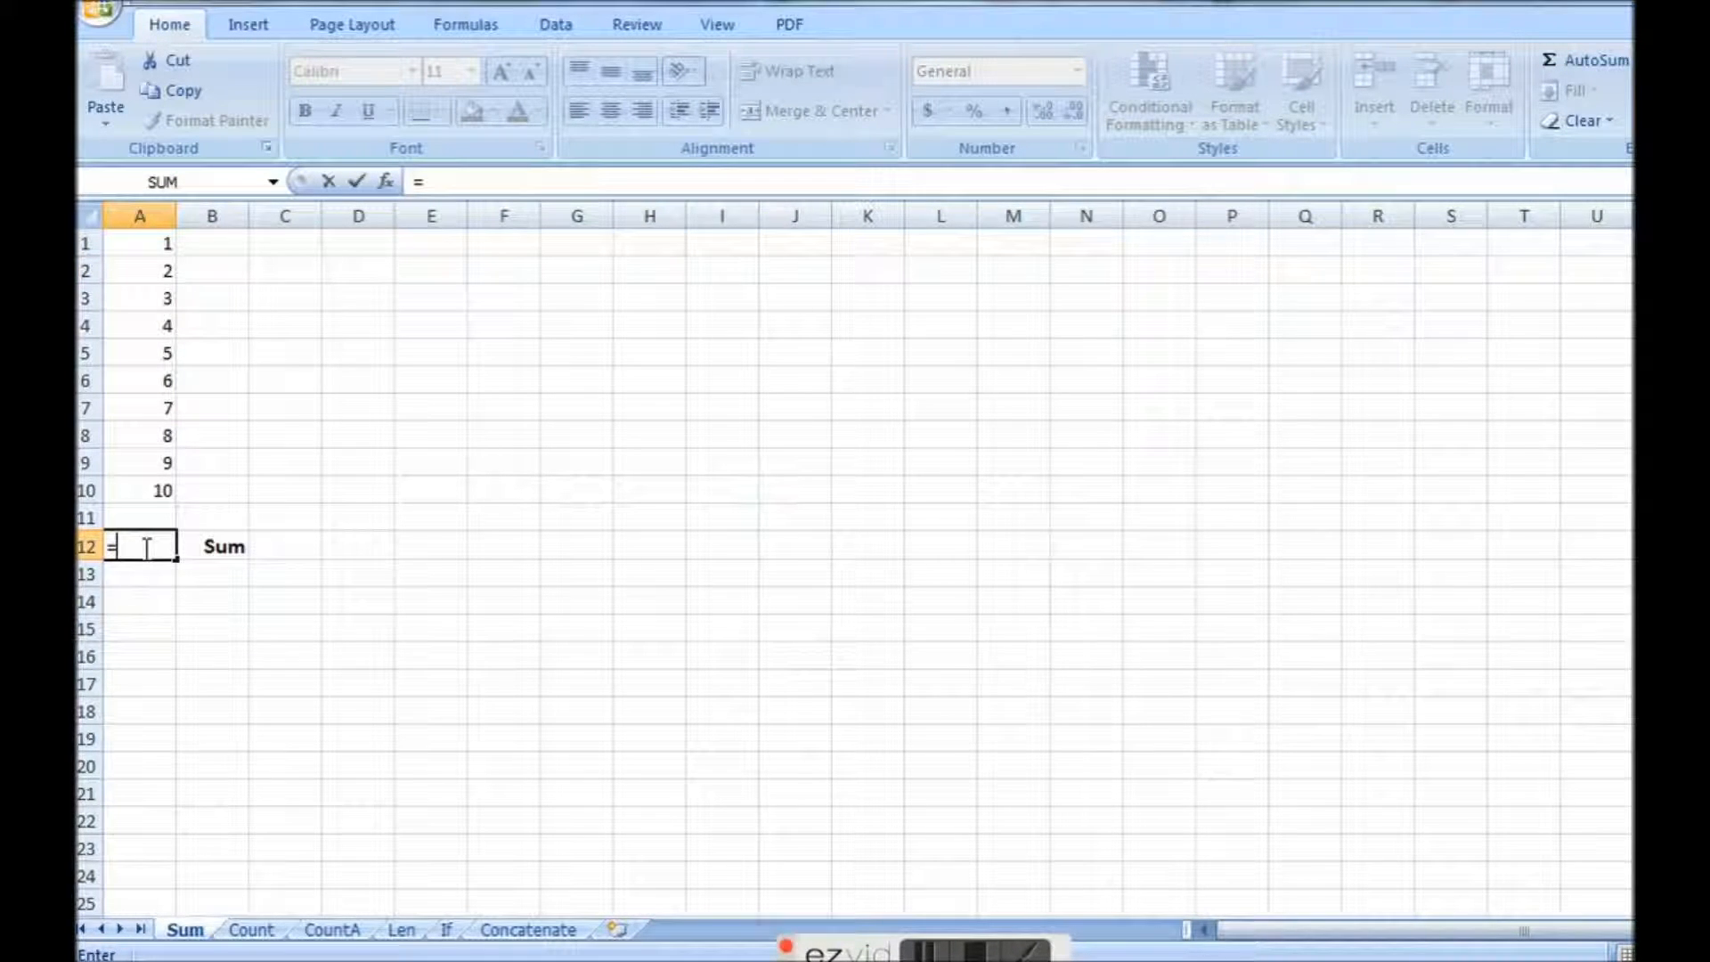
{"action": "type", "text": "sum"}
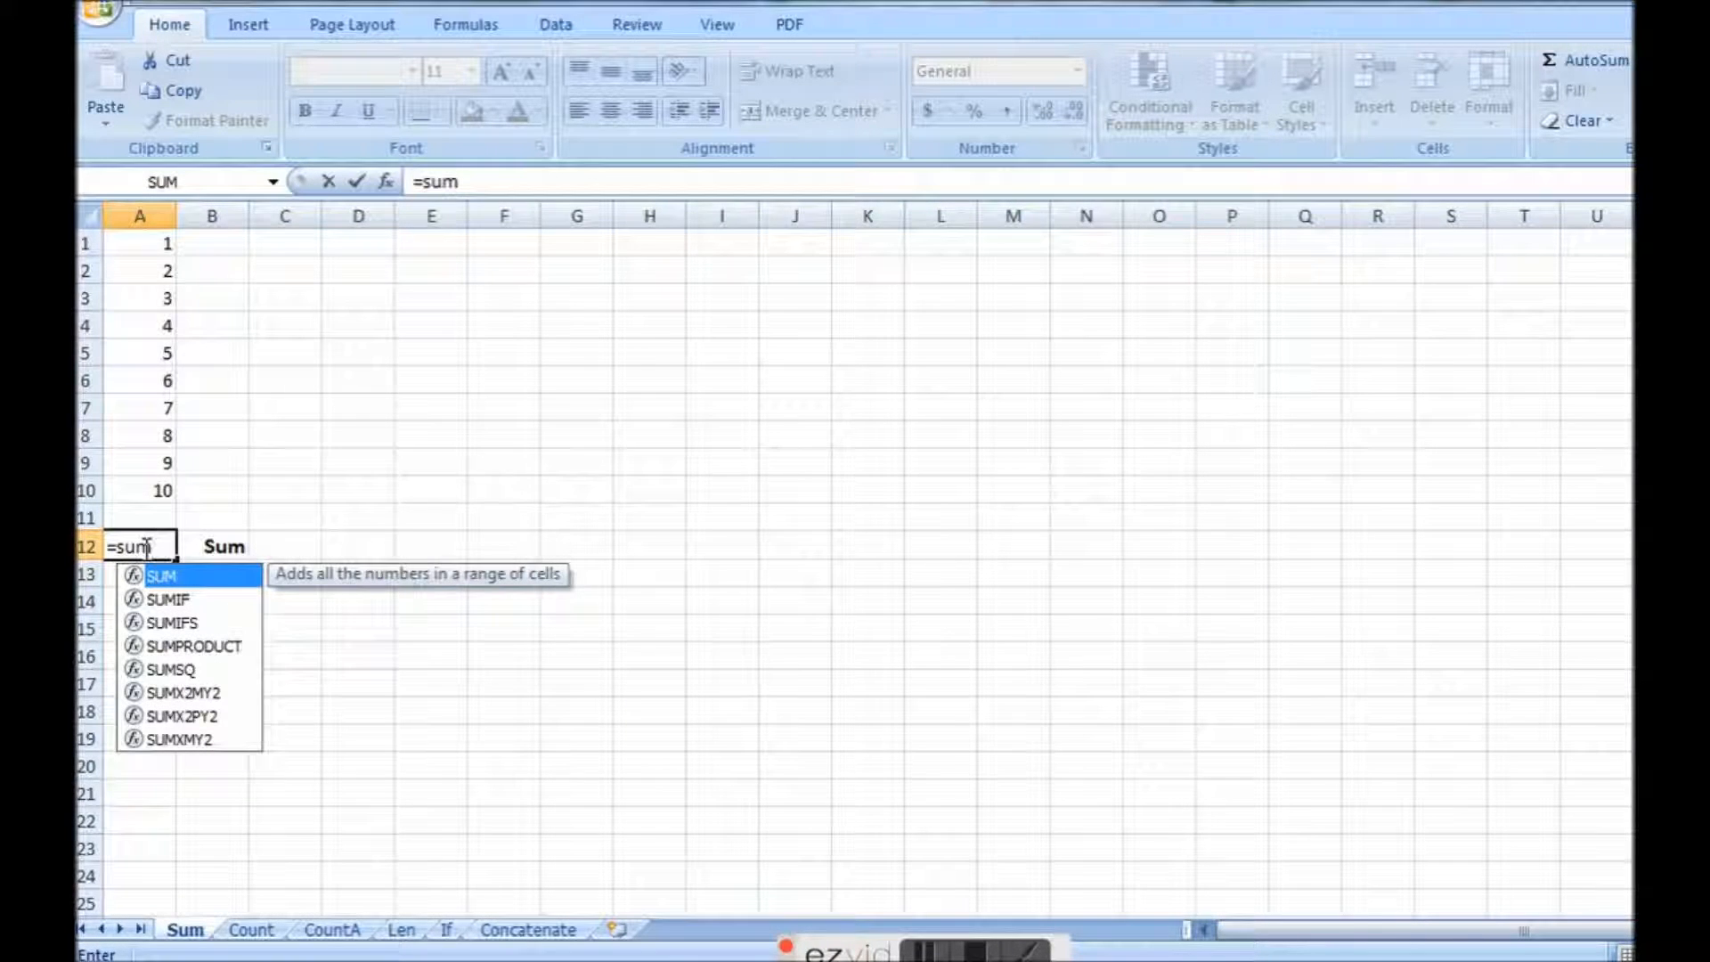
{"action": "type", "text": "("}
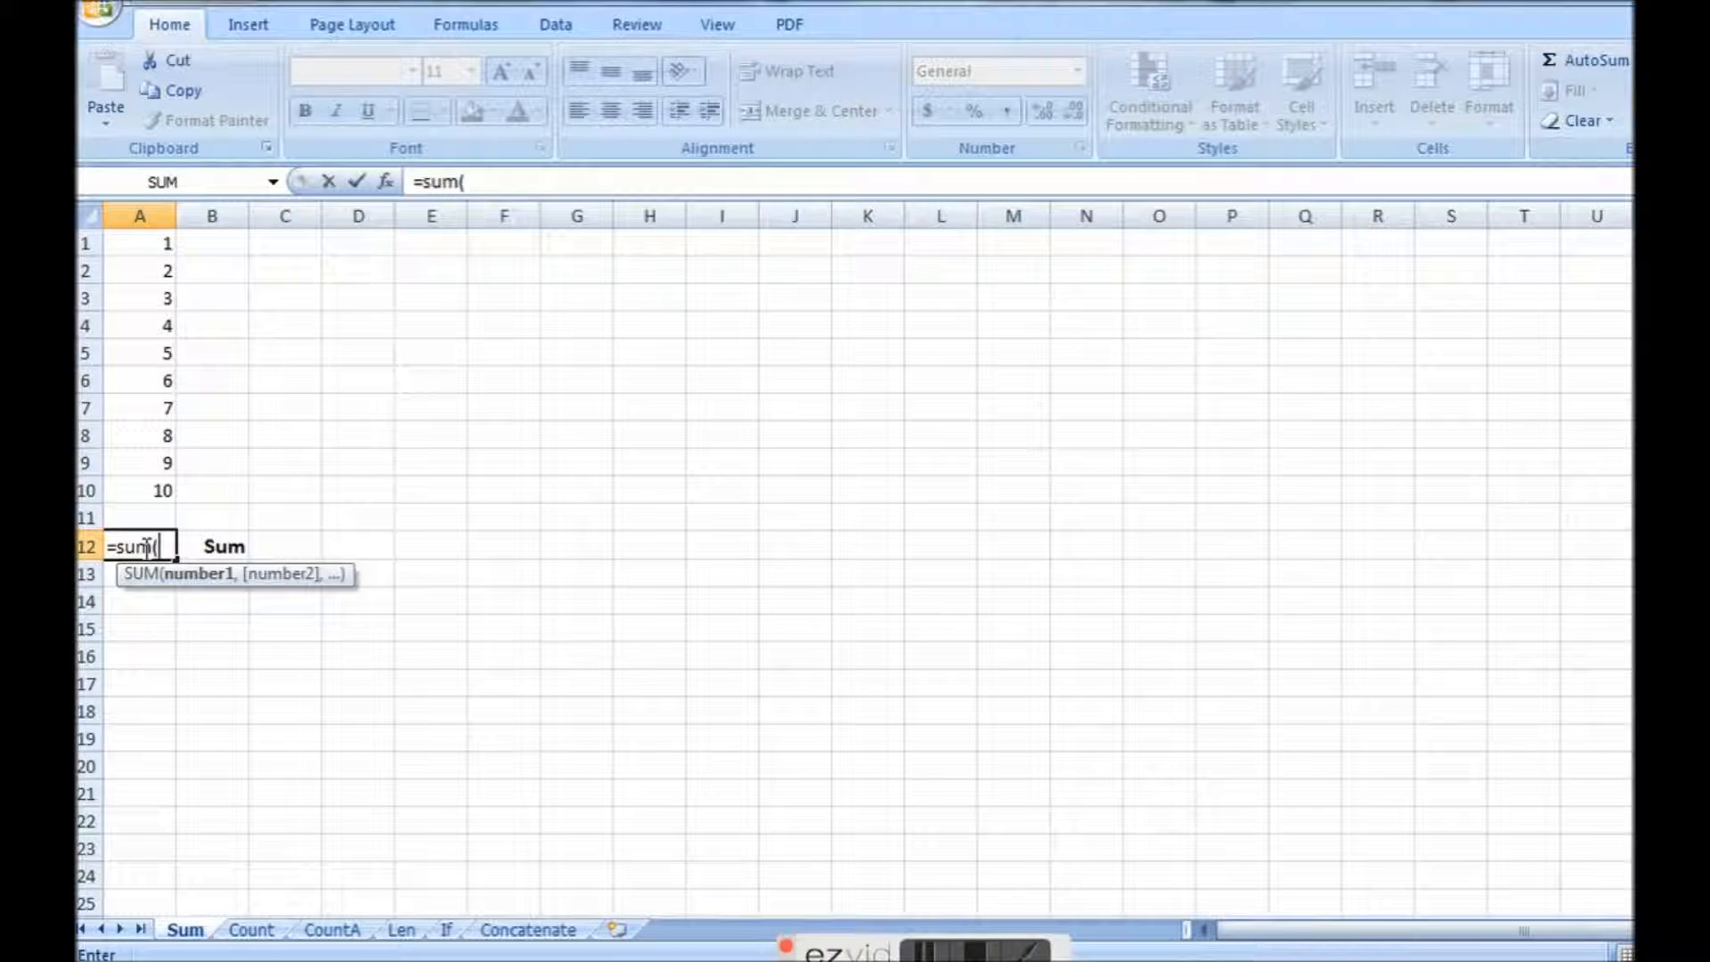
{"action": "left_click_drag", "start_coordinate": [141, 242], "coordinate": [139, 354]}
{"action": "left_click_drag", "start_coordinate": [138, 381], "coordinate": [136, 492]}
{"action": "left_click", "coordinate": [137, 493]}
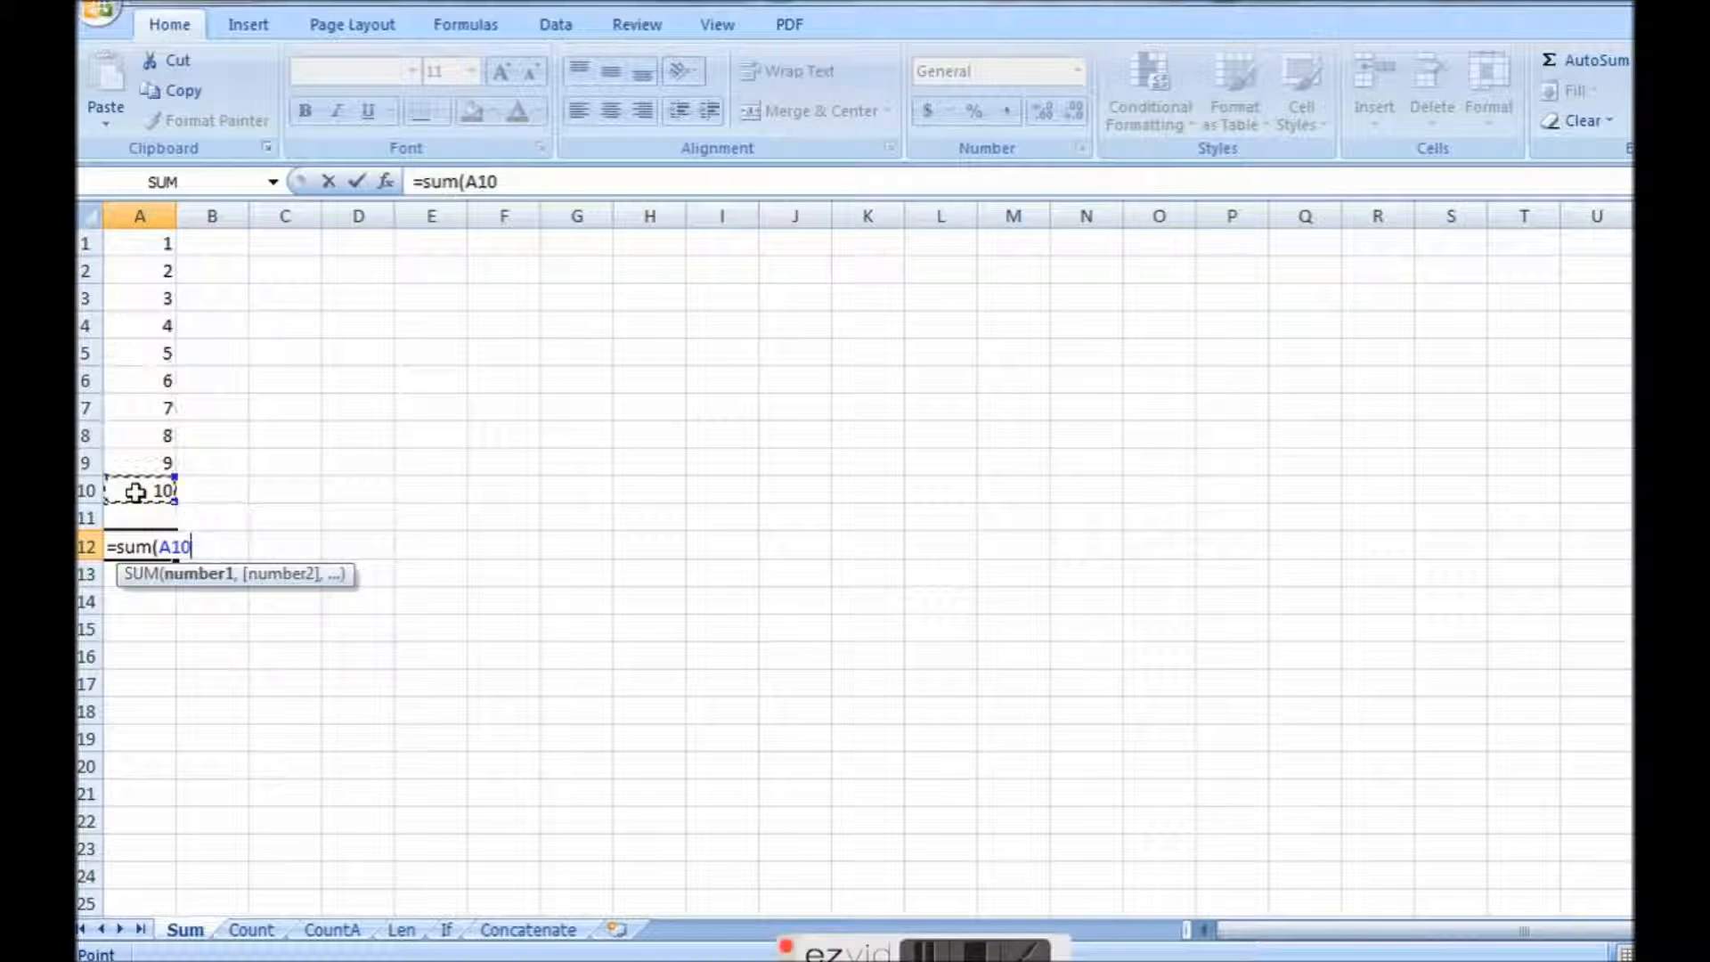
{"action": "left_click_drag", "start_coordinate": [142, 241], "coordinate": [149, 476]}
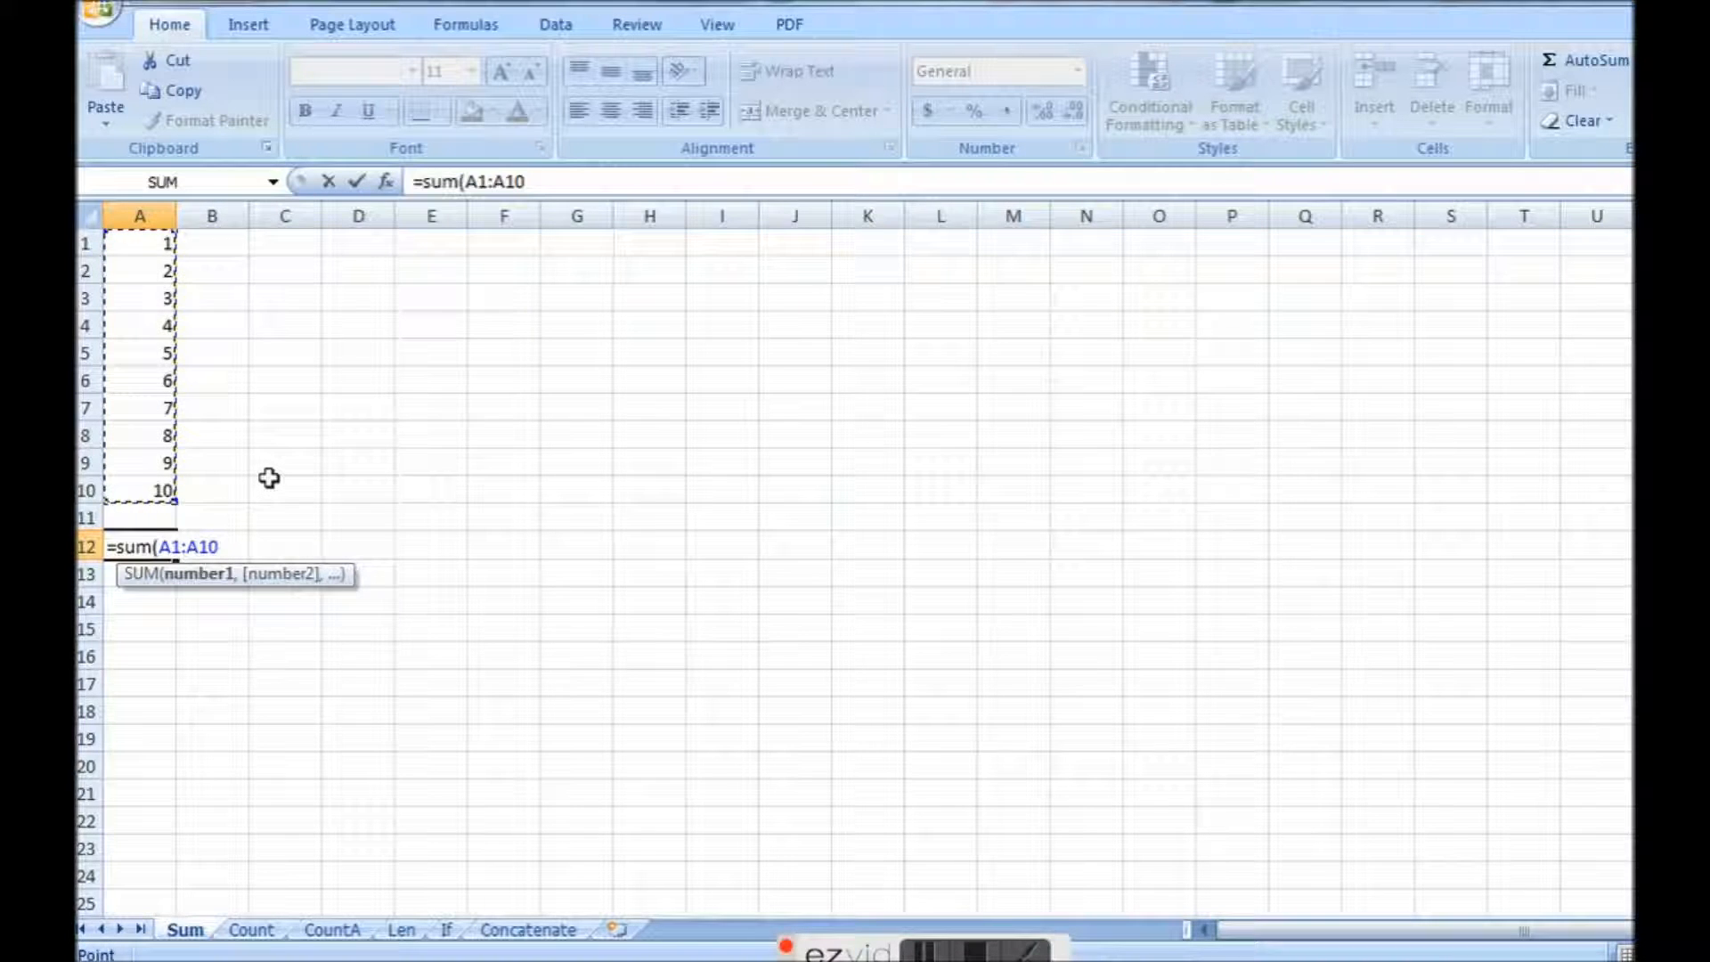
{"action": "type", "text": ")"}
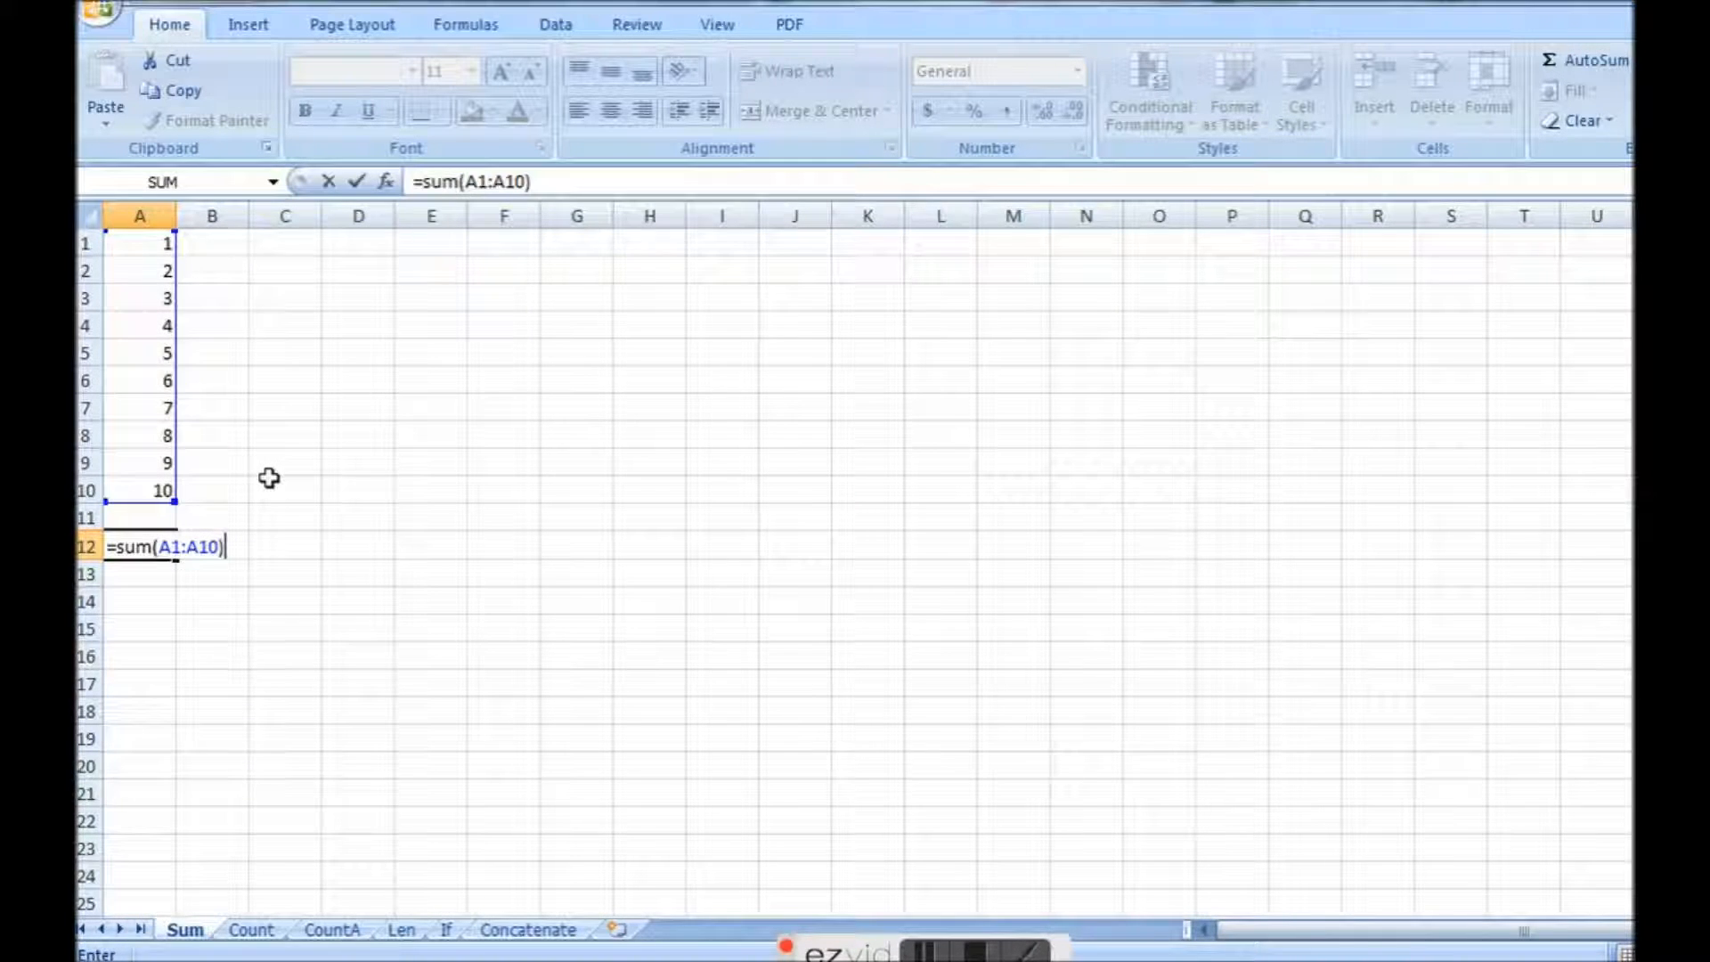
{"action": "key", "text": "Return"}
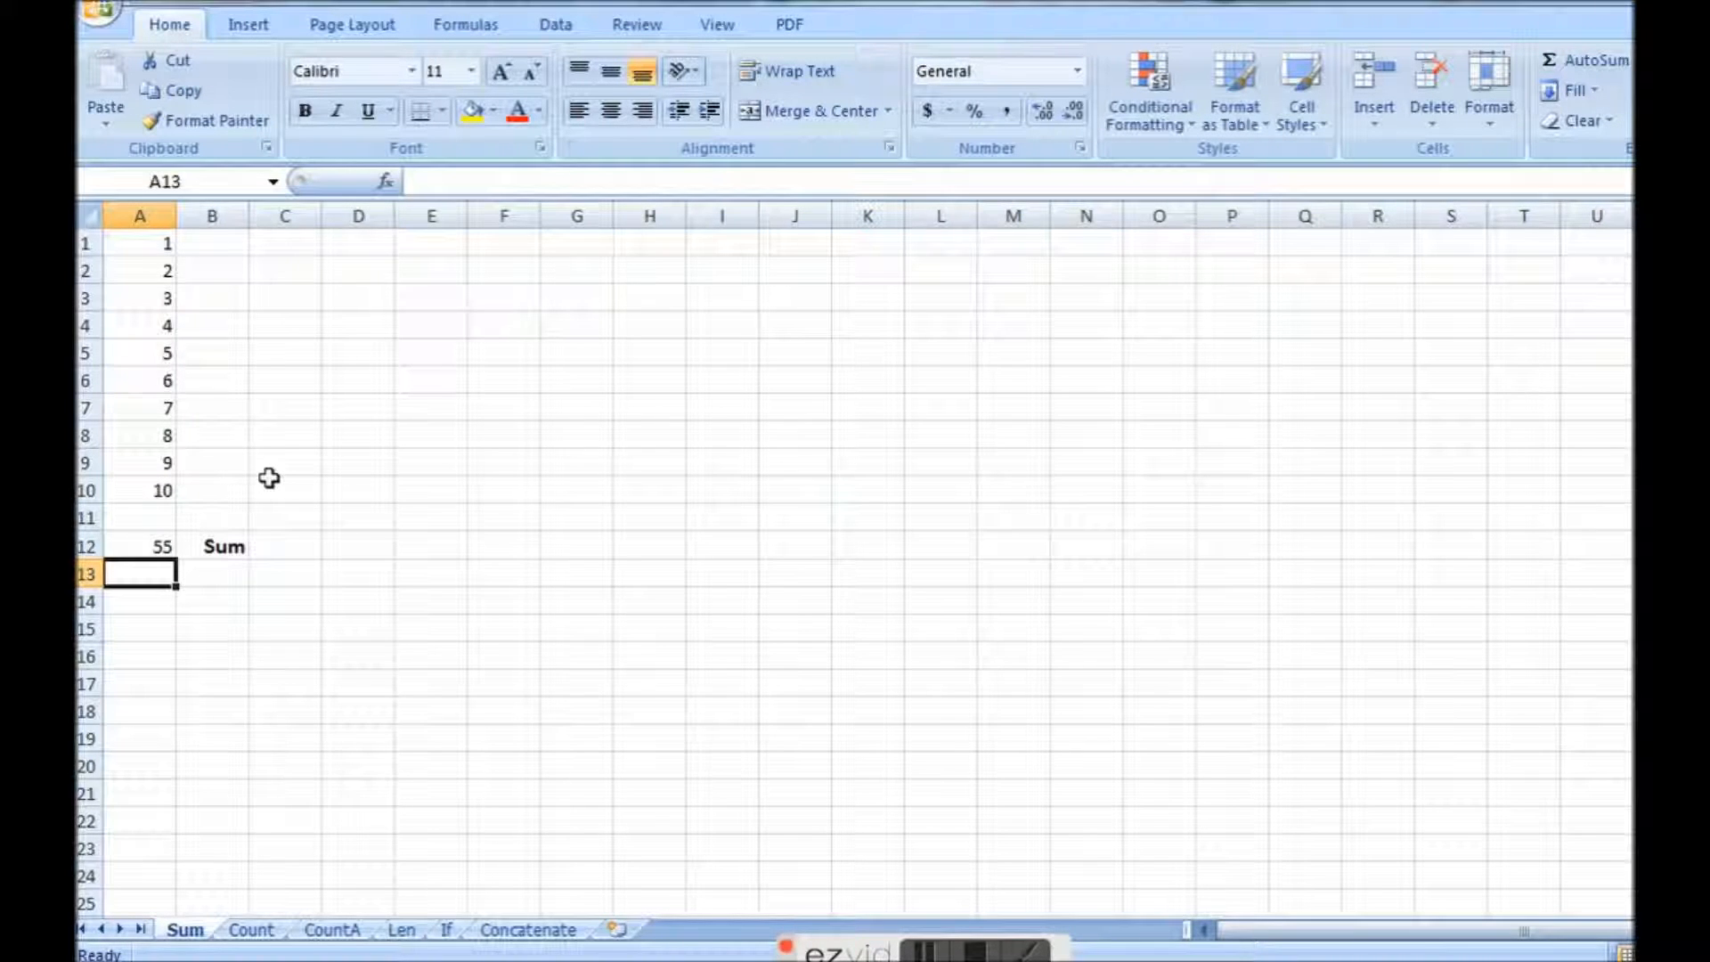
Shorten the range of the SUM formula in A12 to A1:A5.
{"action": "left_click", "coordinate": [136, 545]}
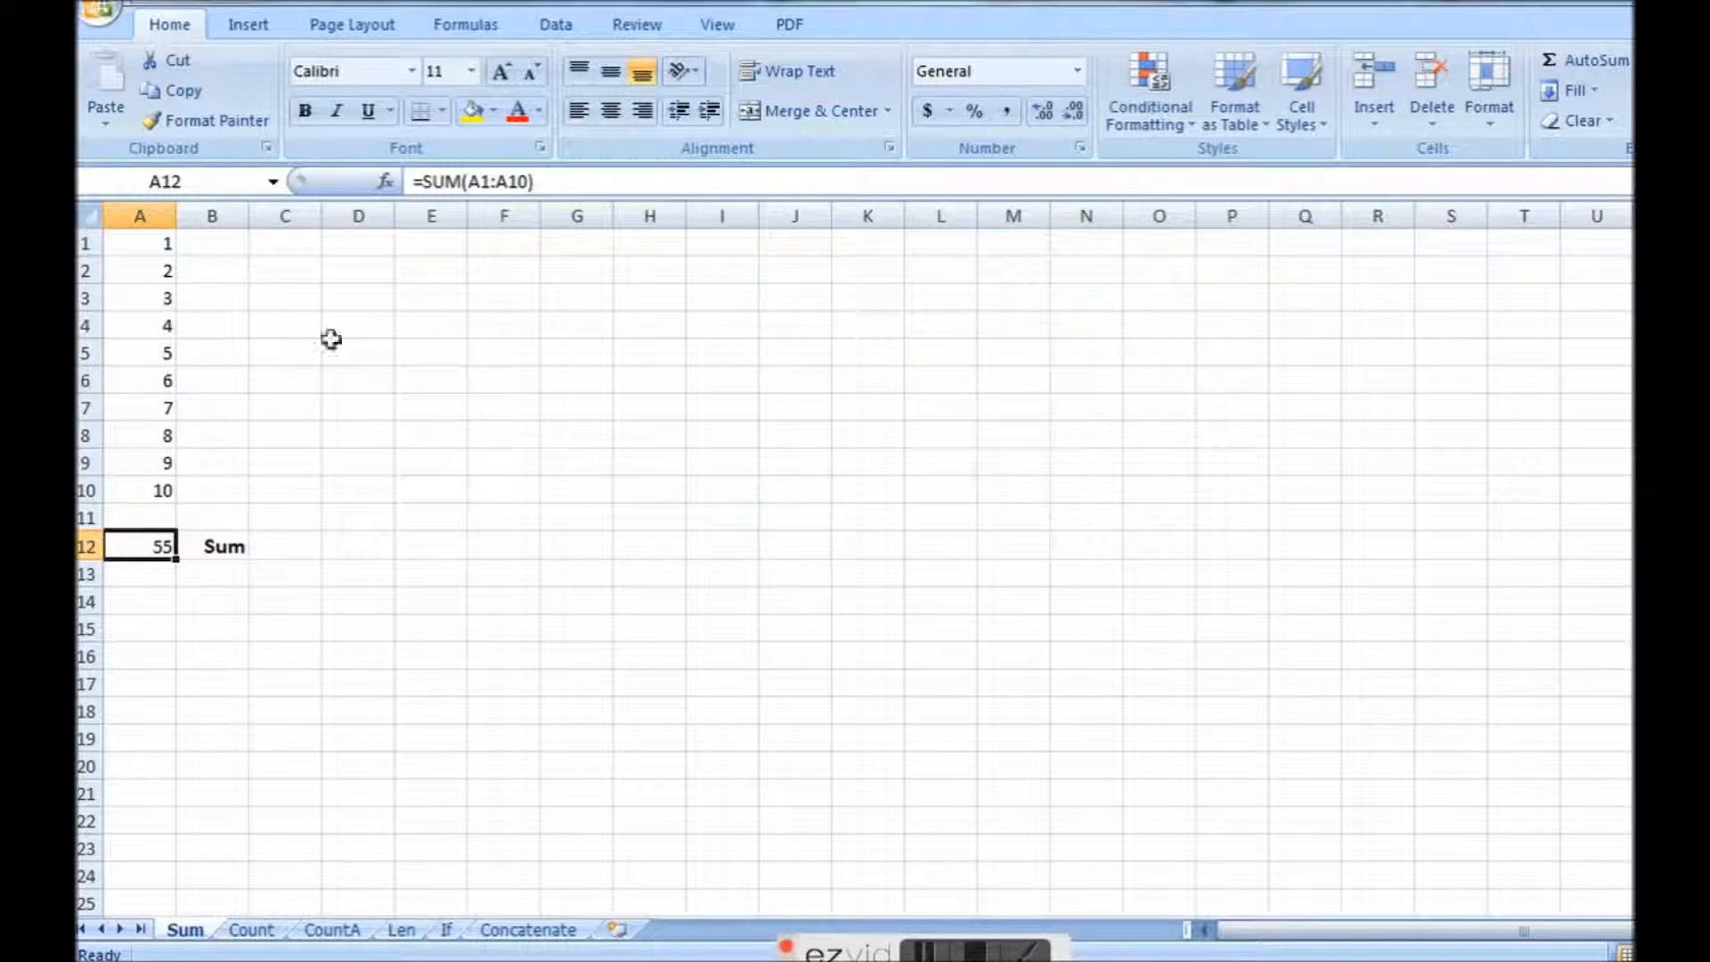
{"action": "left_click", "coordinate": [490, 180]}
{"action": "double_click", "coordinate": [489, 181]}
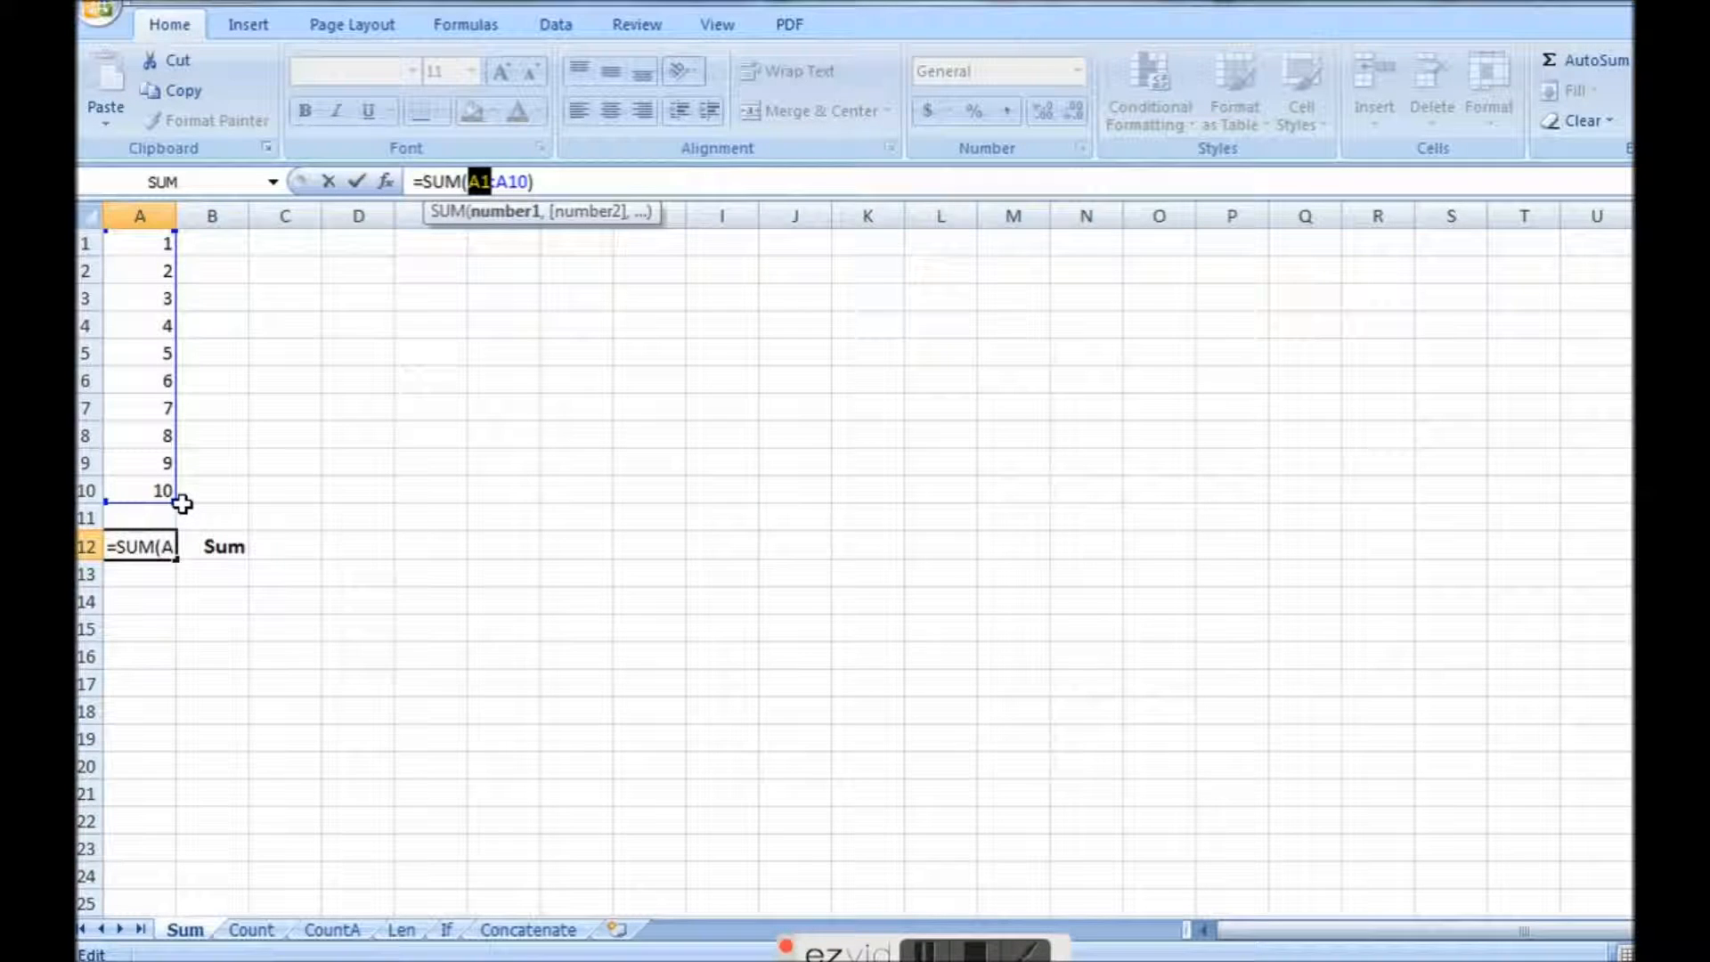
{"action": "left_click_drag", "start_coordinate": [178, 503], "coordinate": [178, 365]}
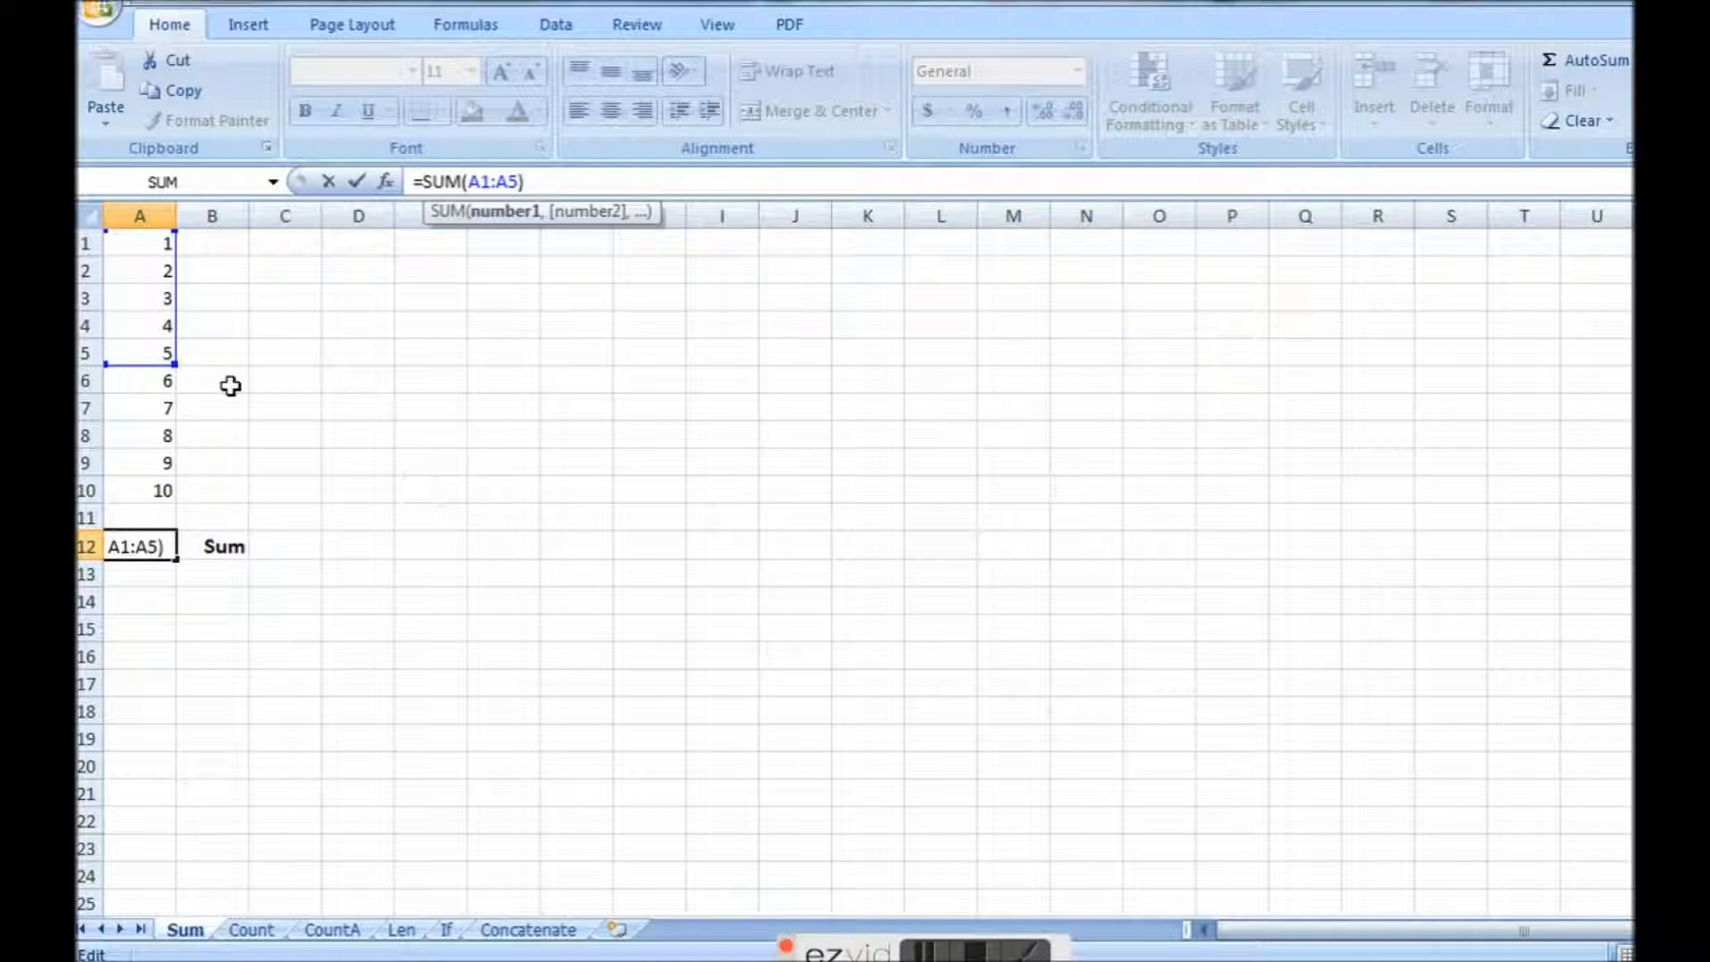
{"action": "key", "text": "Return"}
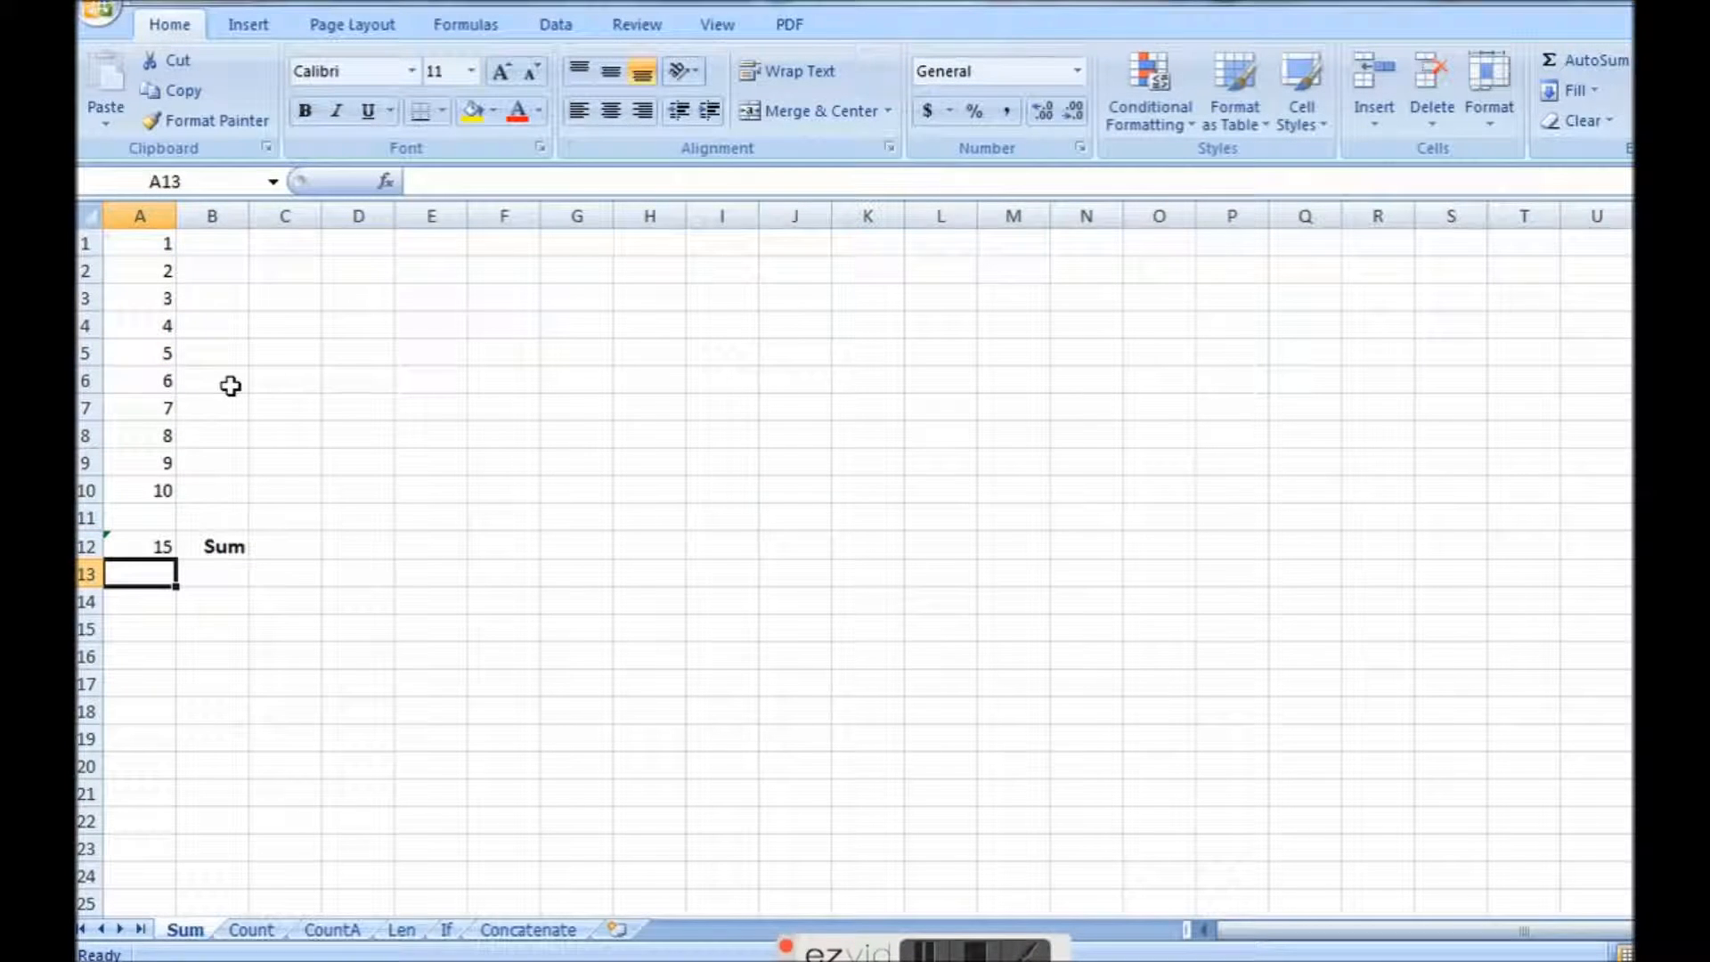
Extend the range of the SUM formula in A12 back to A1:A10.
{"action": "left_click", "coordinate": [126, 546]}
{"action": "left_click", "coordinate": [496, 187]}
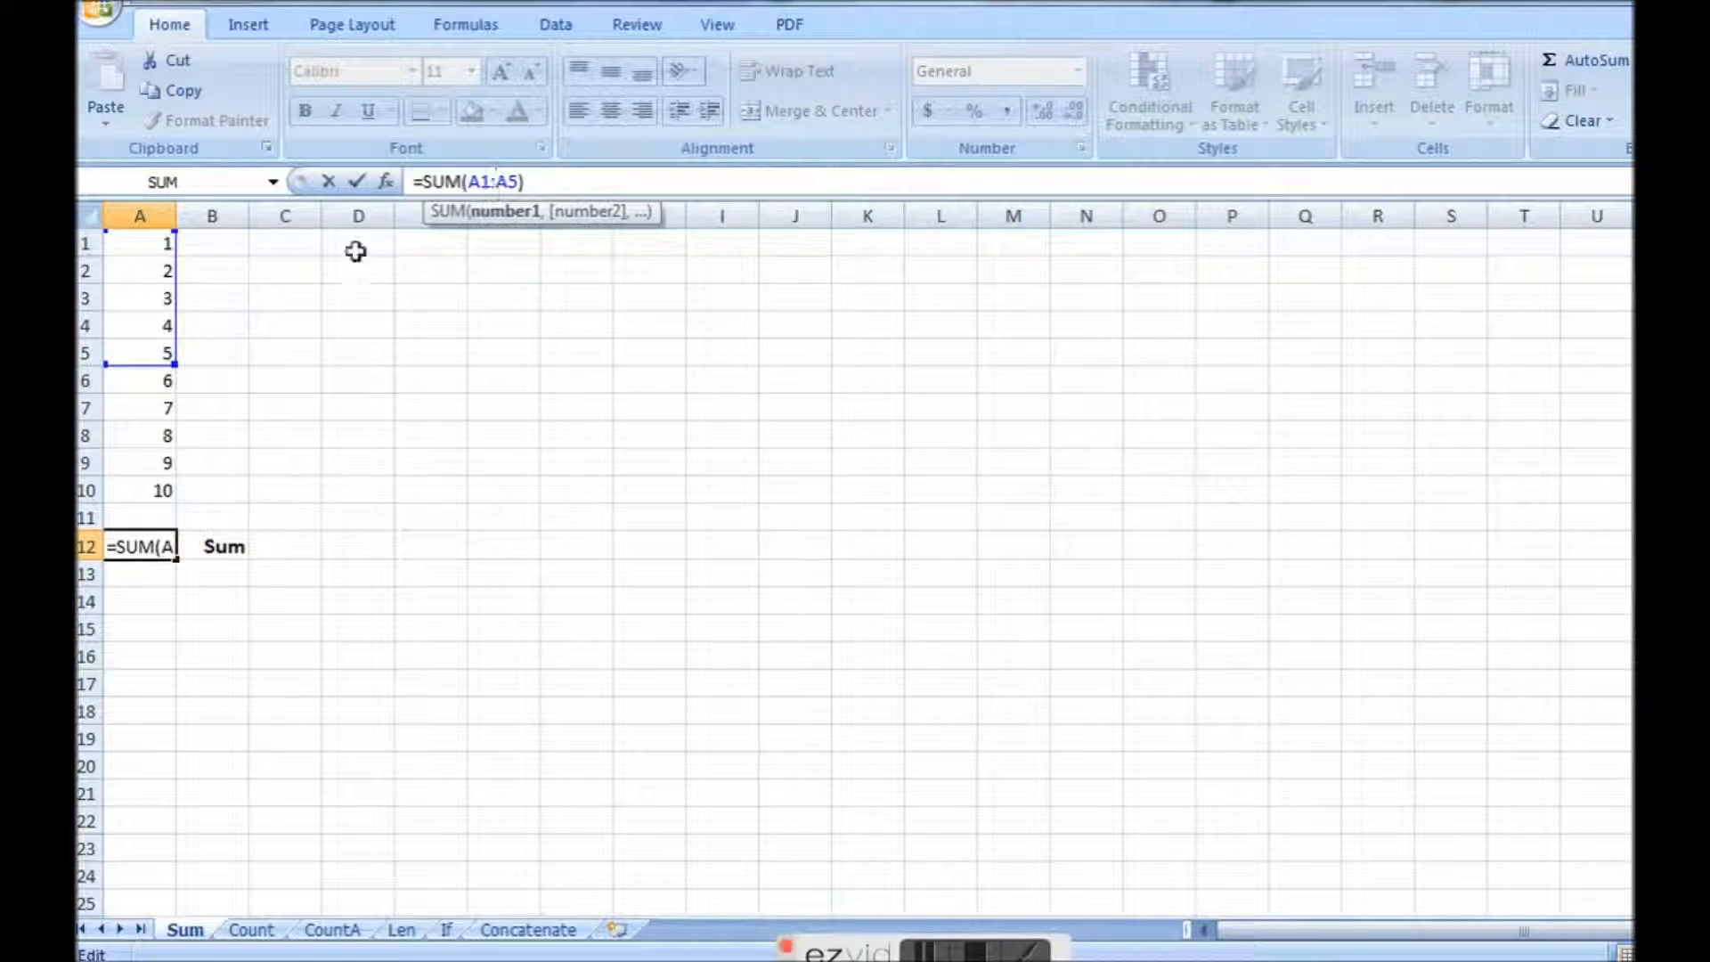
{"action": "left_click_drag", "start_coordinate": [176, 363], "coordinate": [166, 491]}
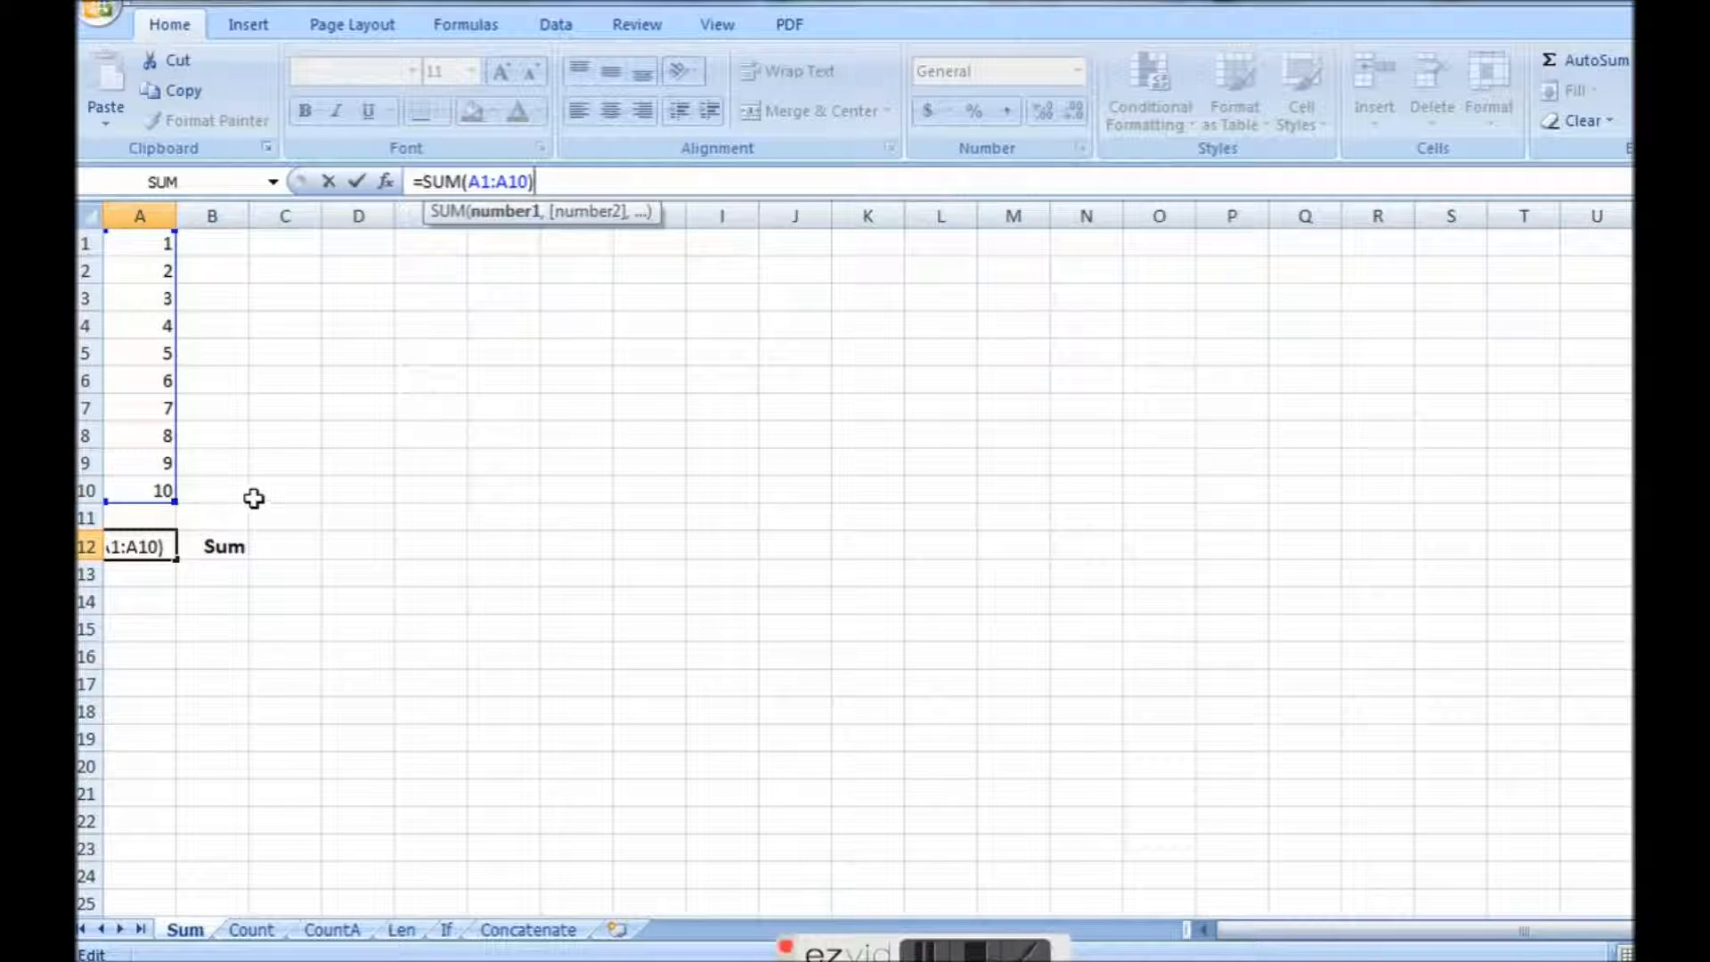
{"action": "key", "text": "Return"}
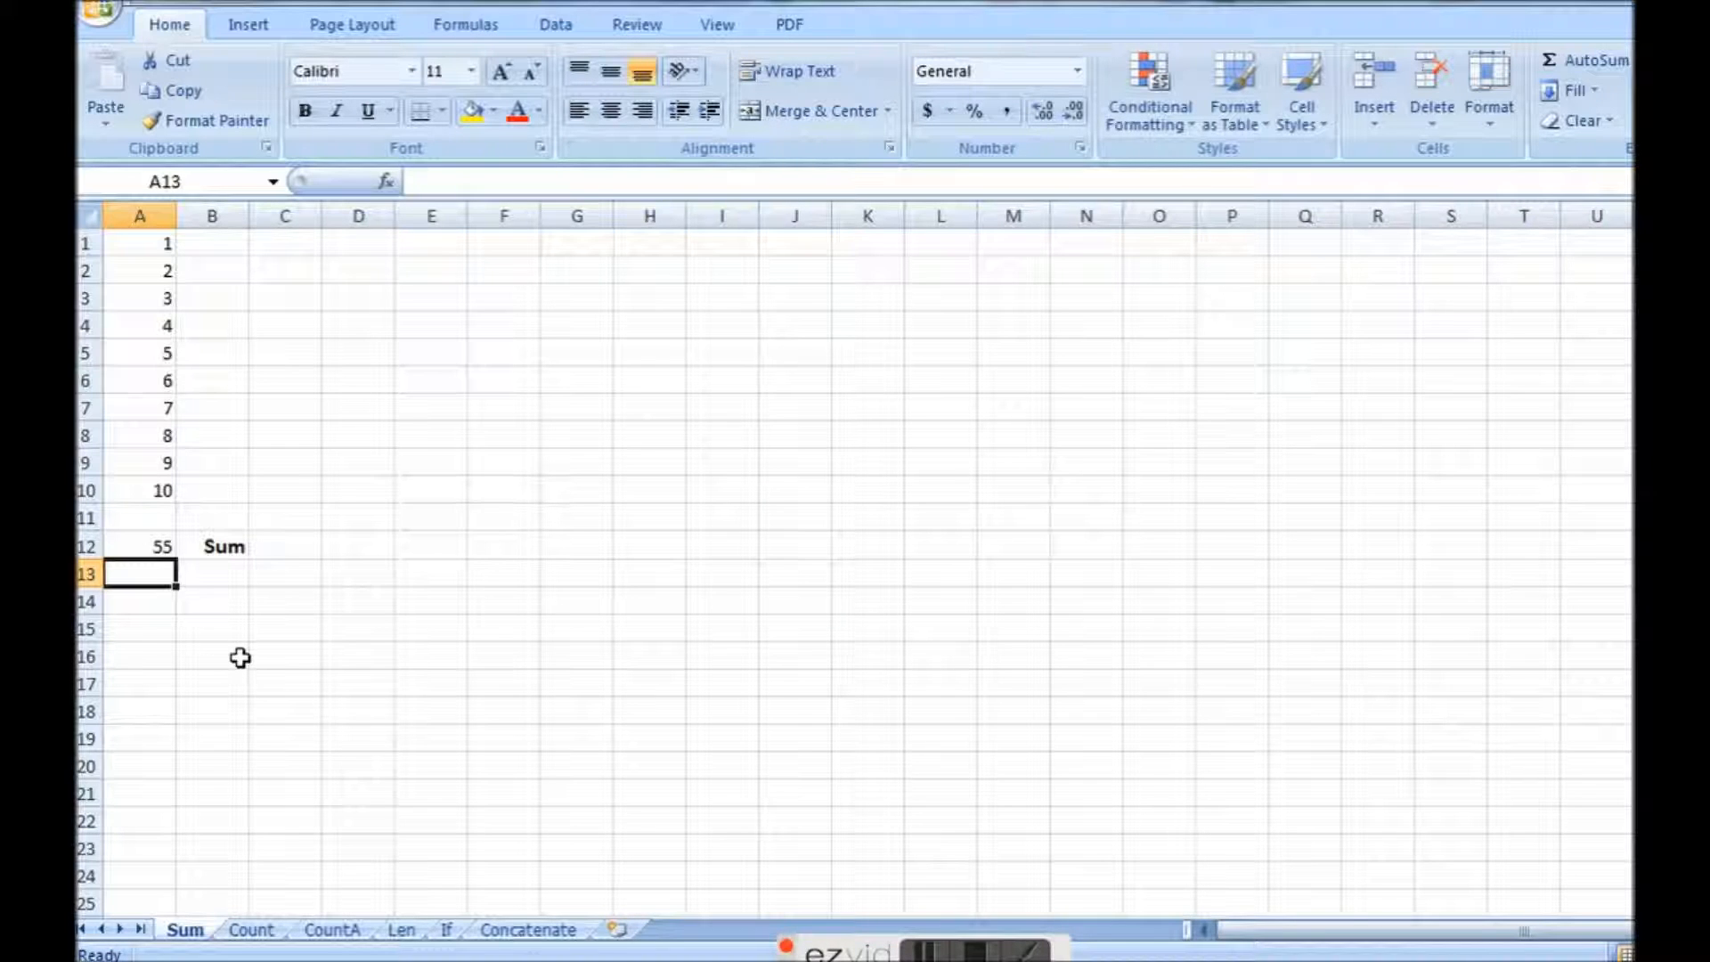
On the Count sheet, clear cell A12 and re-enter its formula as =COUNT(A1:A10).
{"action": "left_click", "coordinate": [258, 931]}
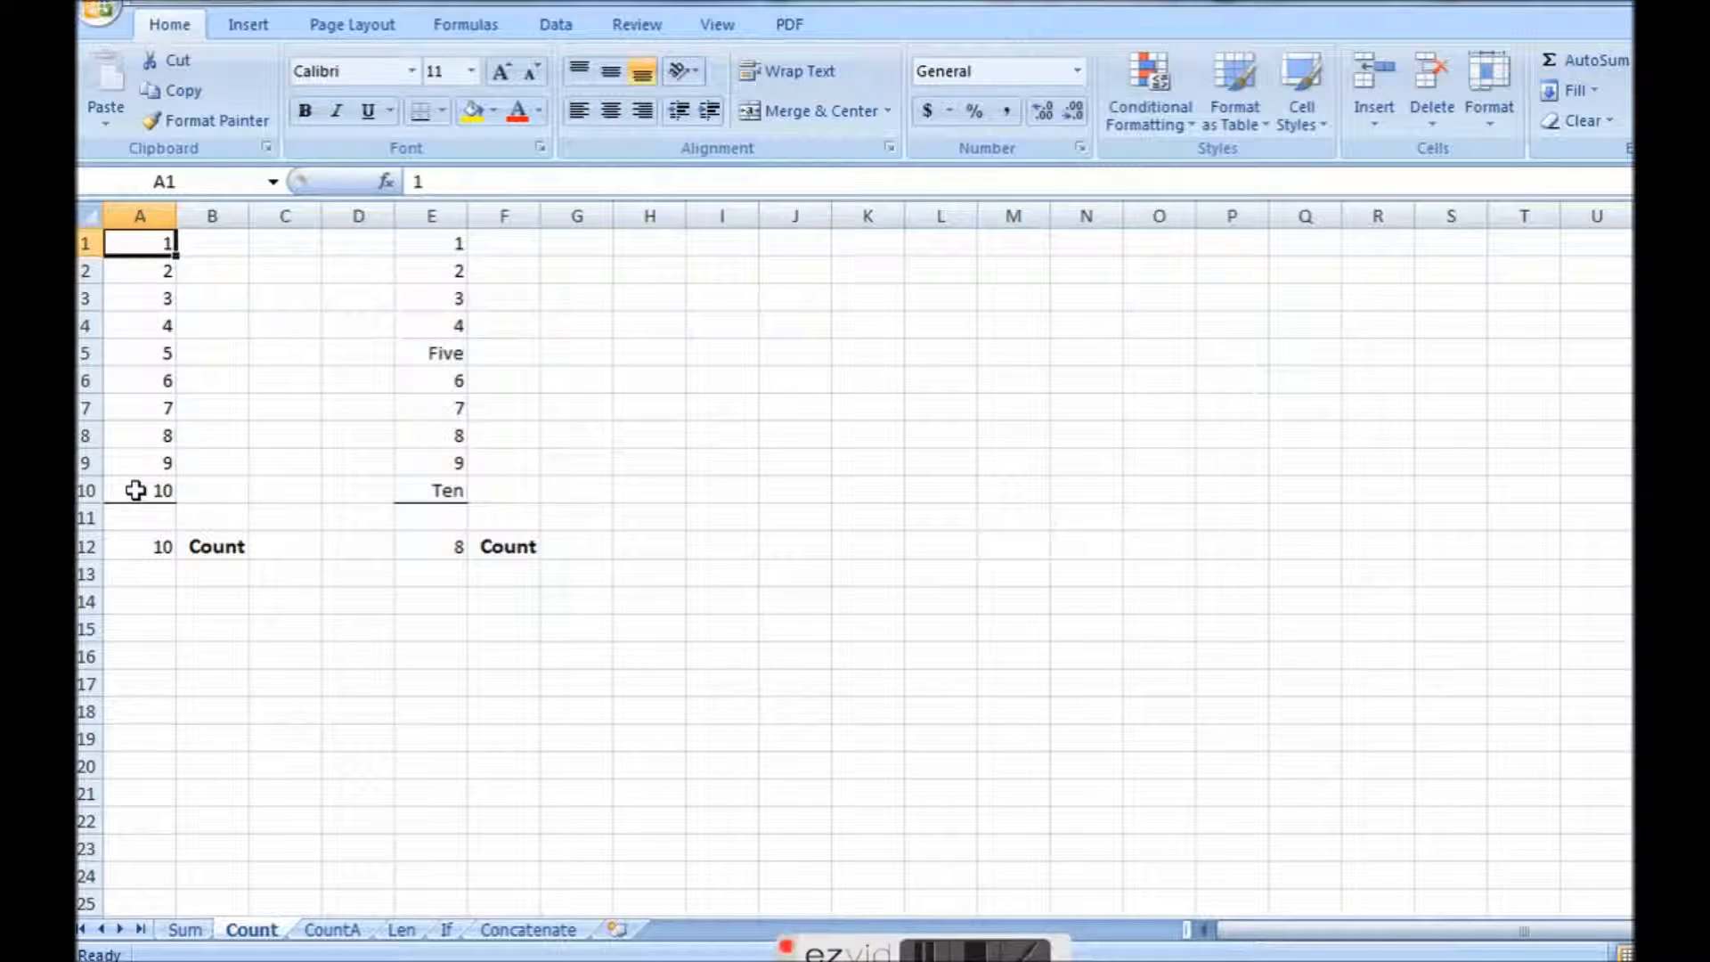
{"action": "left_click", "coordinate": [132, 545]}
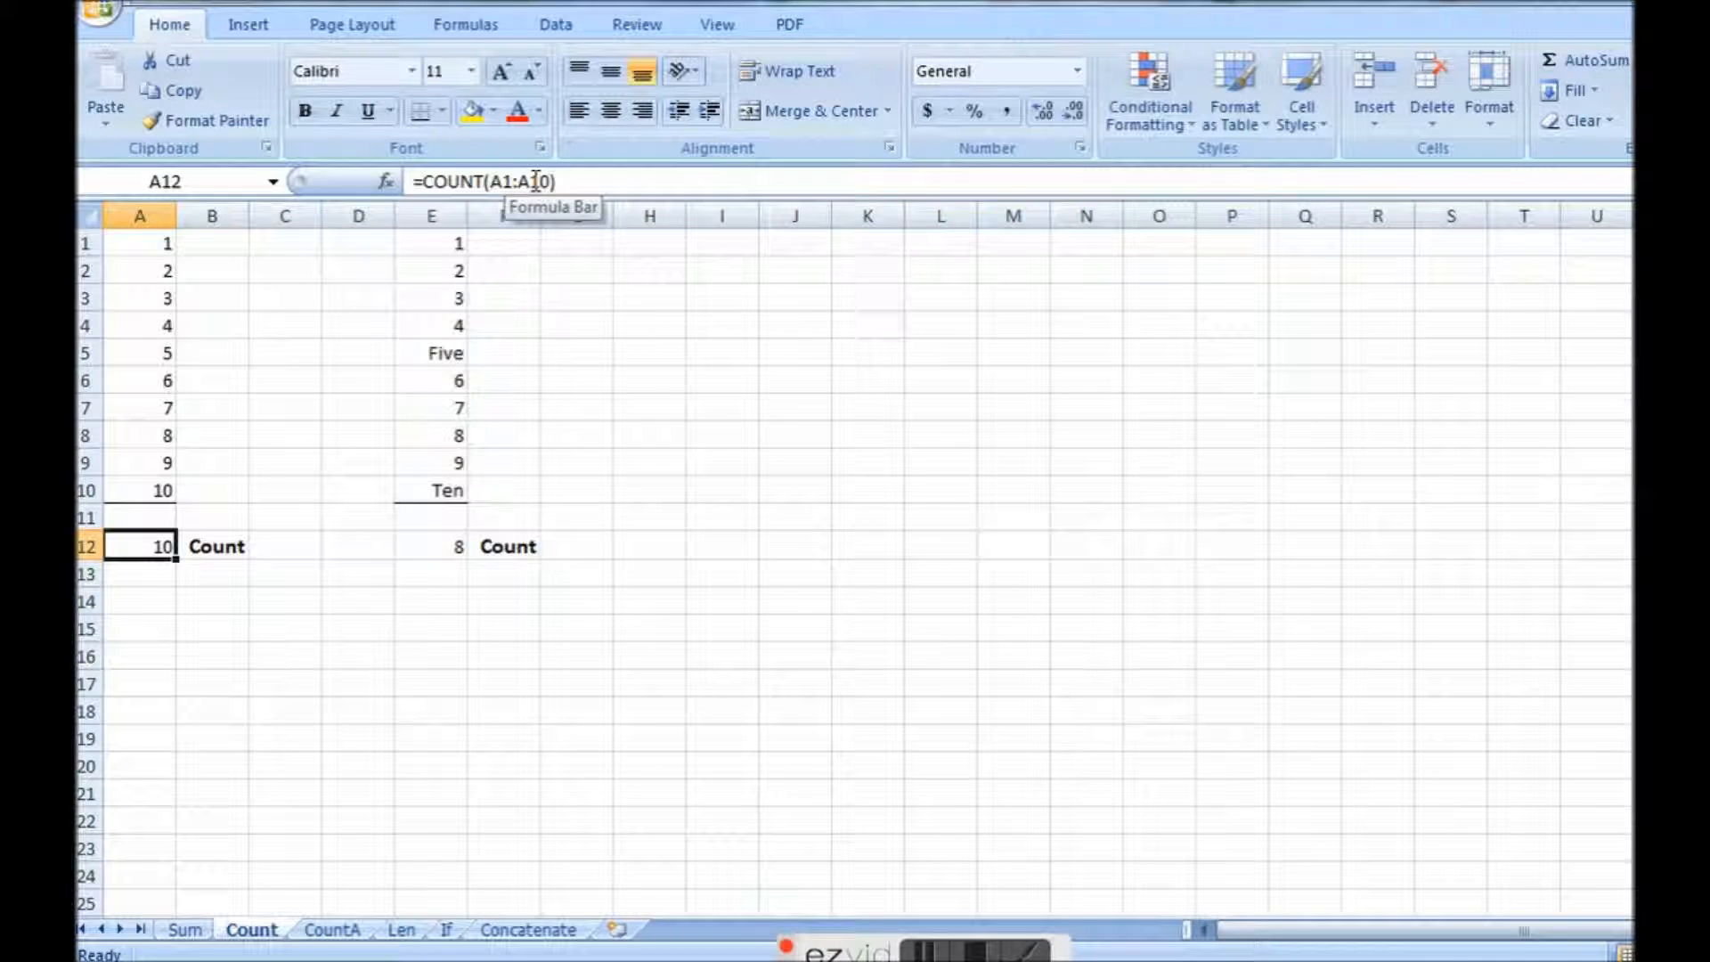
{"action": "key", "text": "Delete"}
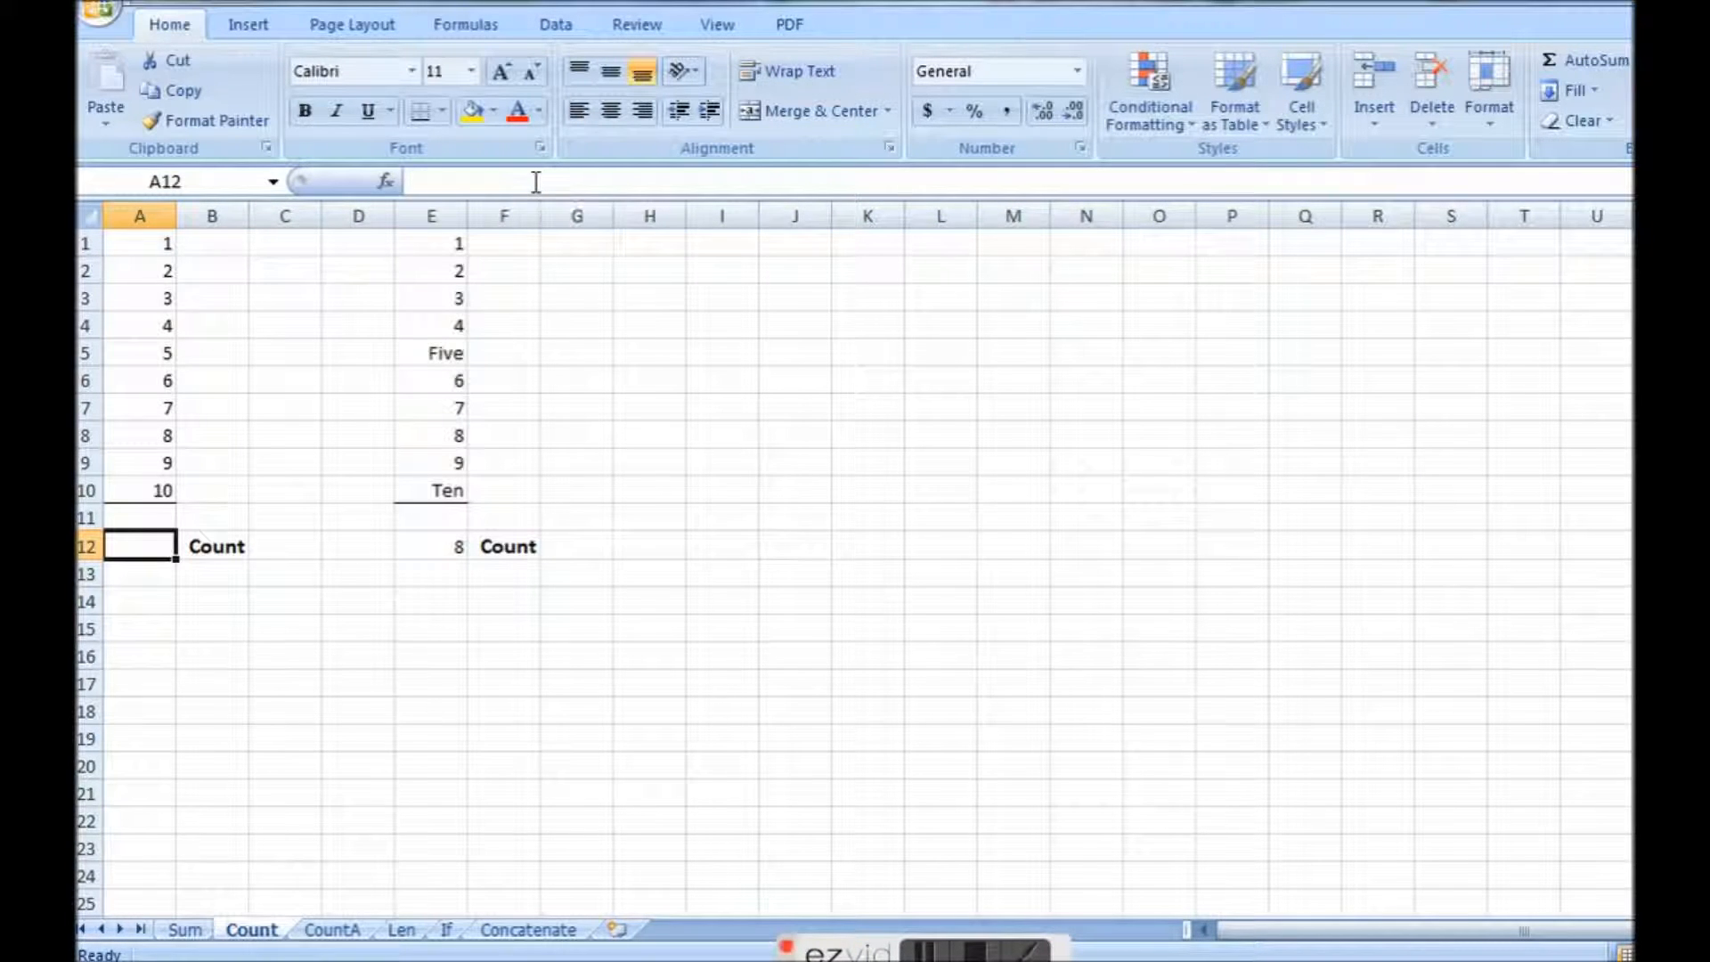
{"action": "type", "text": "="}
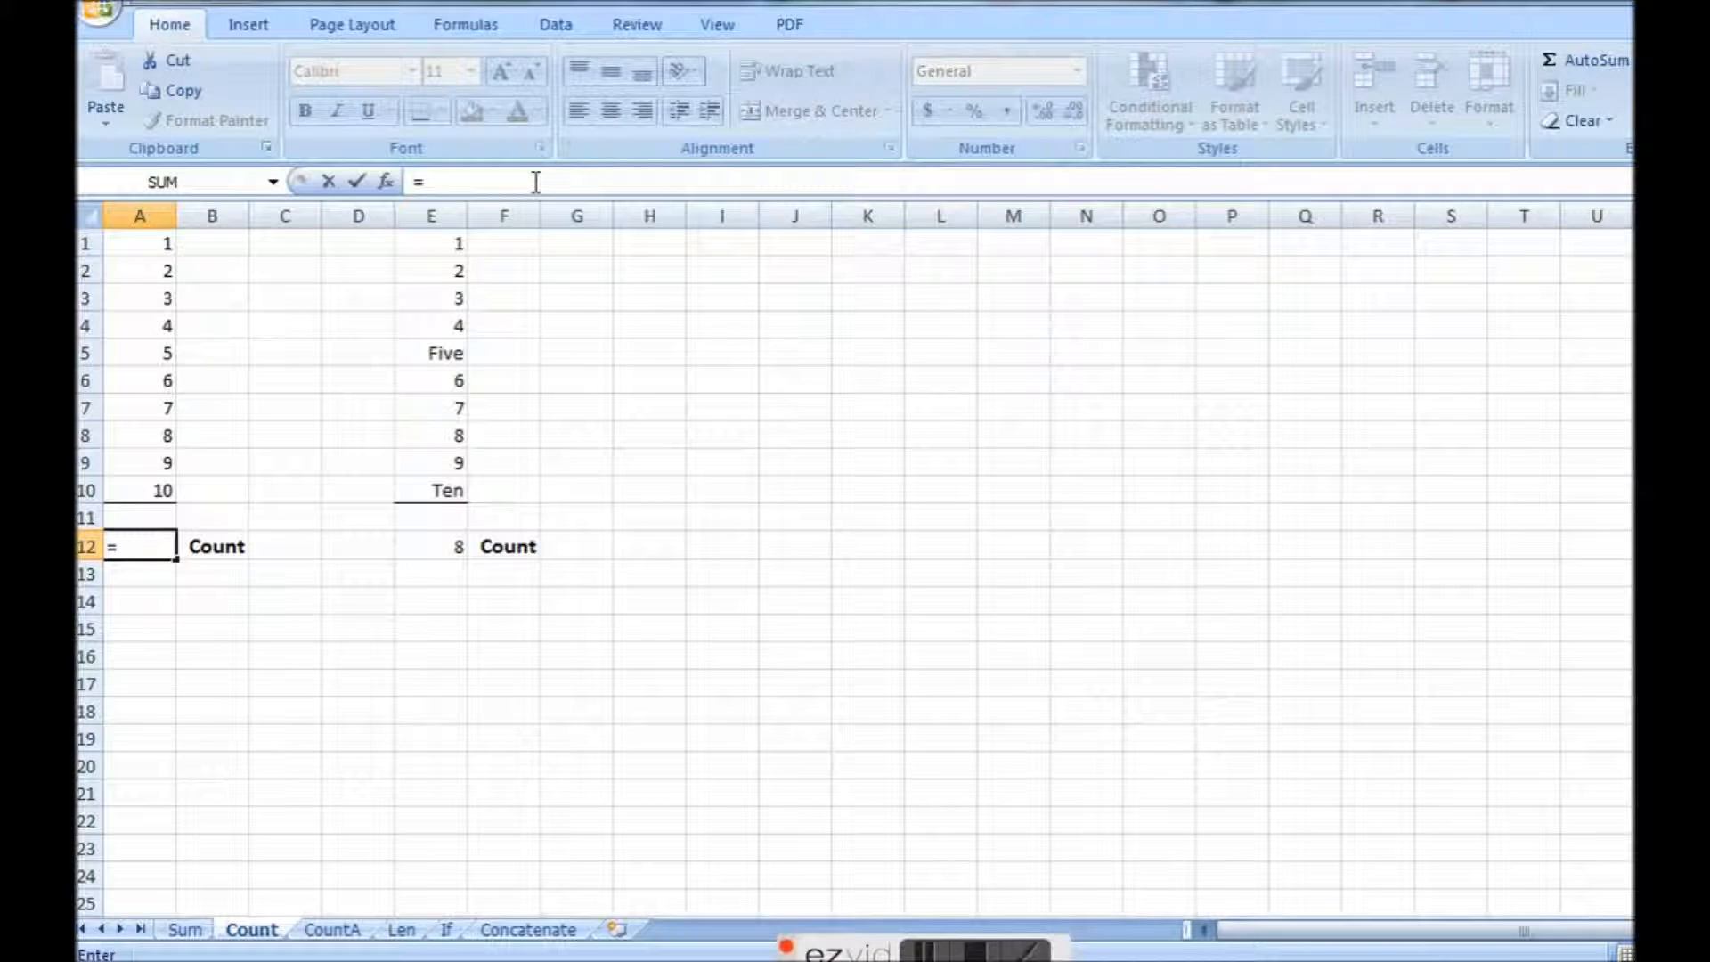
{"action": "type", "text": "count"}
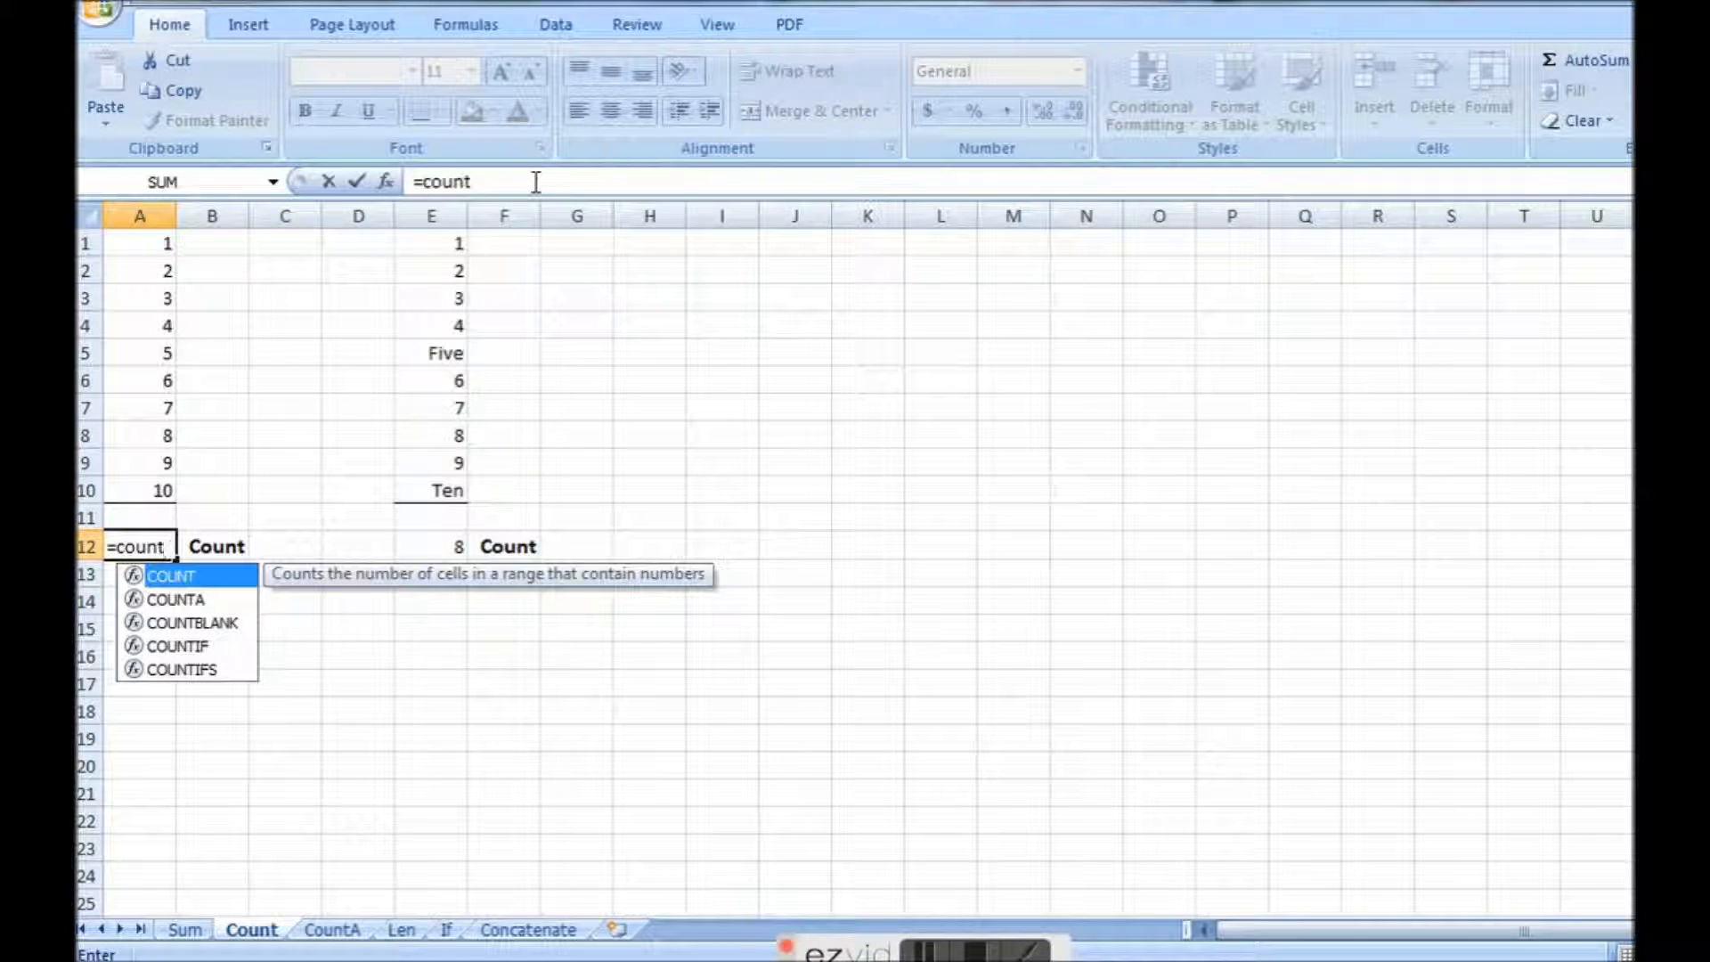
{"action": "type", "text": "("}
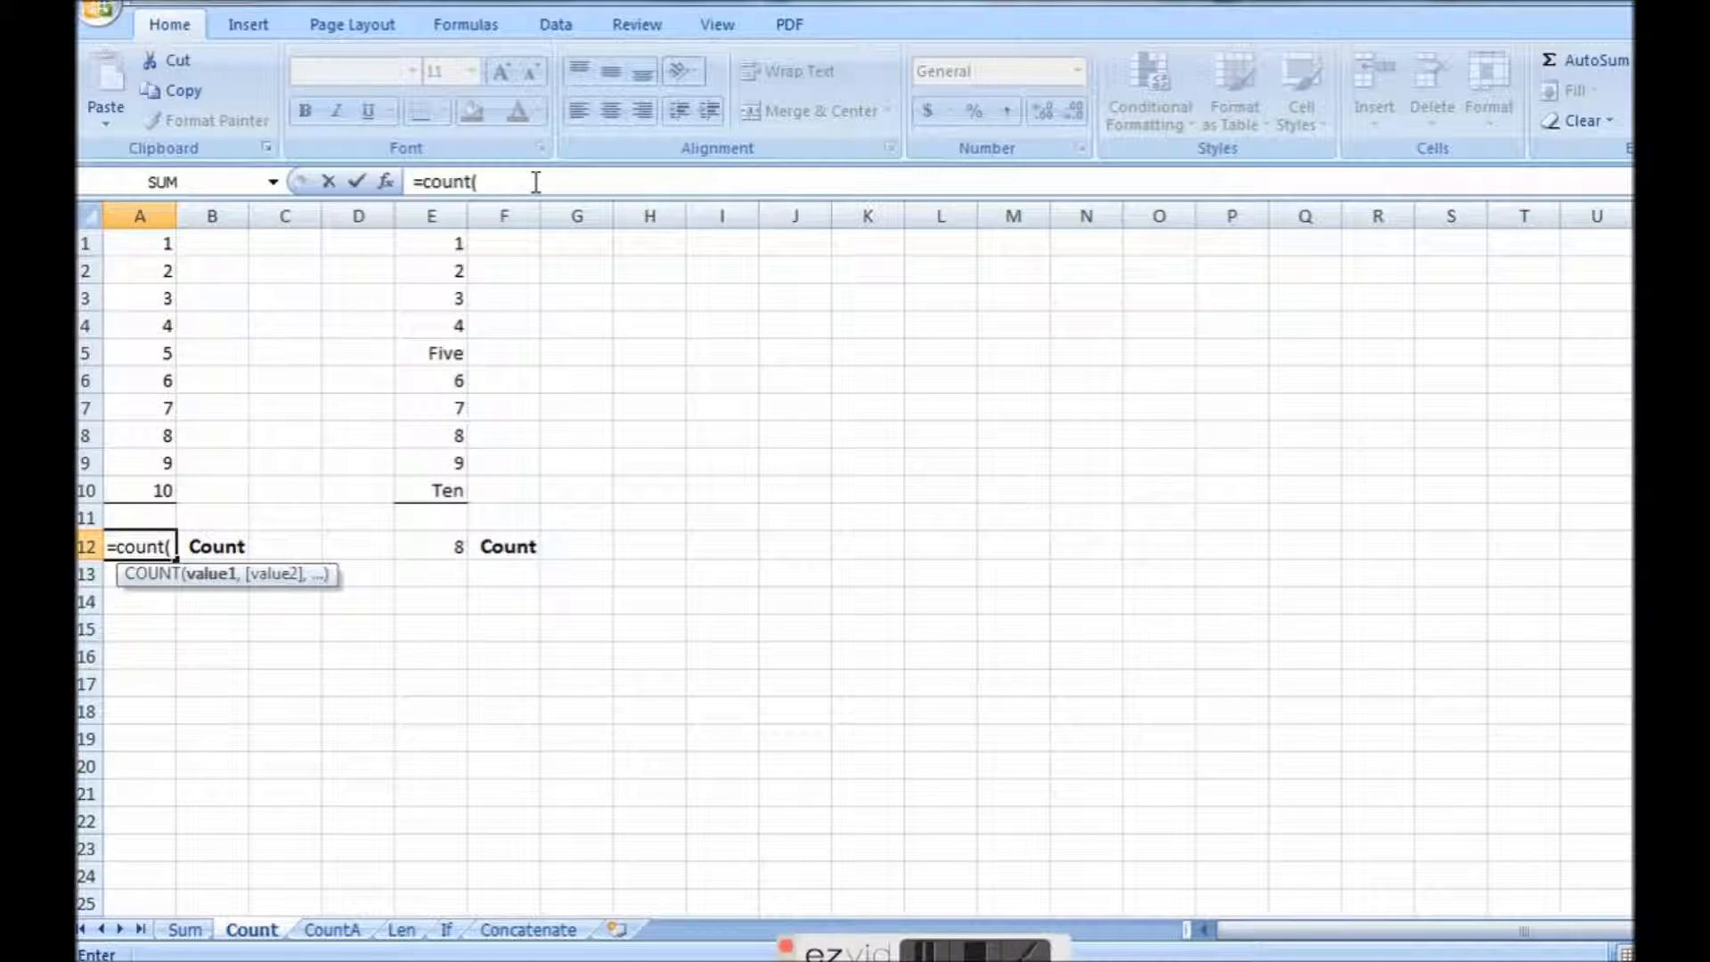
{"action": "left_click_drag", "start_coordinate": [138, 243], "coordinate": [136, 487]}
{"action": "type", "text": ")"}
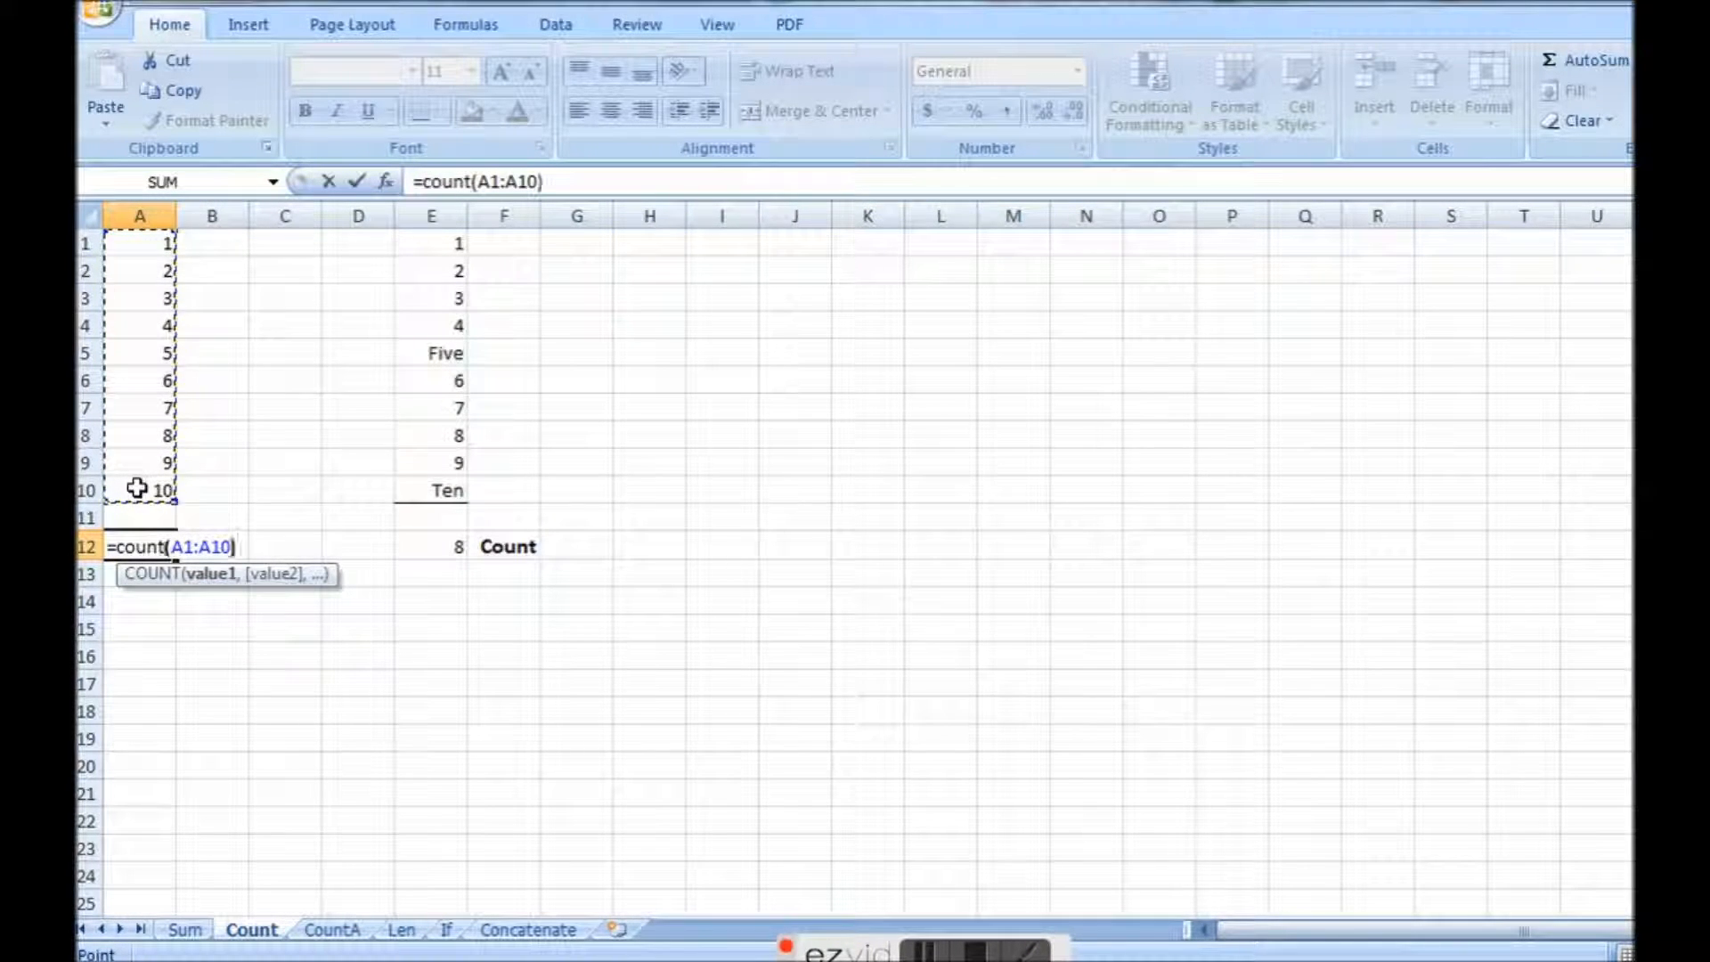
{"action": "key", "text": "Return"}
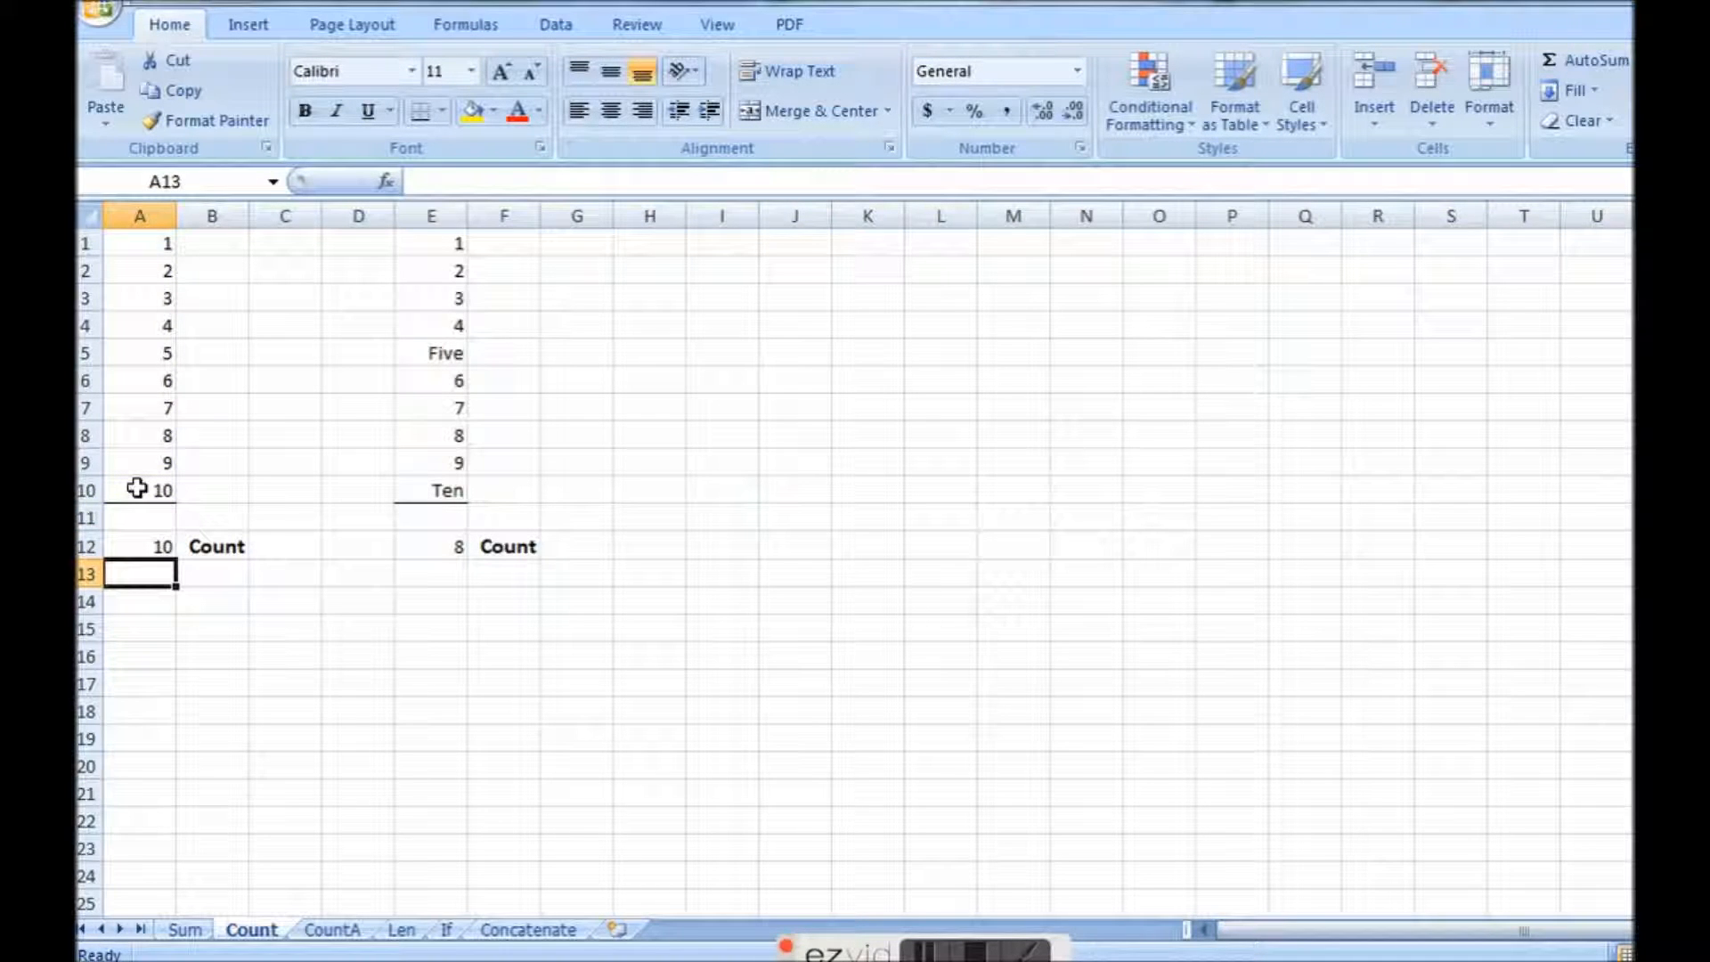
Check the COUNT formula in E12 against the text entries in column E, and replace the entry in E5 with the number 5.
{"action": "left_click", "coordinate": [431, 543]}
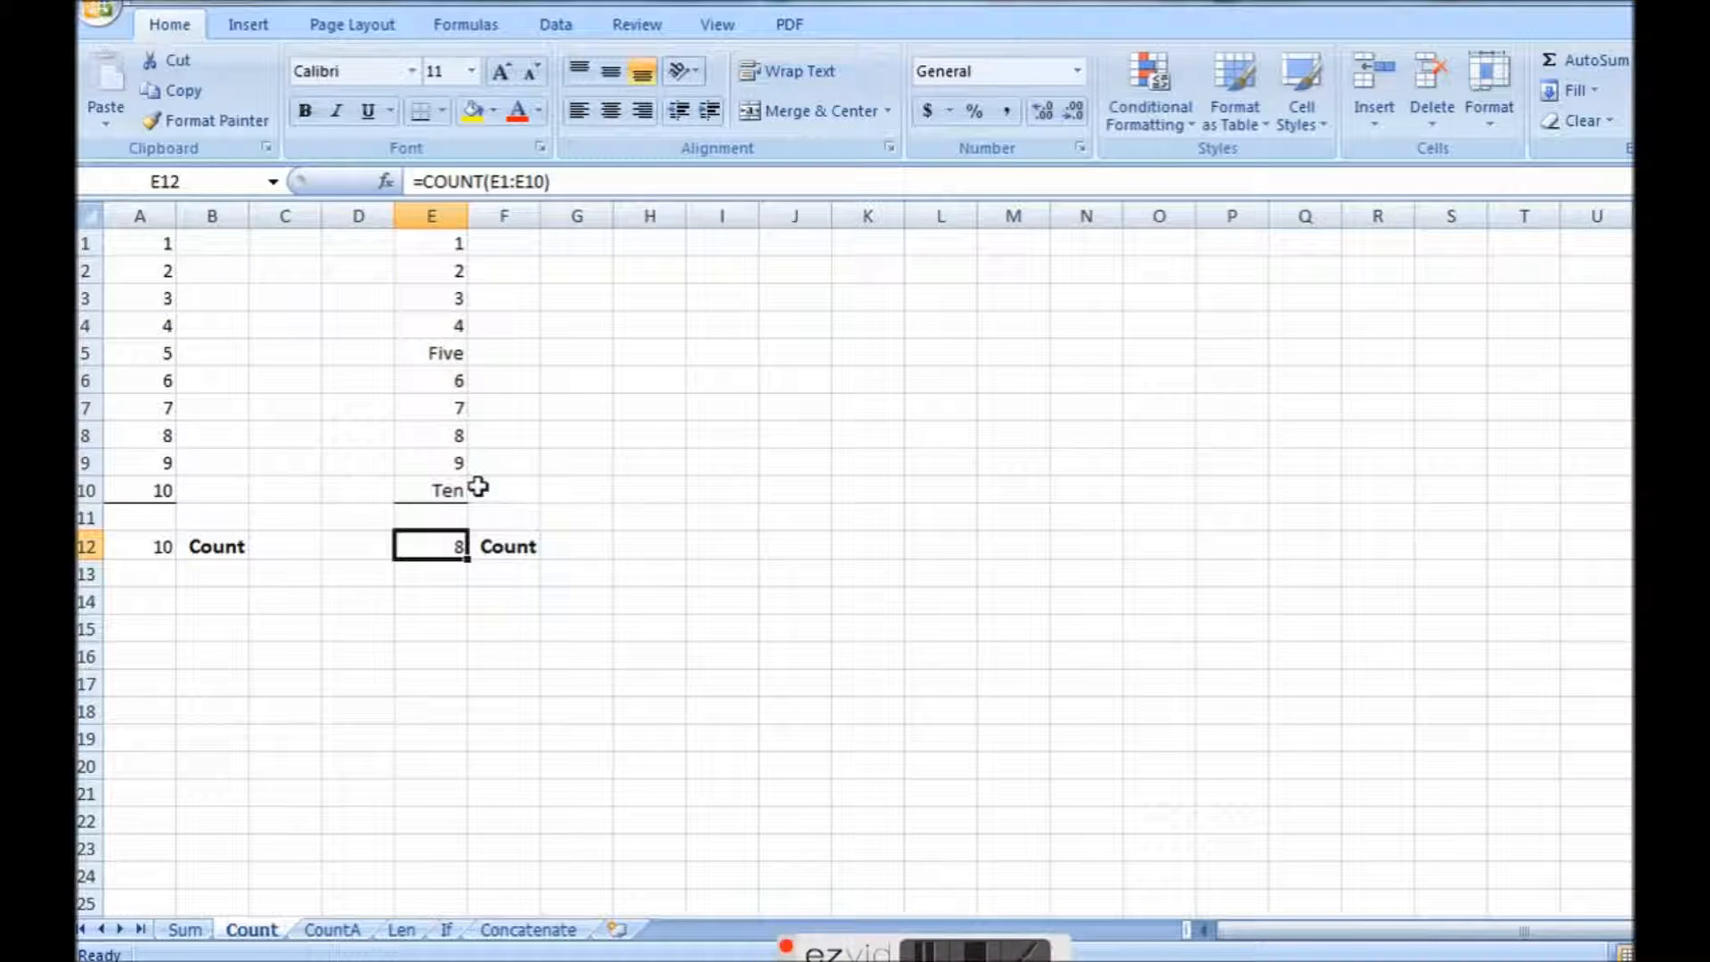
{"action": "left_click", "coordinate": [412, 354]}
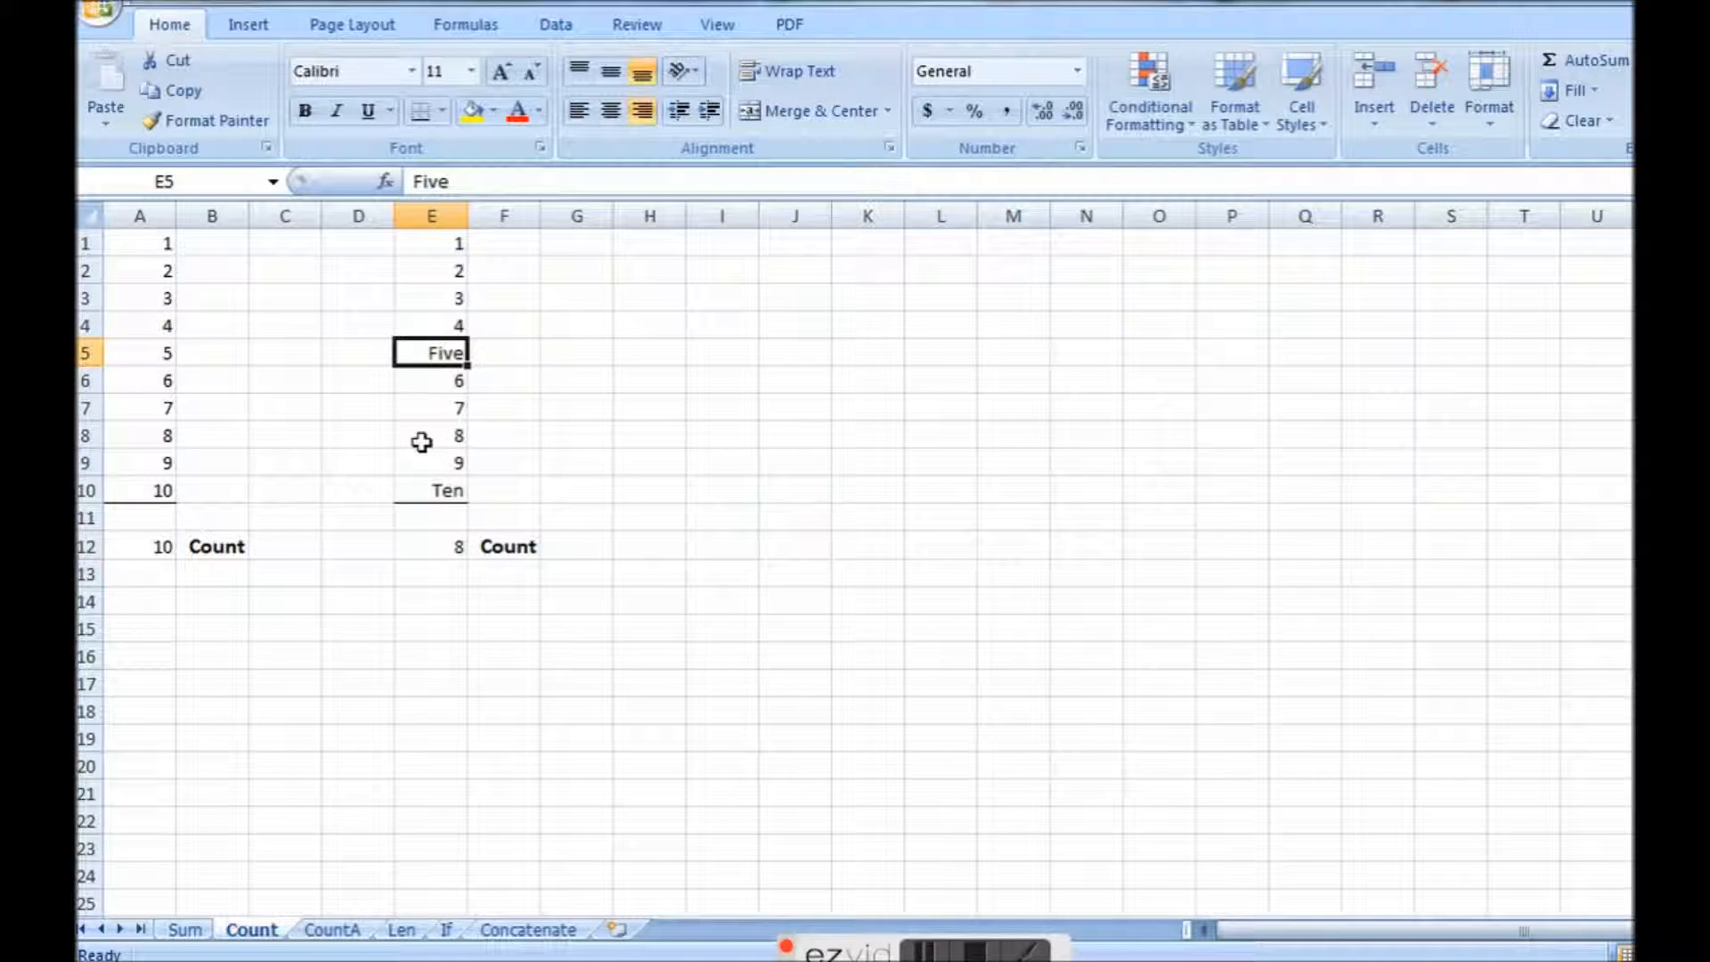
{"action": "left_click", "coordinate": [432, 489]}
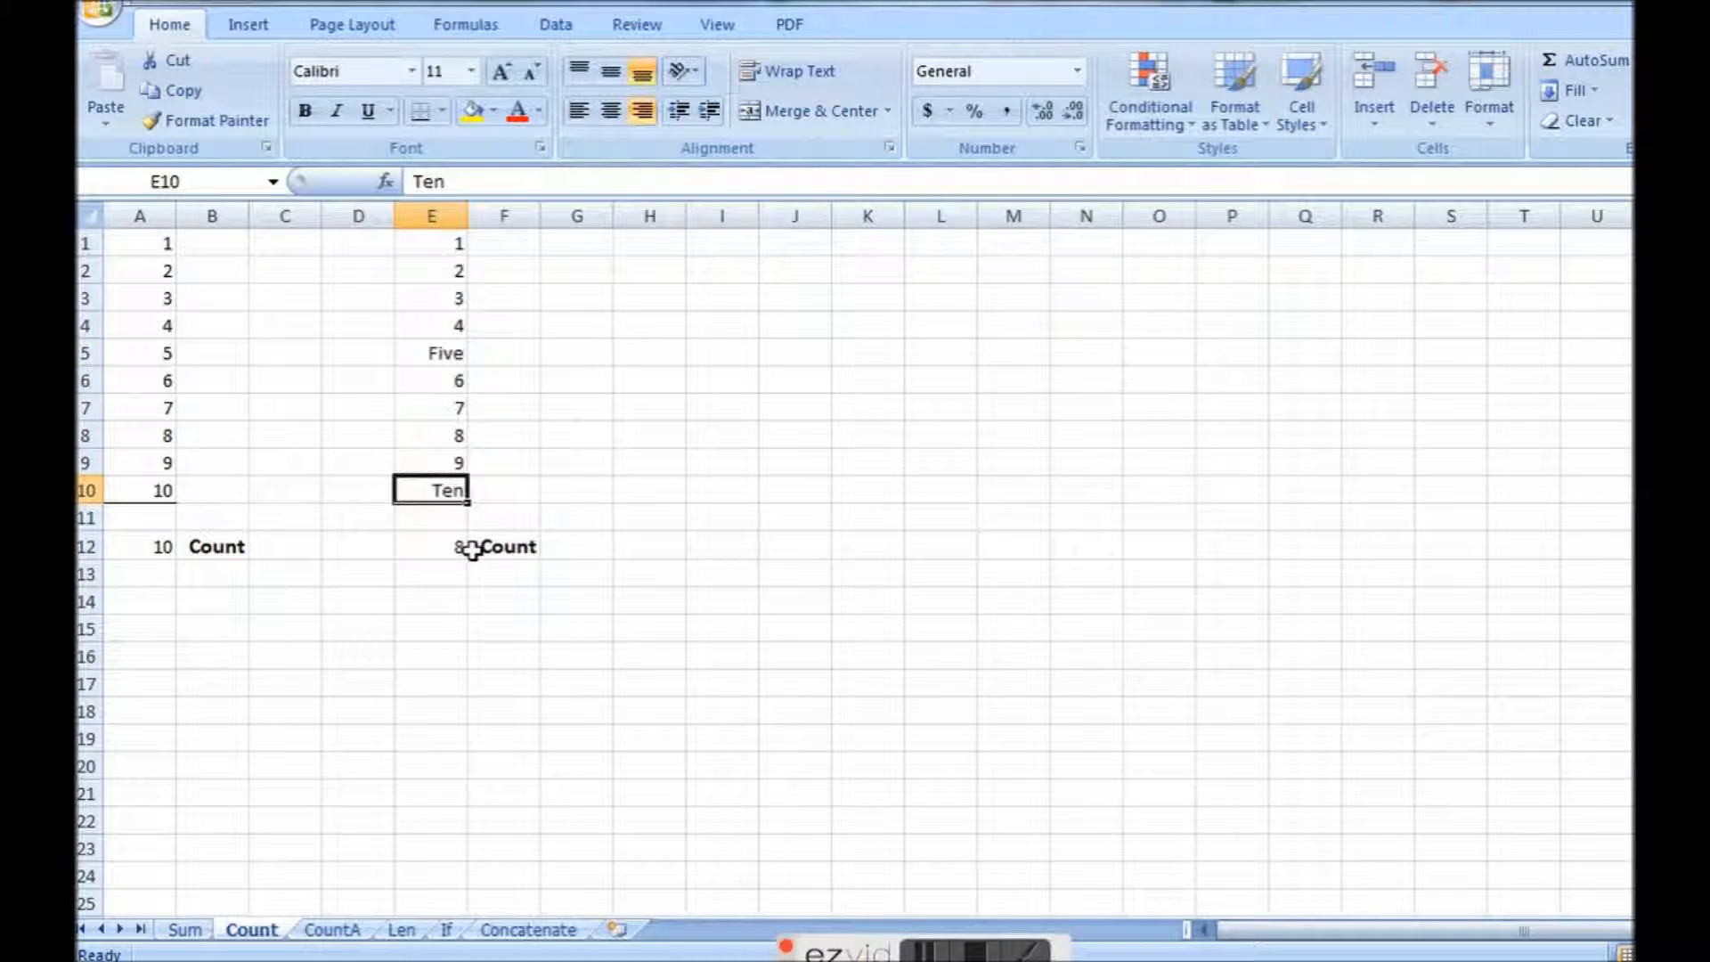
{"action": "left_click", "coordinate": [436, 548]}
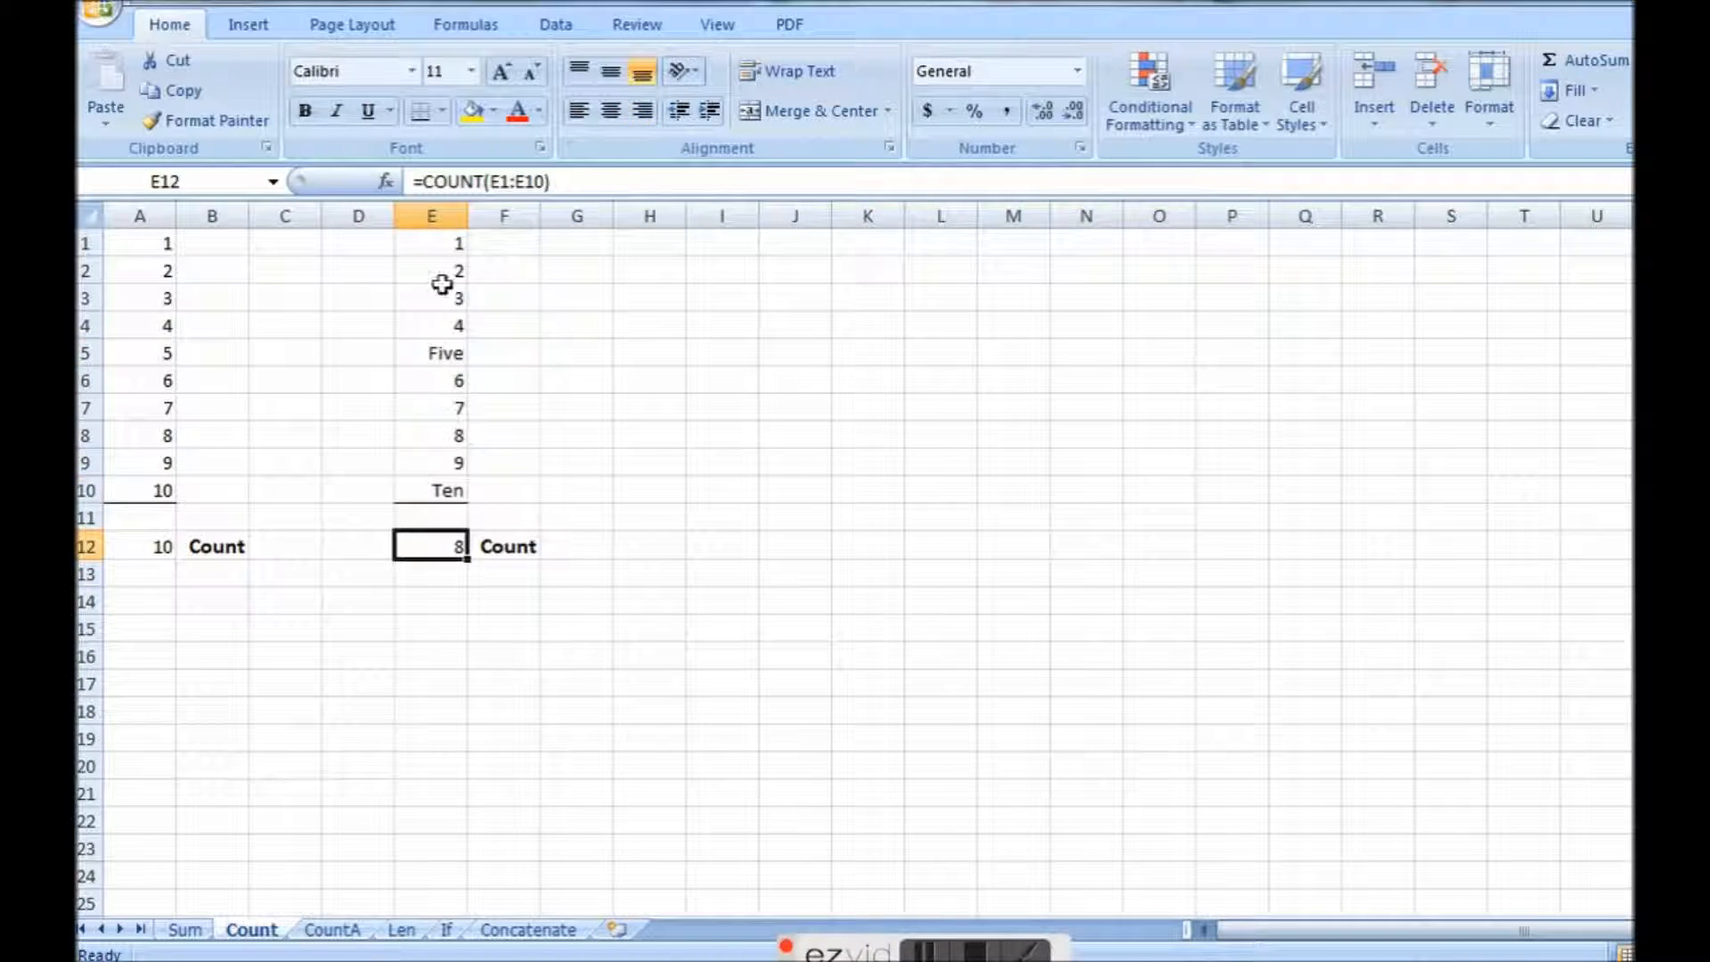
{"action": "left_click", "coordinate": [415, 368]}
{"action": "type", "text": "5"}
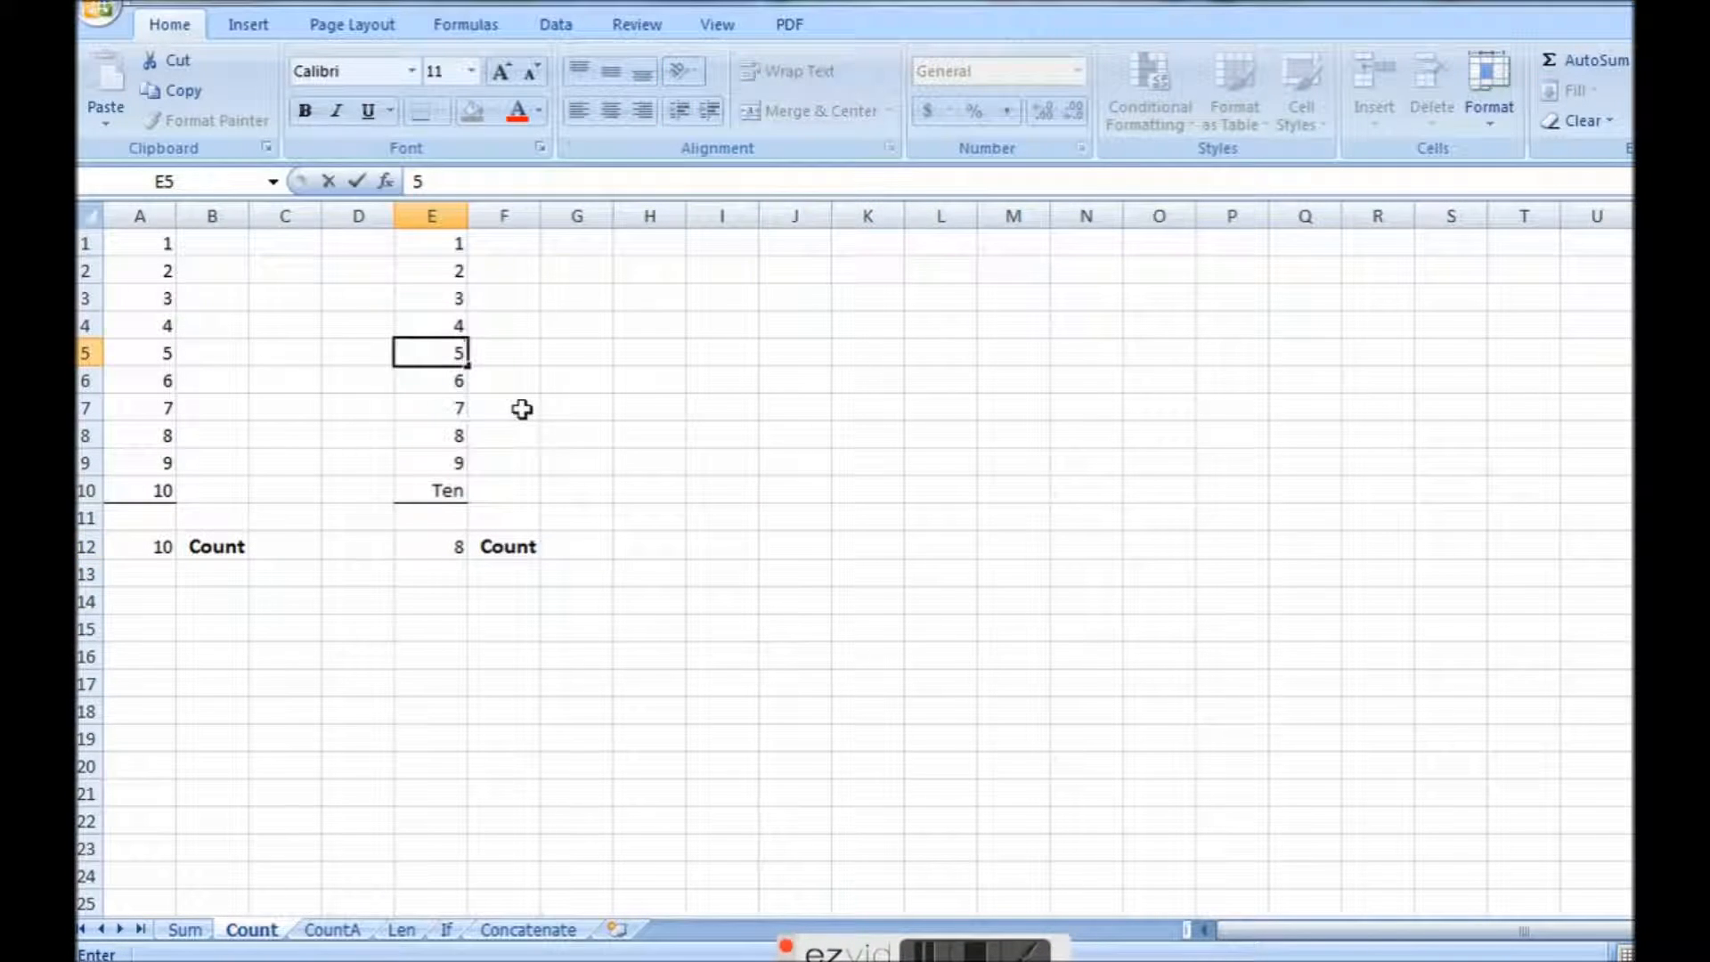
{"action": "key", "text": "Return"}
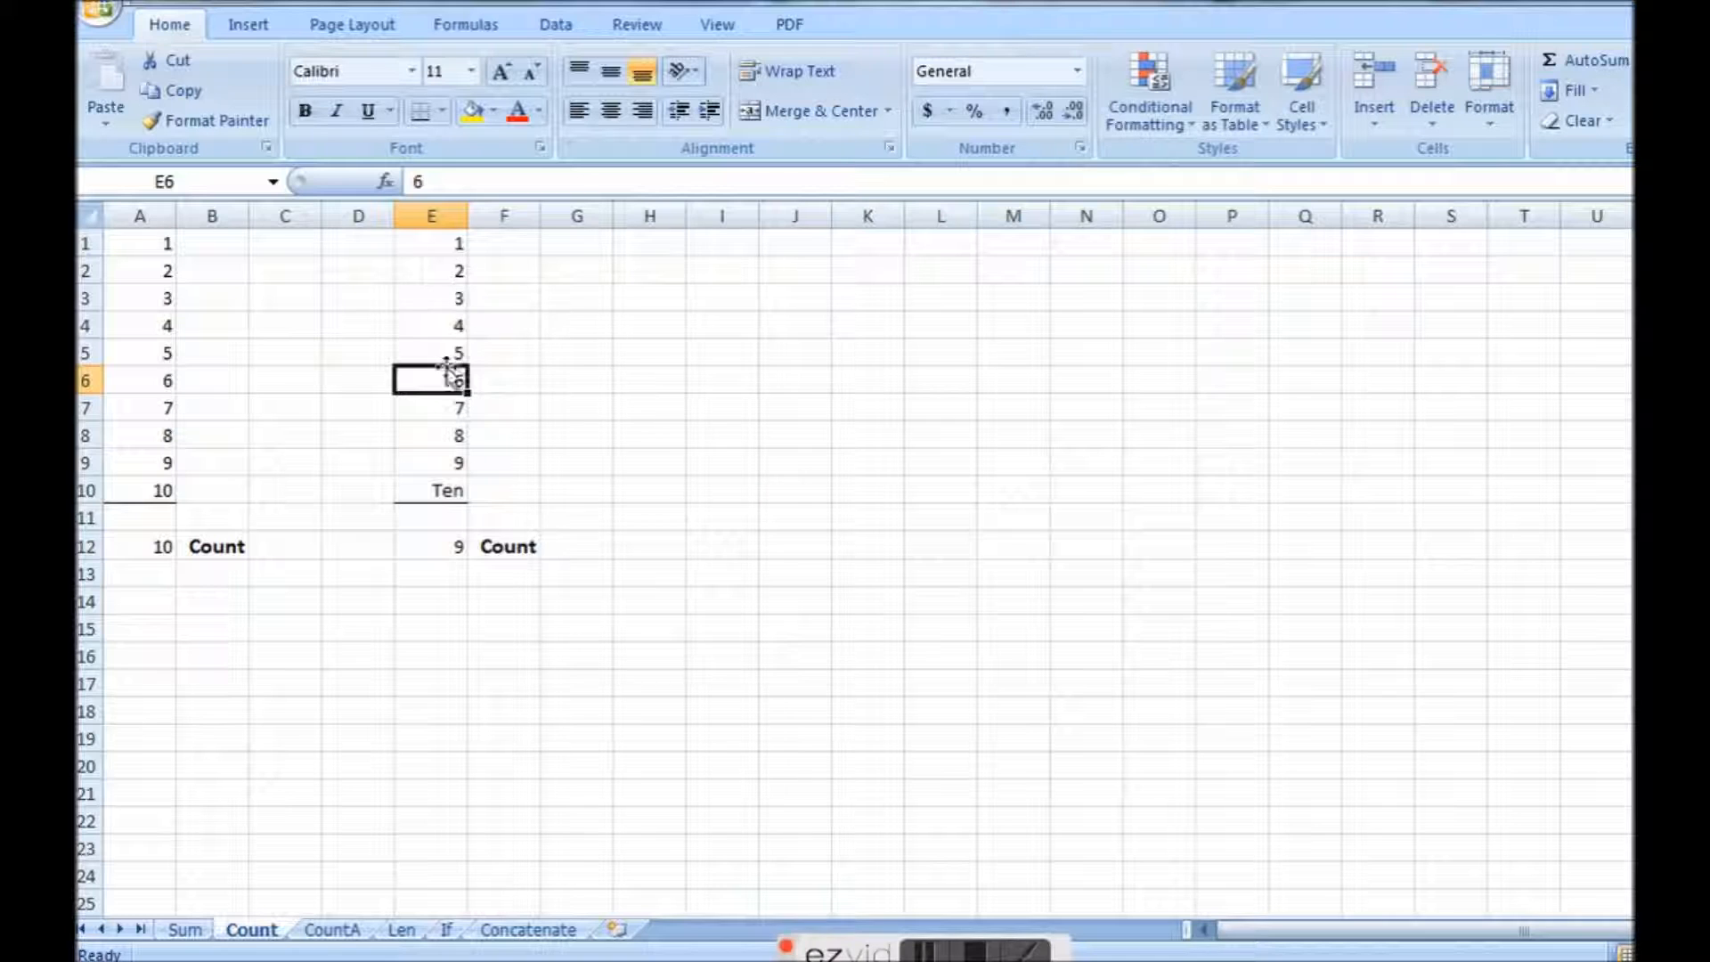
Replace the number in cell E2 of the Count sheet with the text "two".
{"action": "left_click", "coordinate": [426, 298]}
{"action": "left_click", "coordinate": [436, 270]}
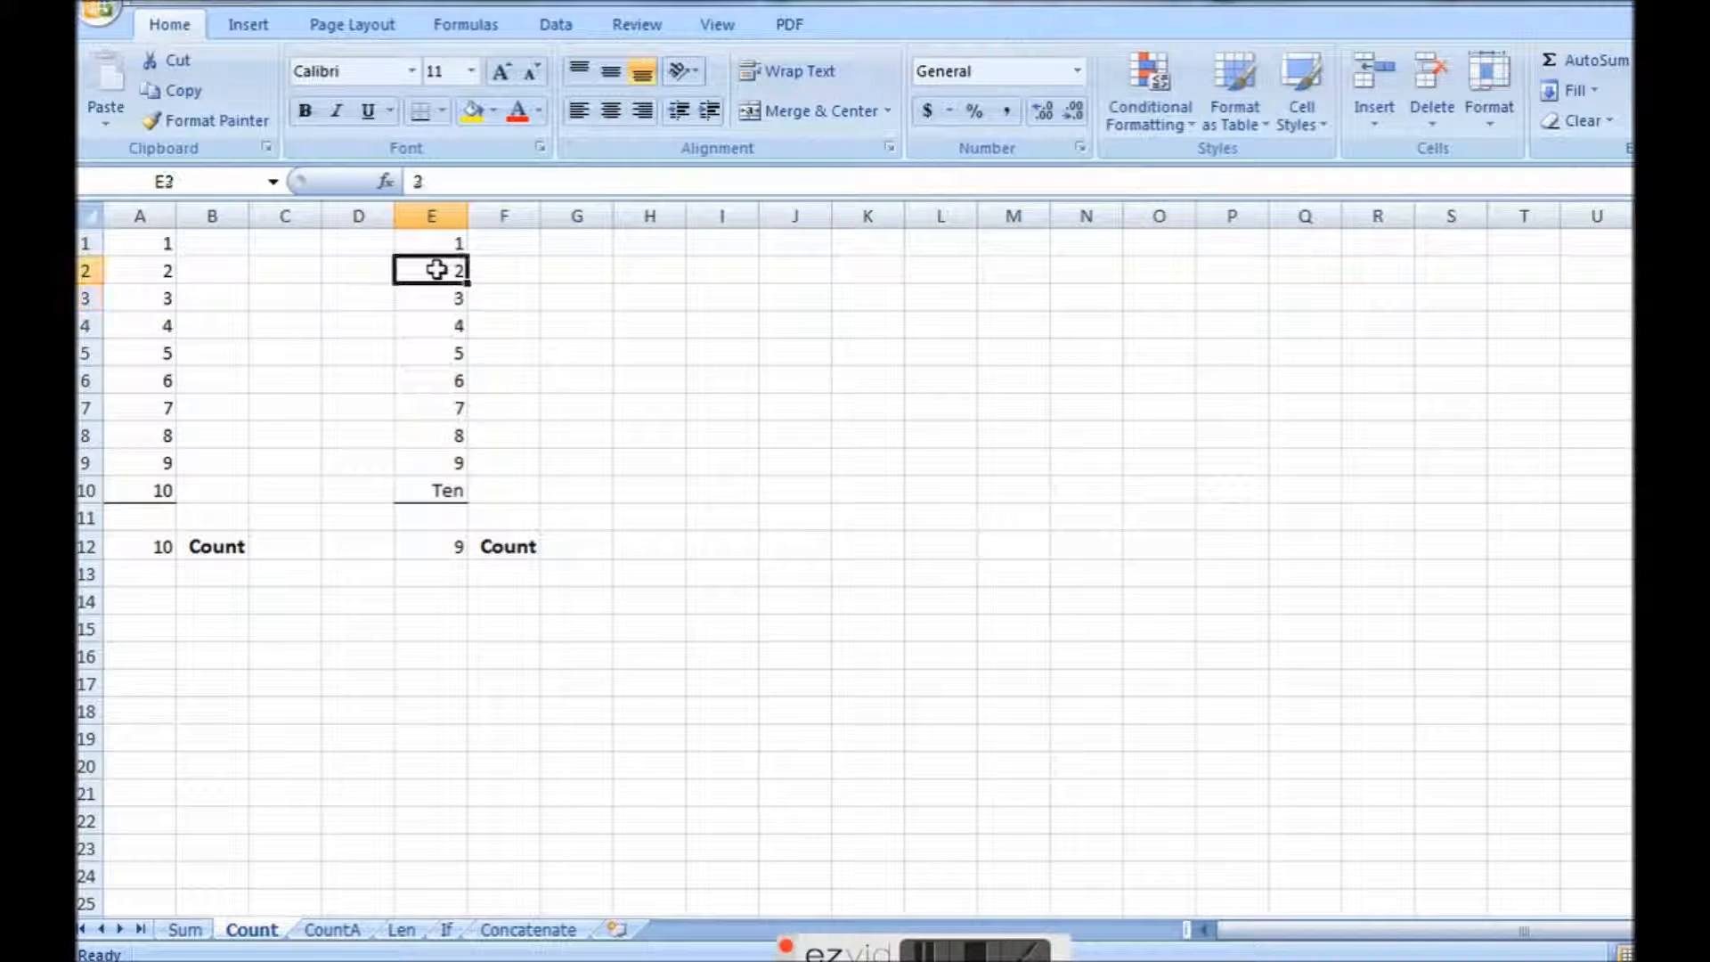
{"action": "type", "text": "two"}
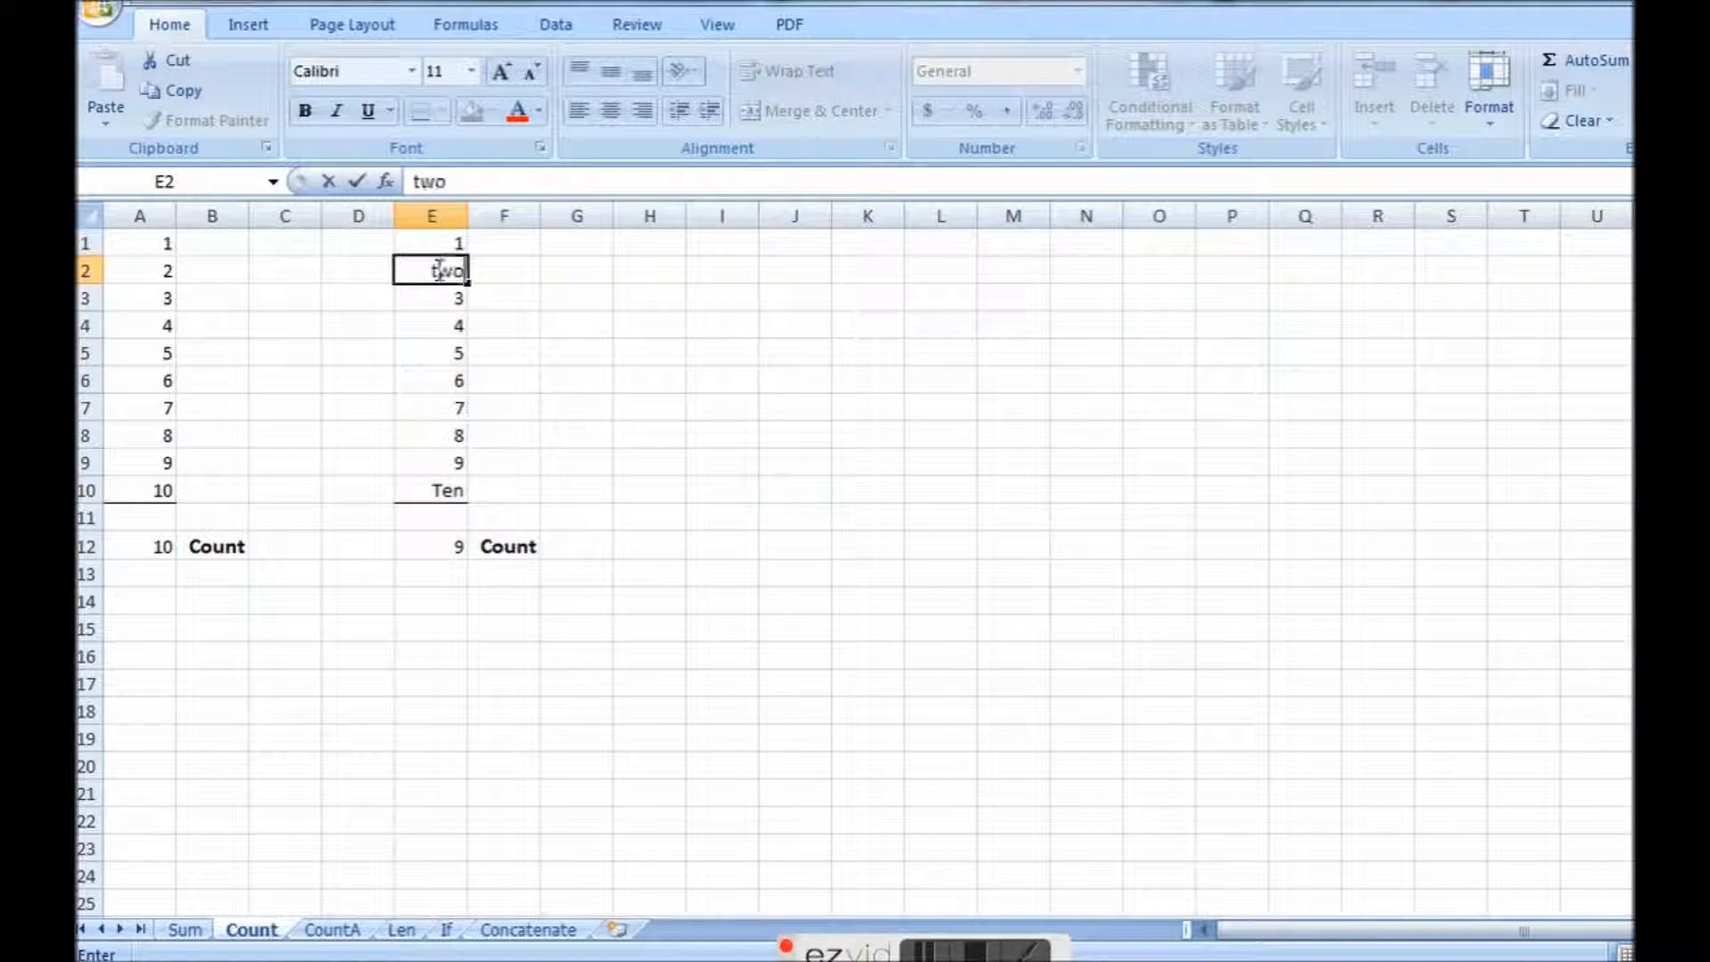
{"action": "key", "text": "Return"}
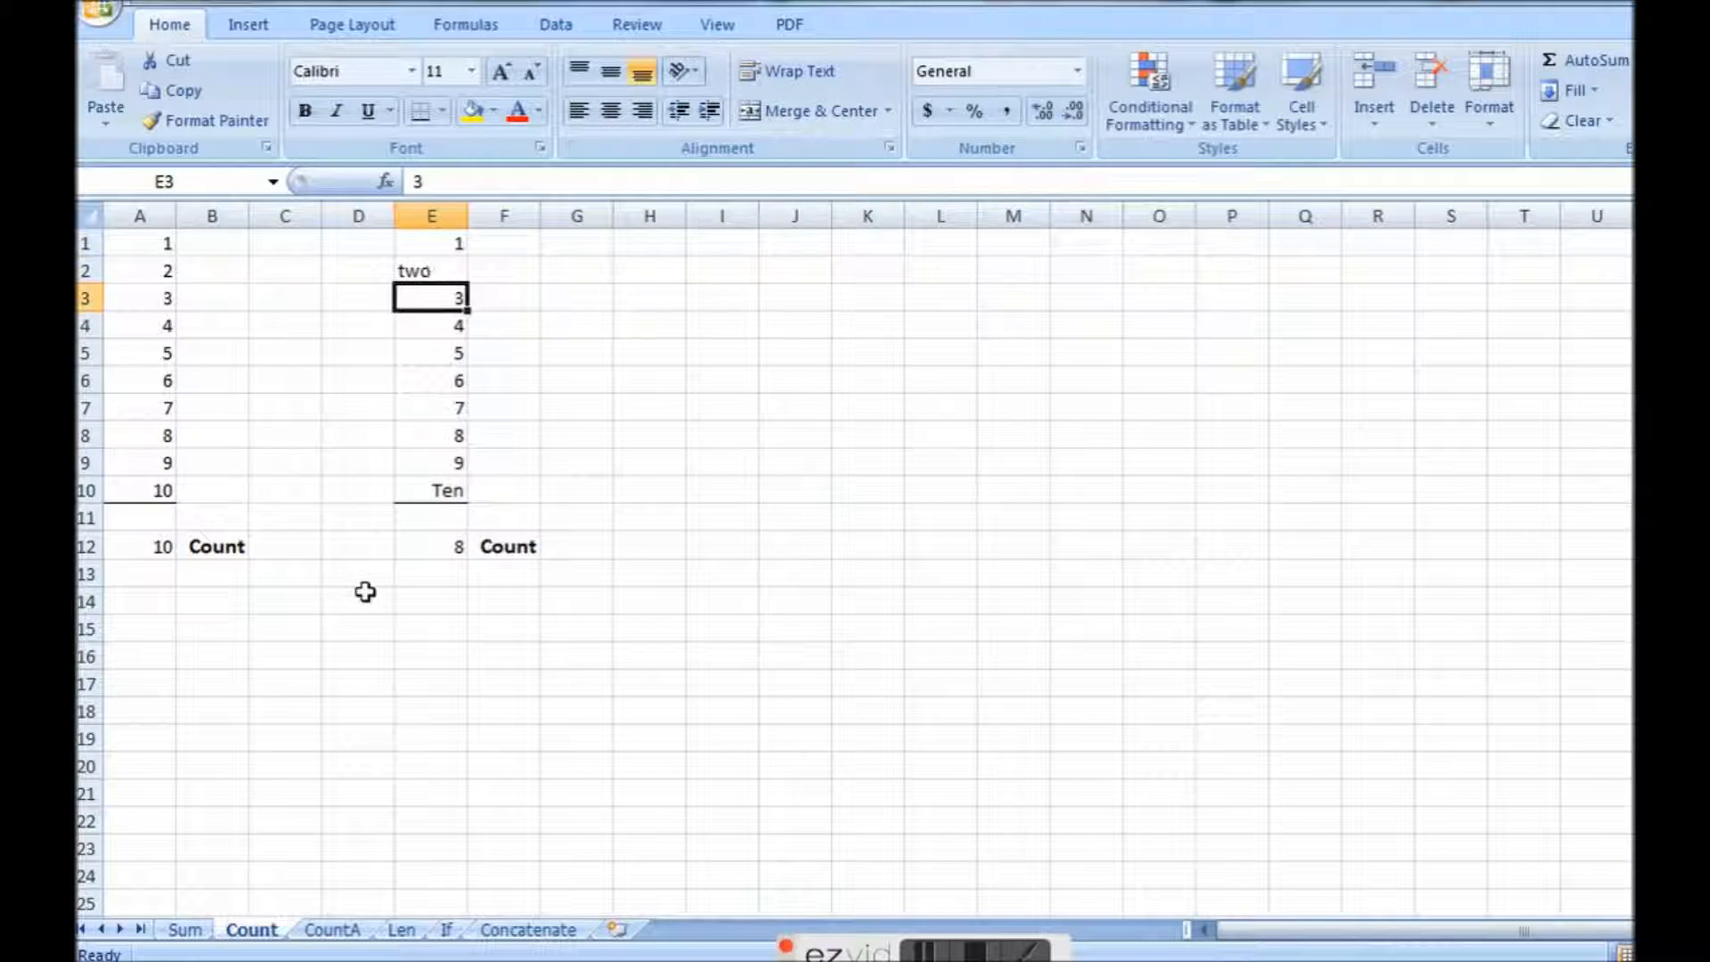
Review the COUNT formula in E12 of the Count sheet and the COUNTA formula in A12 of the CountA sheet.
{"action": "left_click", "coordinate": [428, 543]}
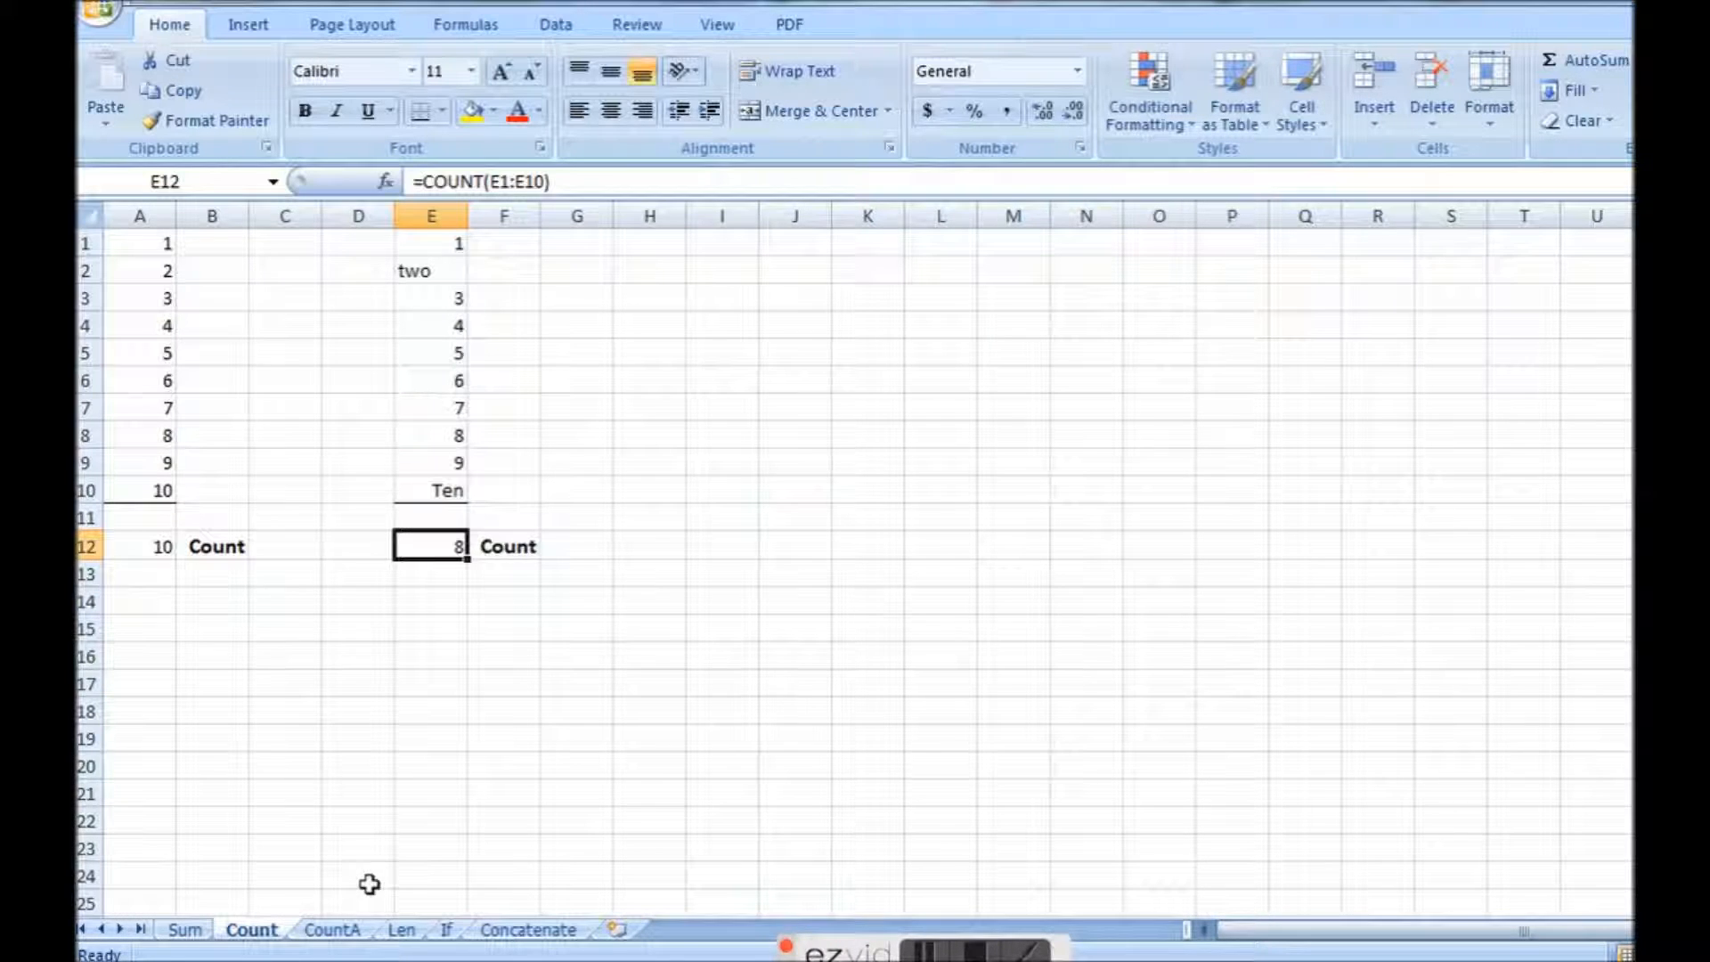
{"action": "left_click", "coordinate": [336, 931]}
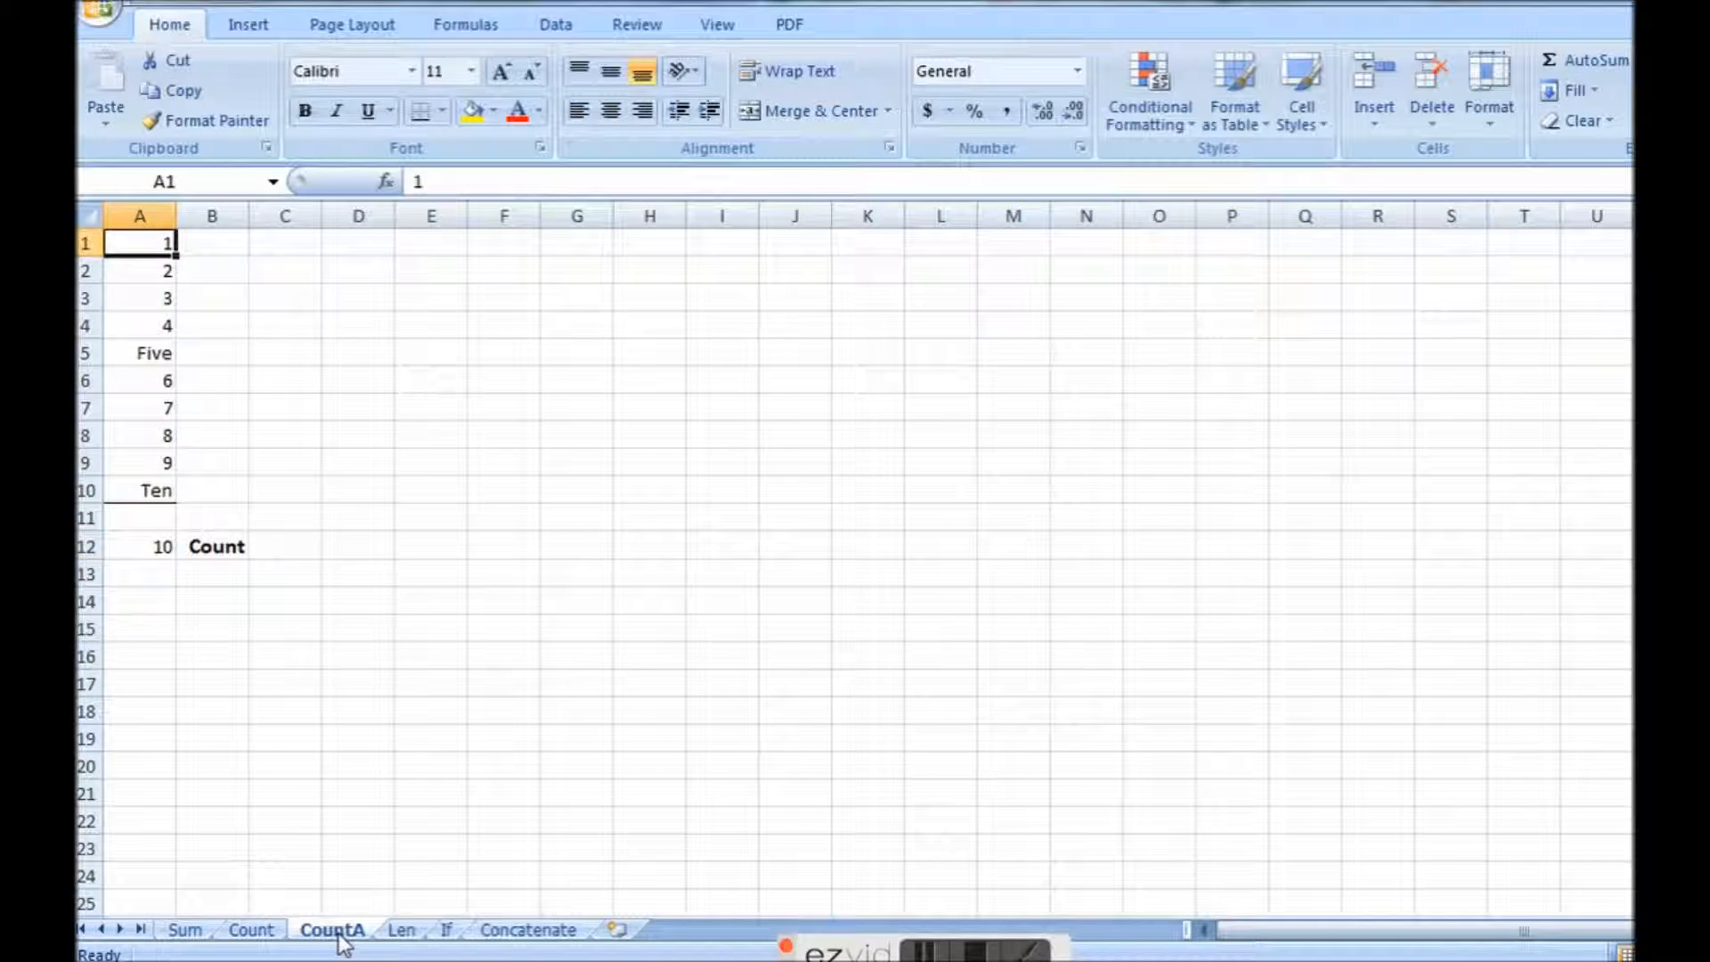
{"action": "left_click", "coordinate": [134, 547]}
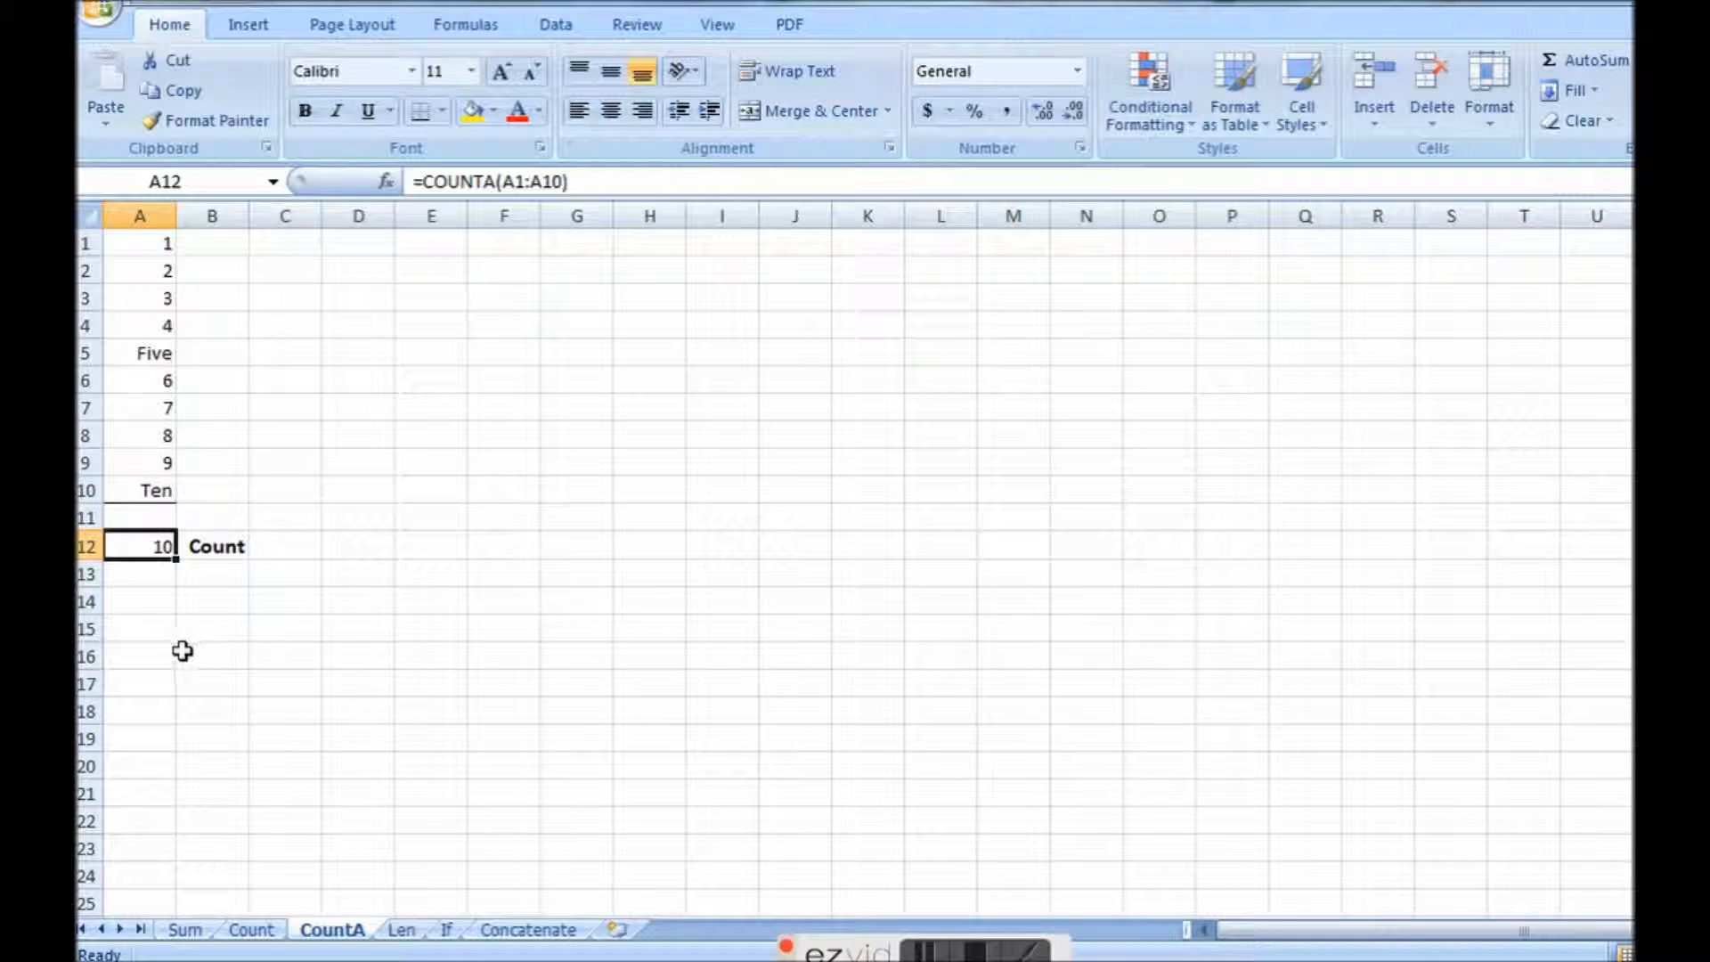
On the Len sheet, widen column A to fit its text and re-enter the formula in C2 as =LEN(A1).
{"action": "left_click", "coordinate": [401, 930]}
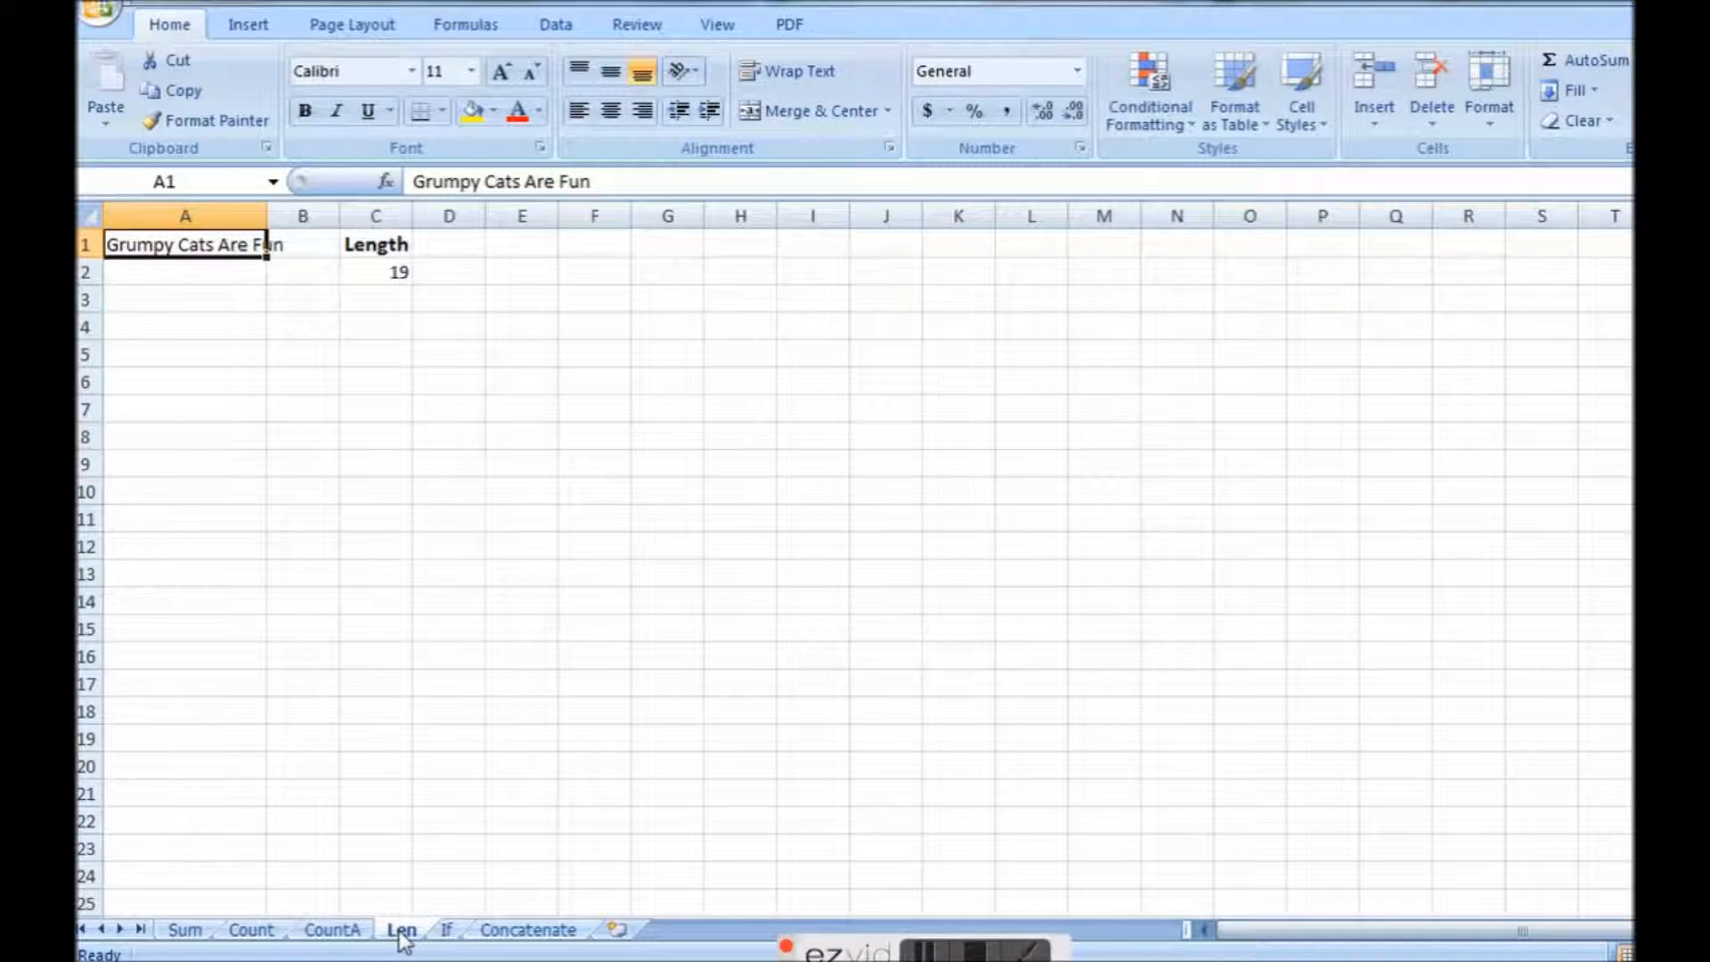
{"action": "left_click_drag", "start_coordinate": [267, 214], "coordinate": [312, 207]}
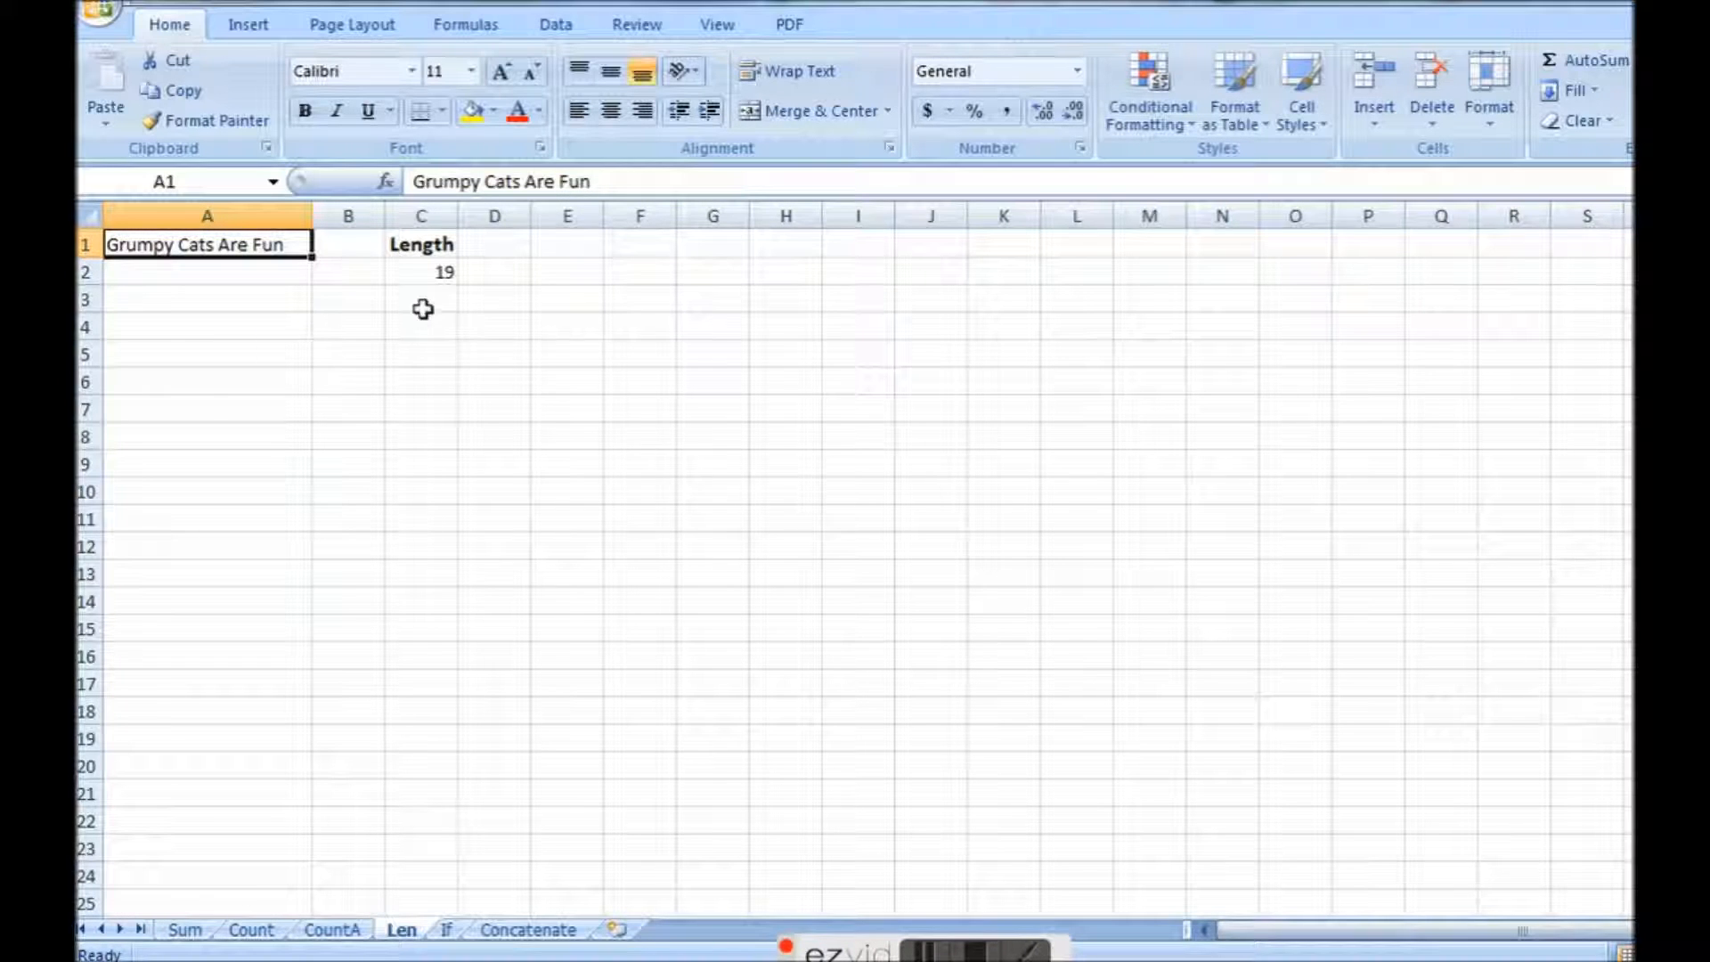
{"action": "left_click", "coordinate": [420, 276]}
{"action": "left_click", "coordinate": [509, 181]}
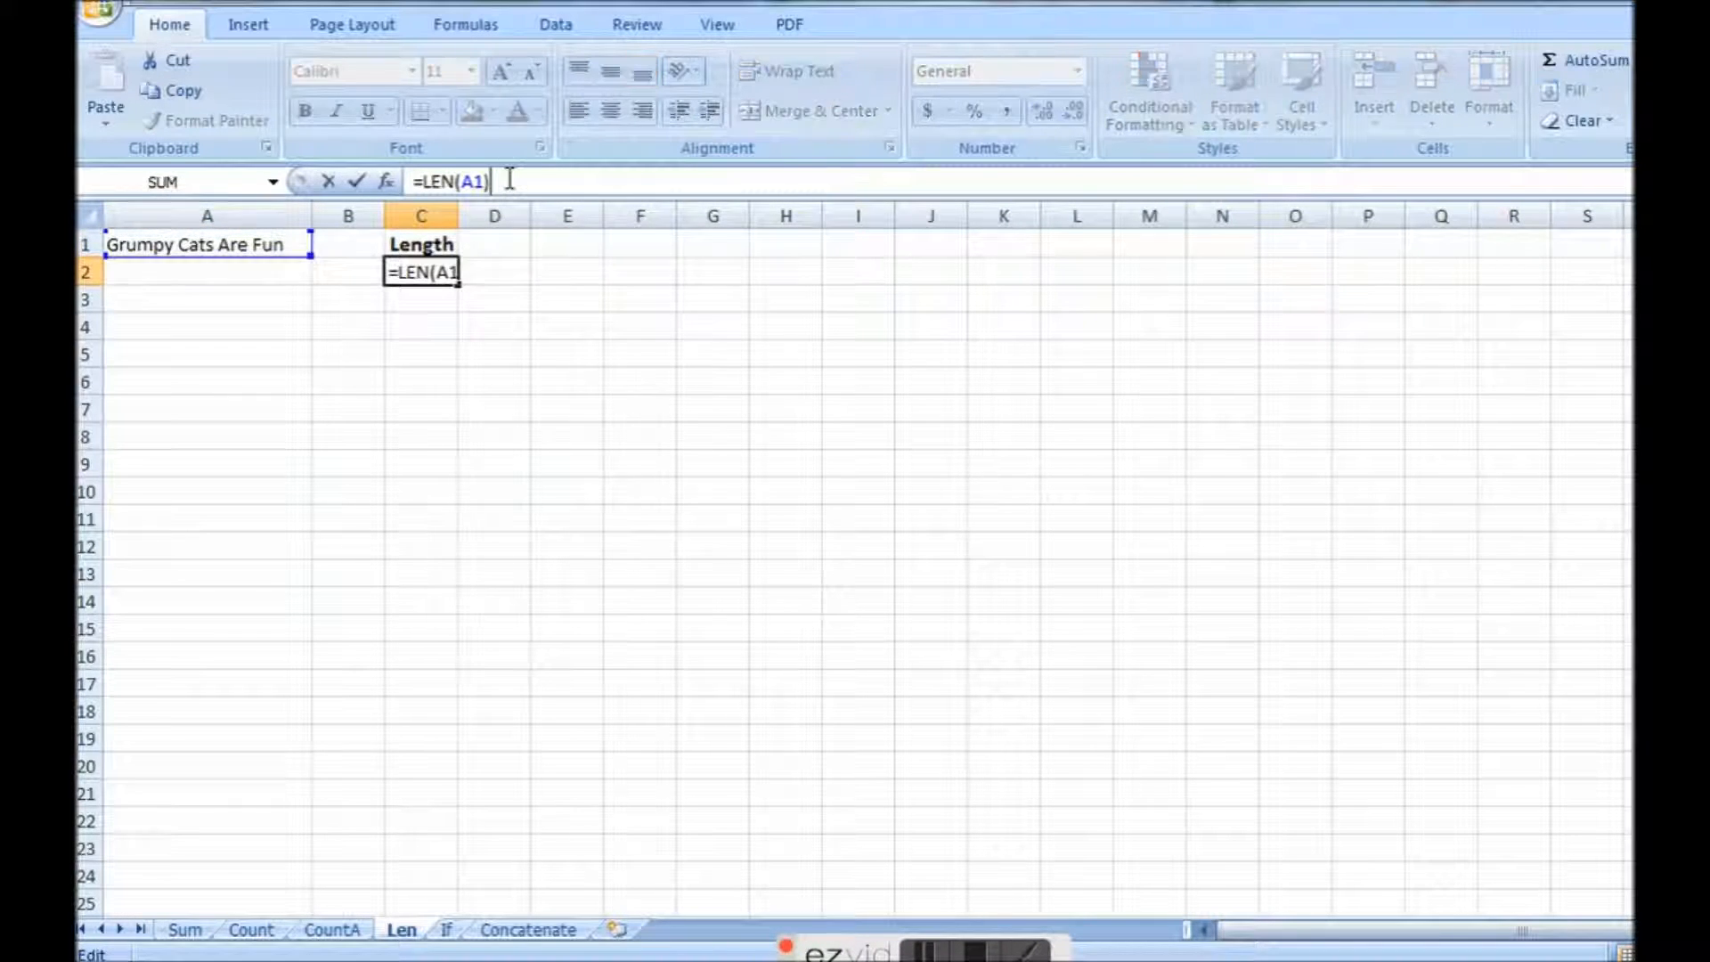
{"action": "key", "text": "BackSpace"}
{"action": "key", "text": "BackSpace"}
{"action": "key", "text": "BackSpace"}
{"action": "key", "text": "BackSpace"}
{"action": "key", "text": "BackSpace"}
{"action": "key", "text": "BackSpace"}
{"action": "key", "text": "BackSpace"}
{"action": "key", "text": "BackSpace"}
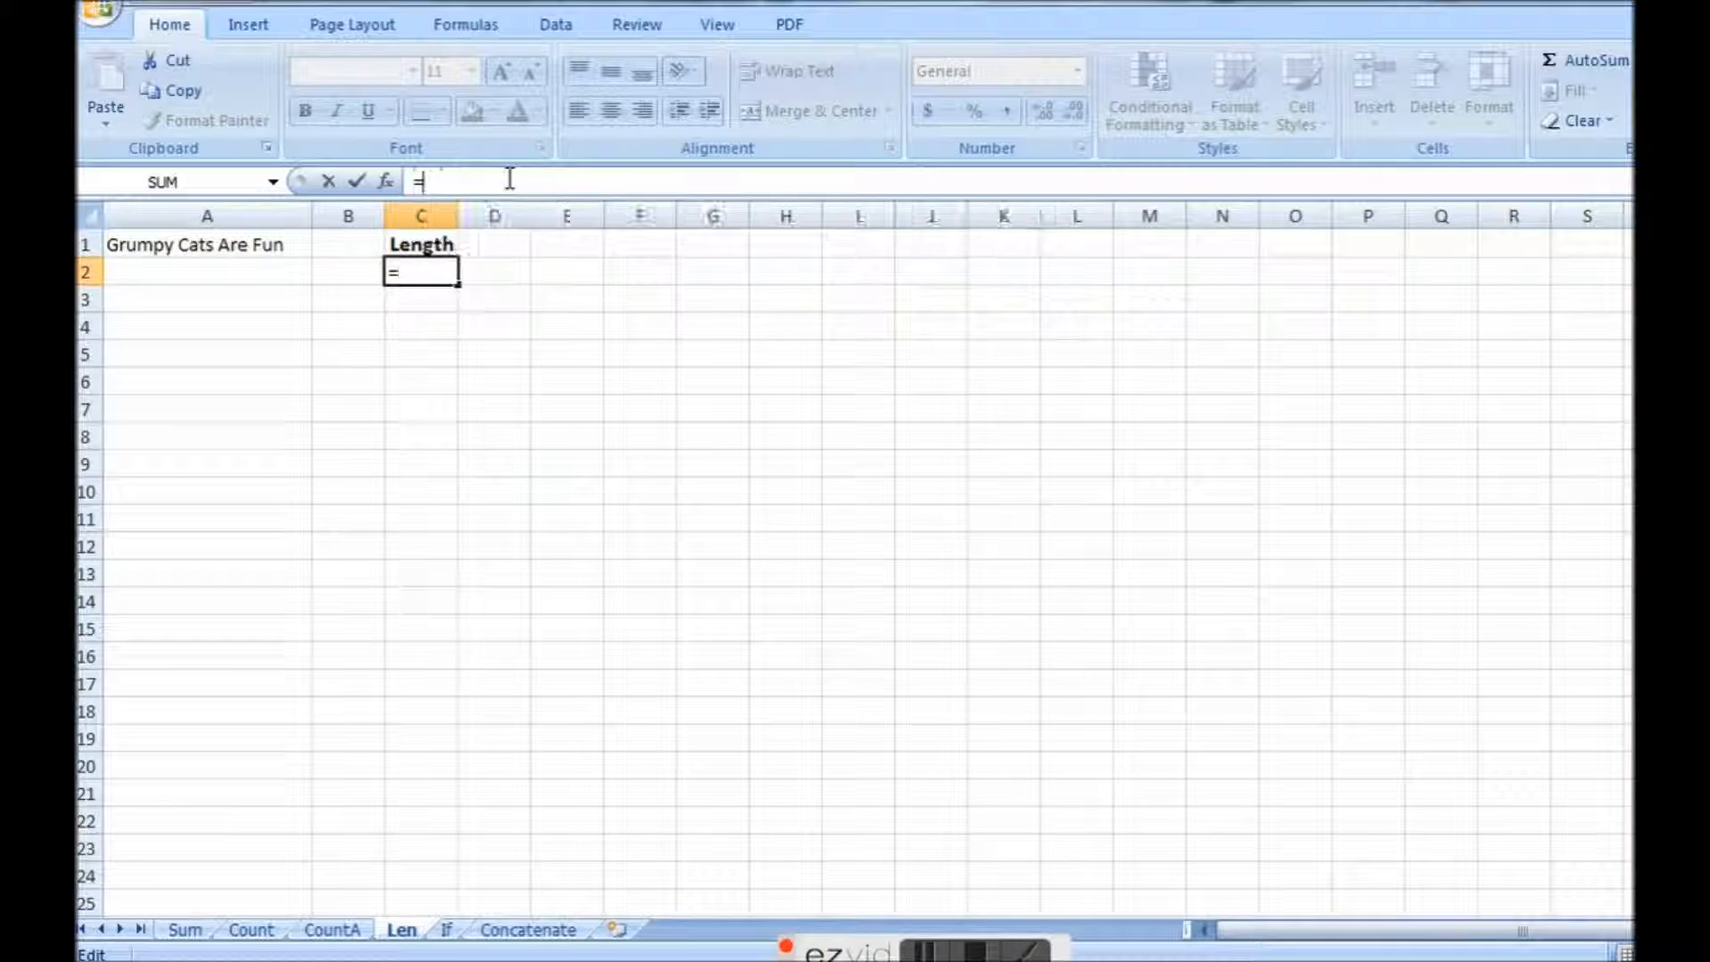
{"action": "type", "text": "=len"}
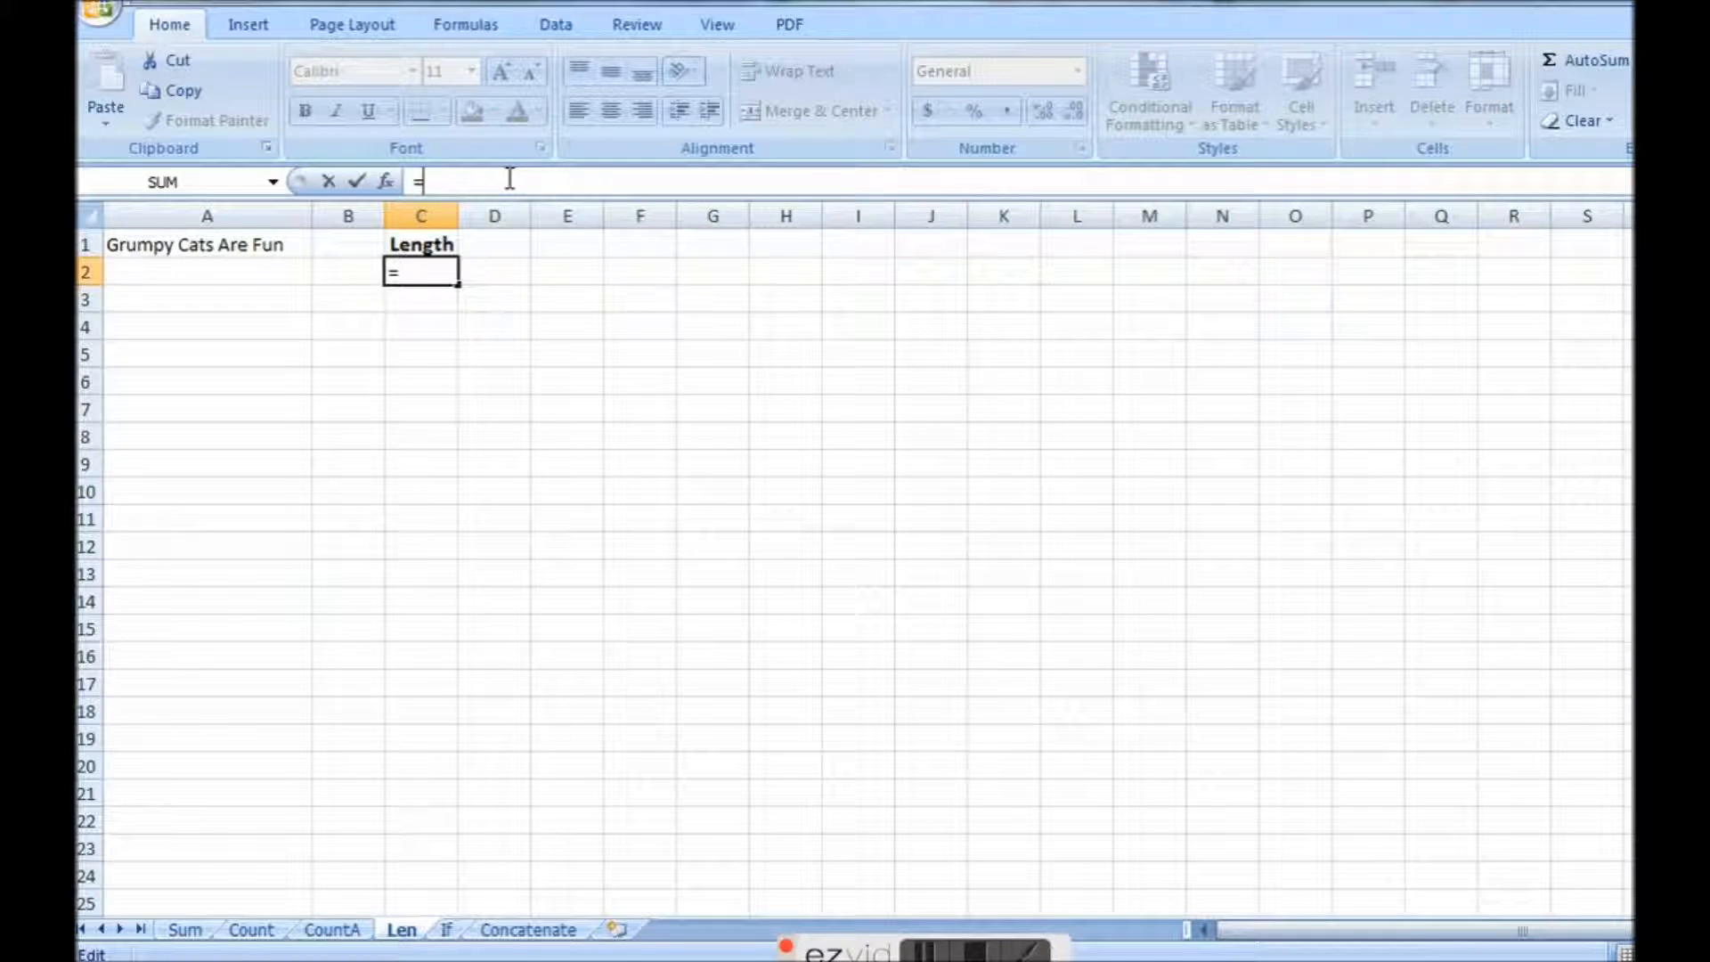
{"action": "type", "text": "("}
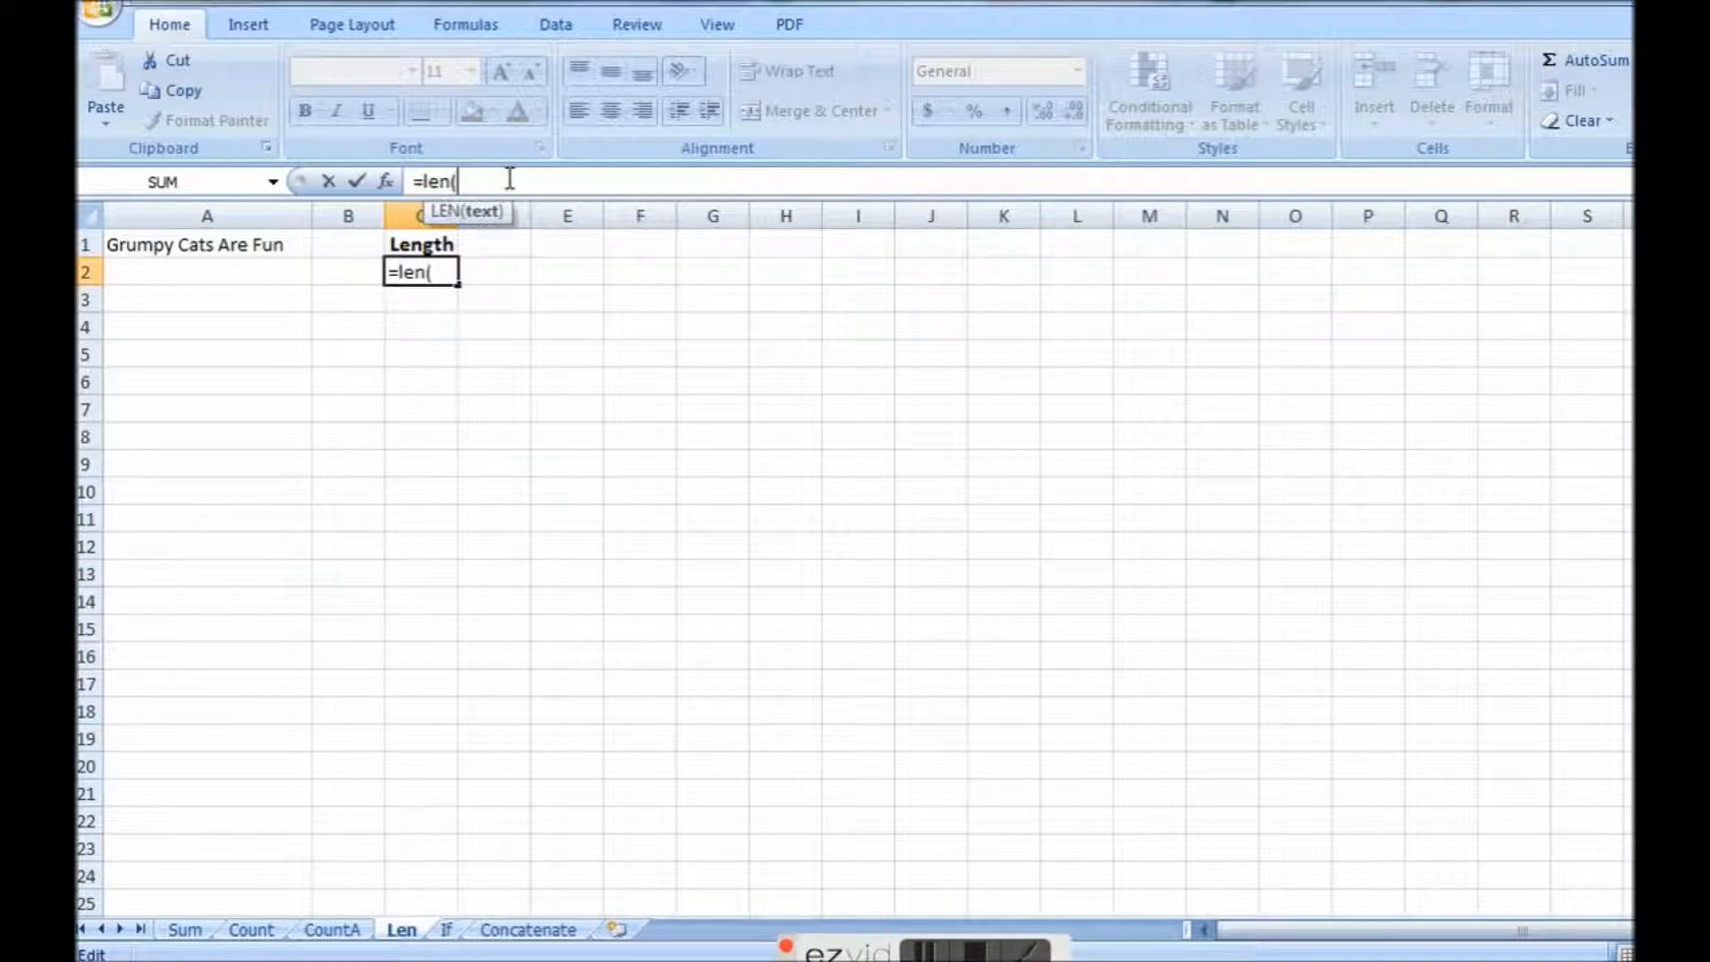
{"action": "left_click", "coordinate": [200, 250]}
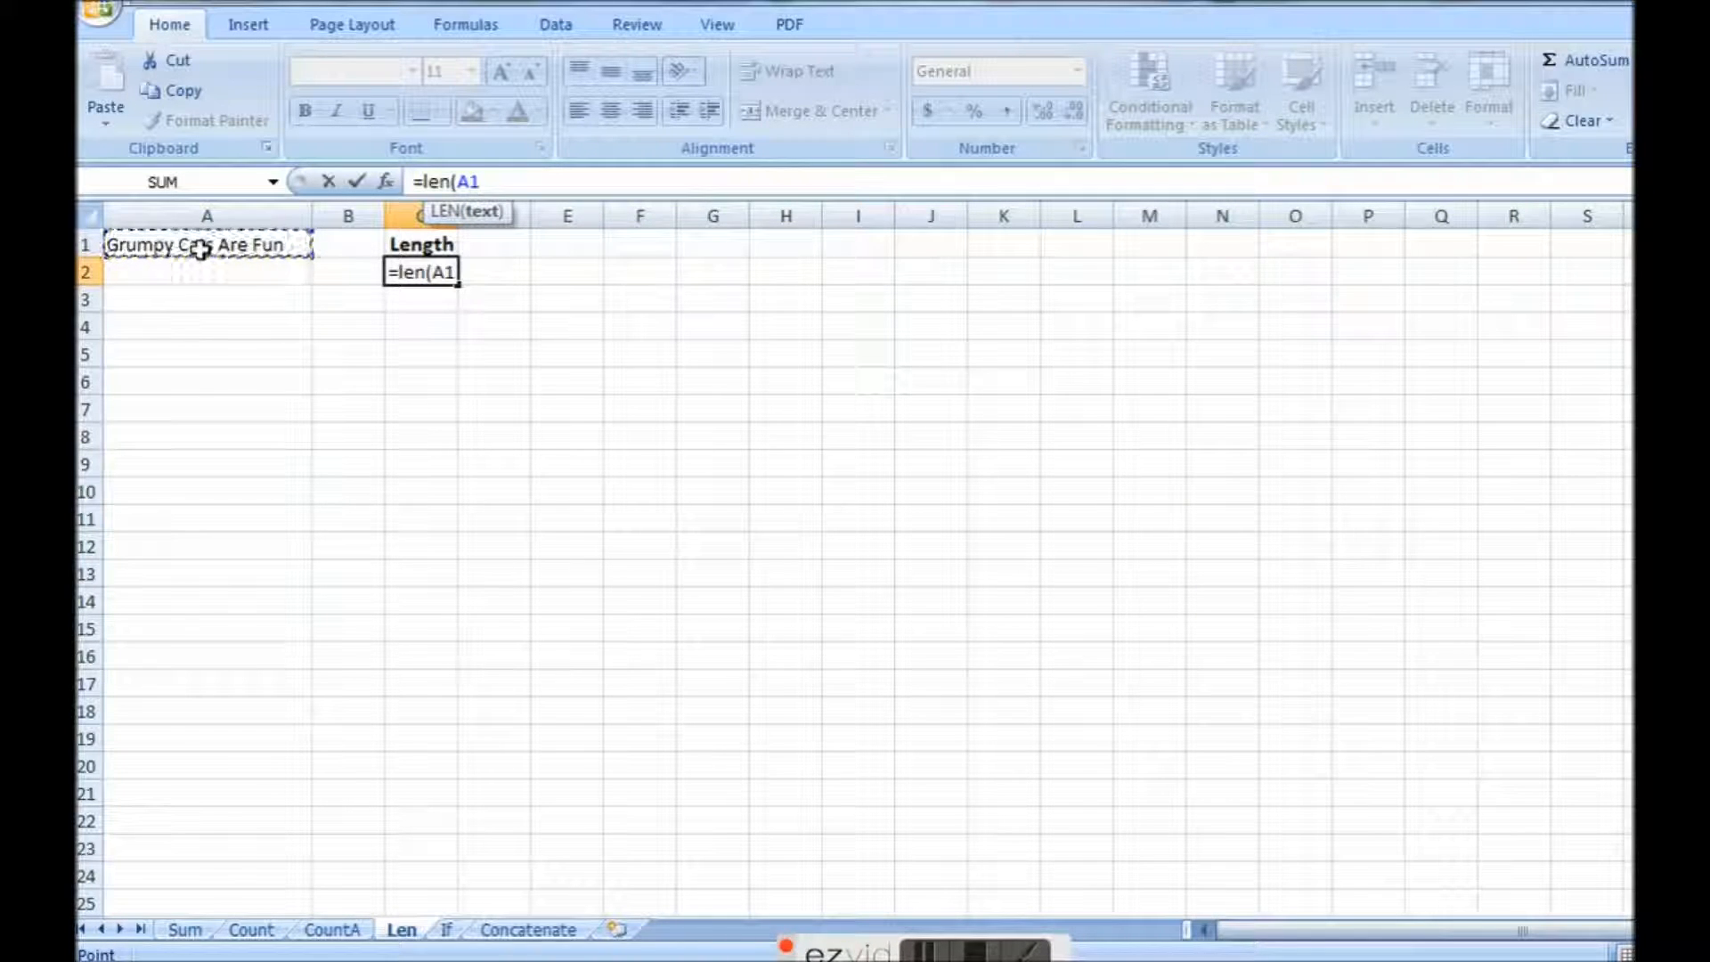
{"action": "type", "text": ")"}
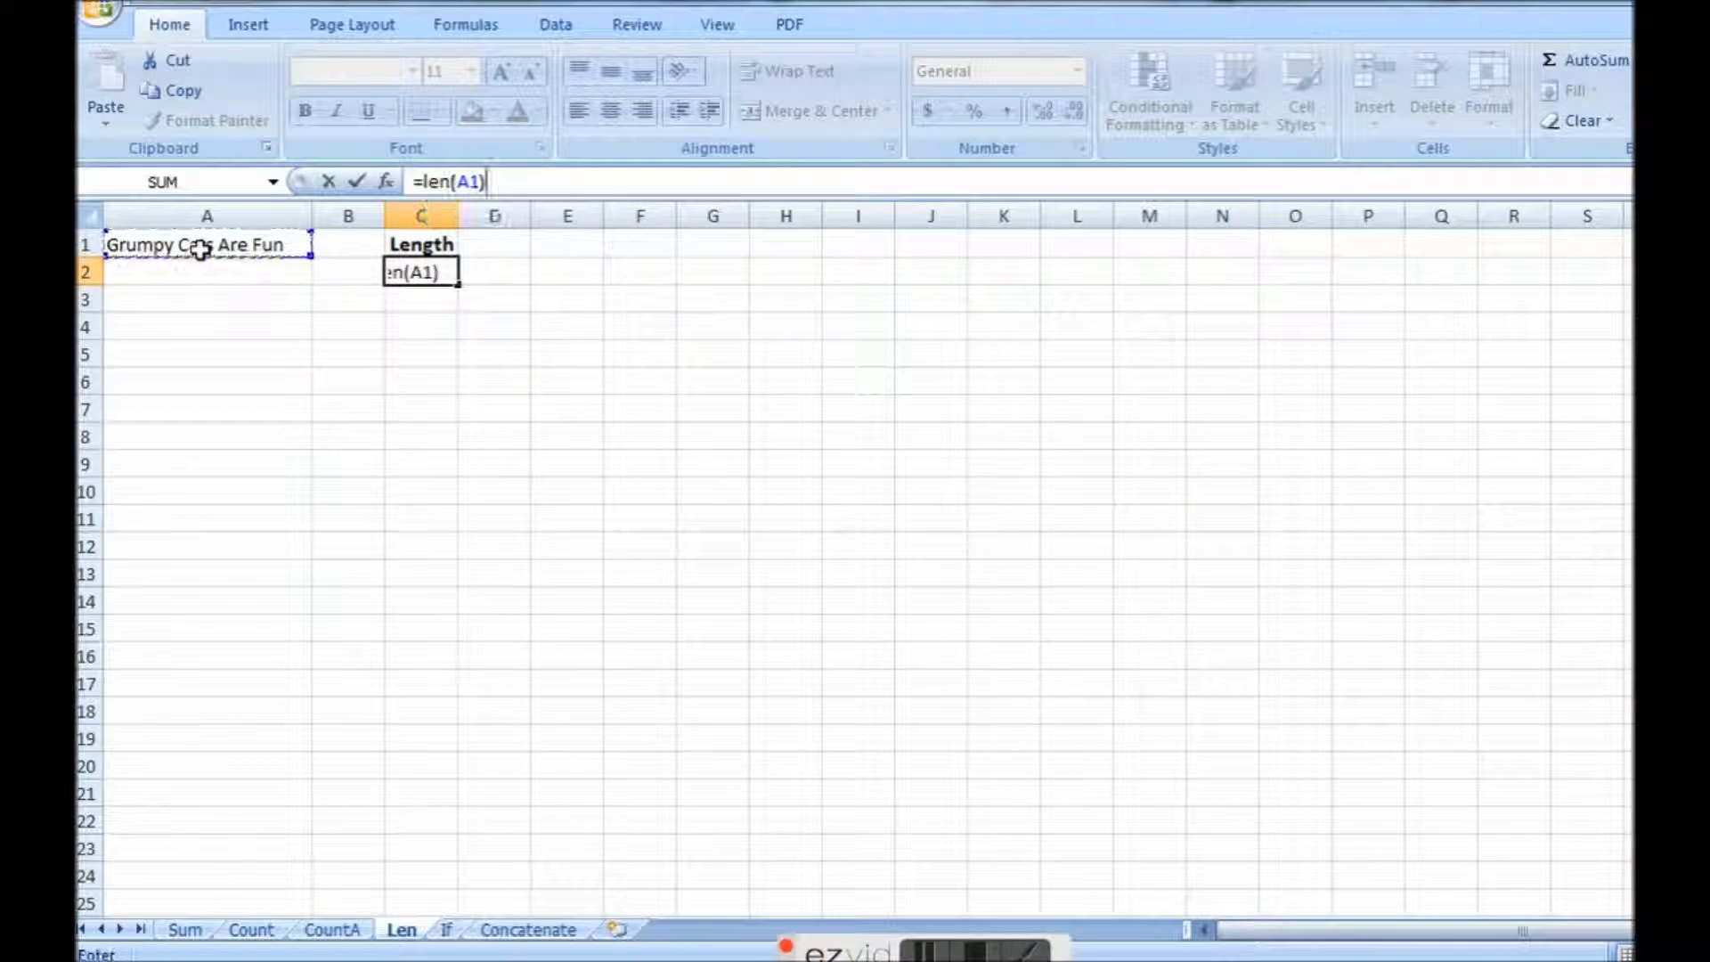
{"action": "key", "text": "Return"}
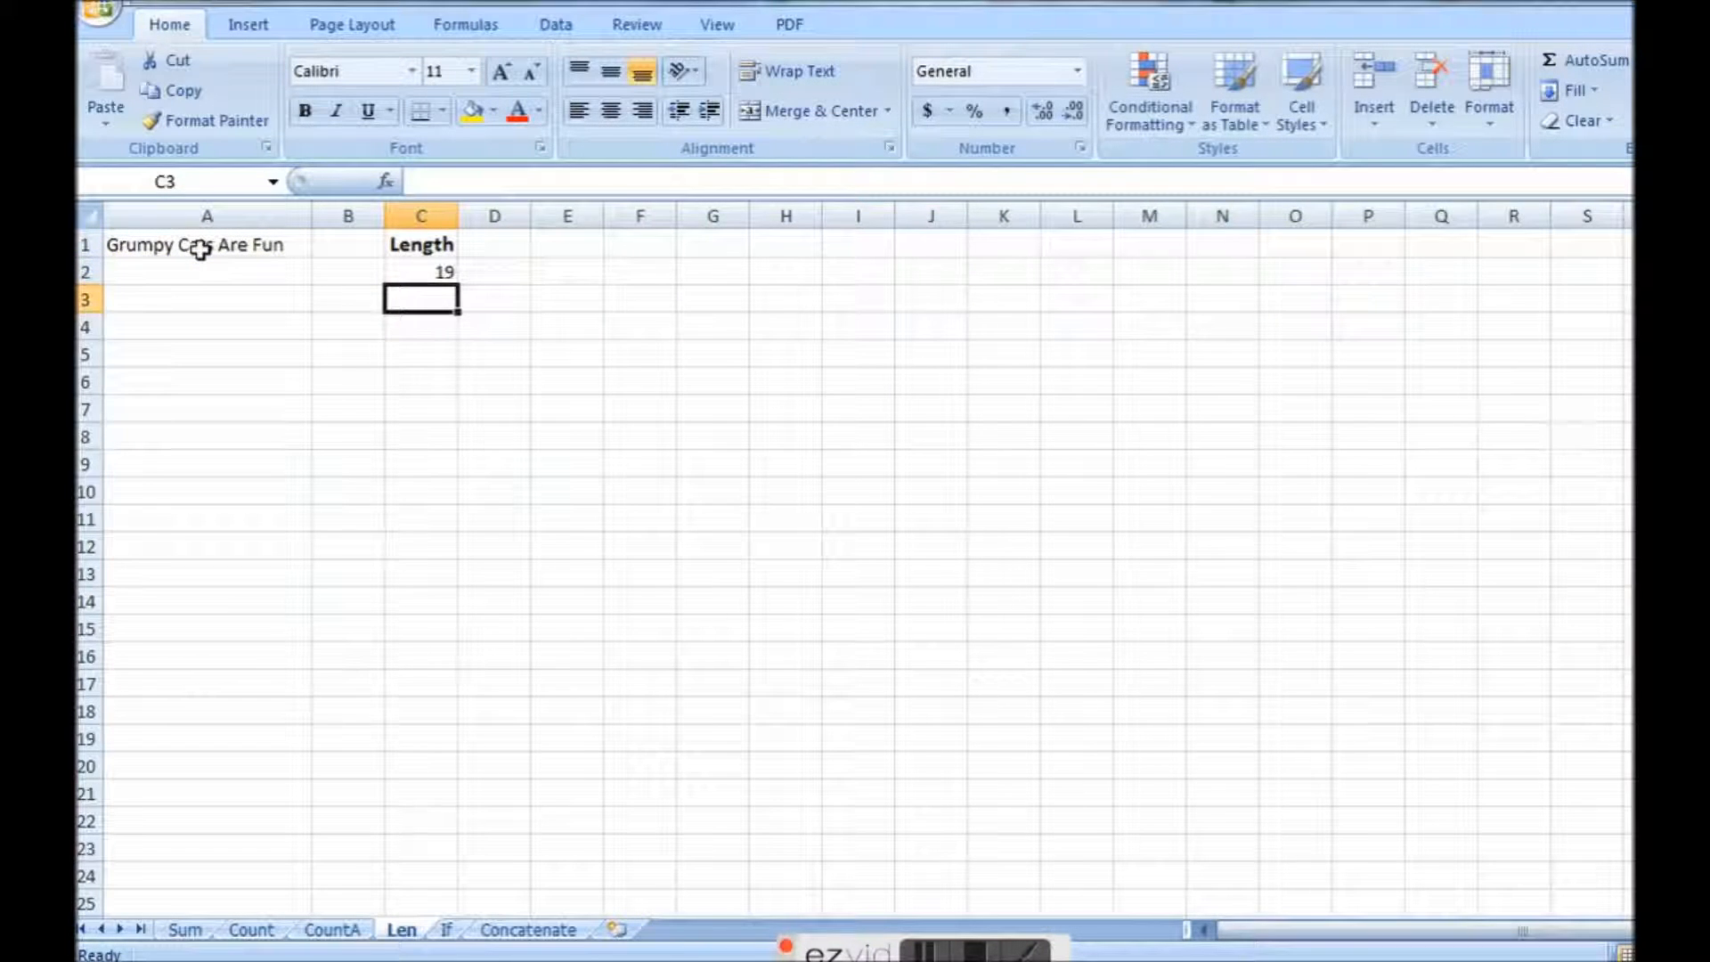
Step through the characters of the text in A1 one by one, leaving the cell's content unedited.
{"action": "left_click", "coordinate": [123, 246]}
{"action": "double_click", "coordinate": [119, 248]}
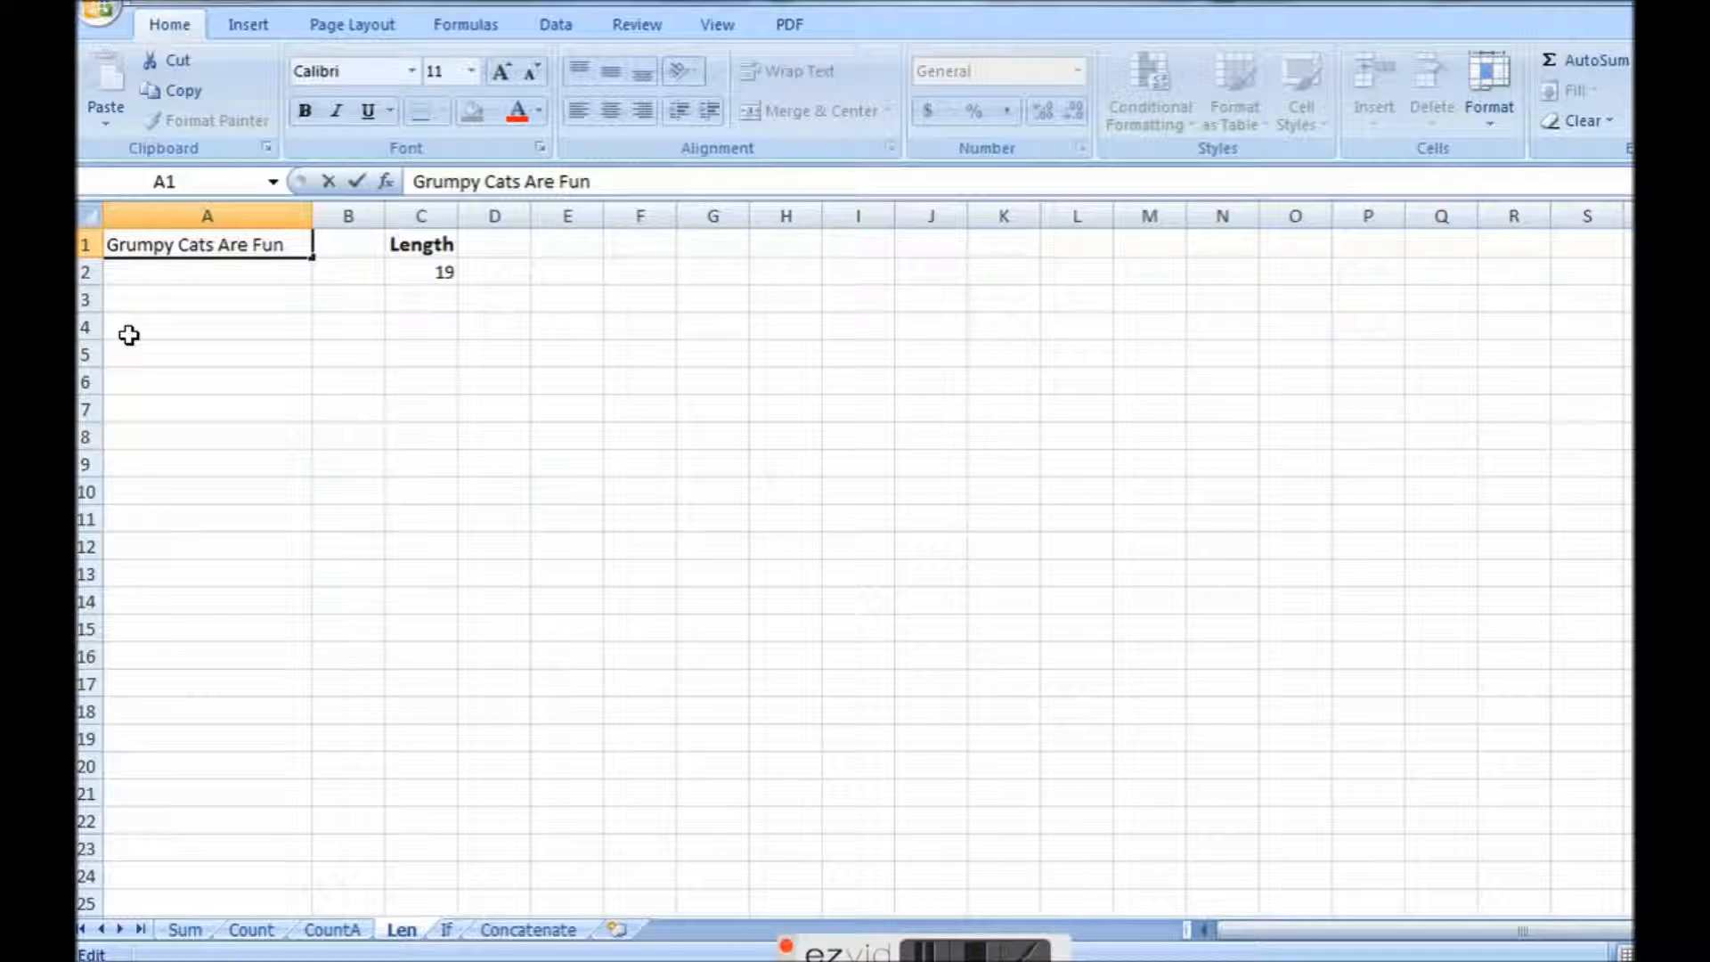
{"action": "key", "text": "Right"}
{"action": "key", "text": "Right"}
{"action": "key", "text": "Right"}
{"action": "key", "text": "Right"}
{"action": "key", "text": "Right"}
{"action": "key", "text": "Right"}
{"action": "key", "text": "Right"}
{"action": "key", "text": "Right"}
{"action": "key", "text": "Escape"}
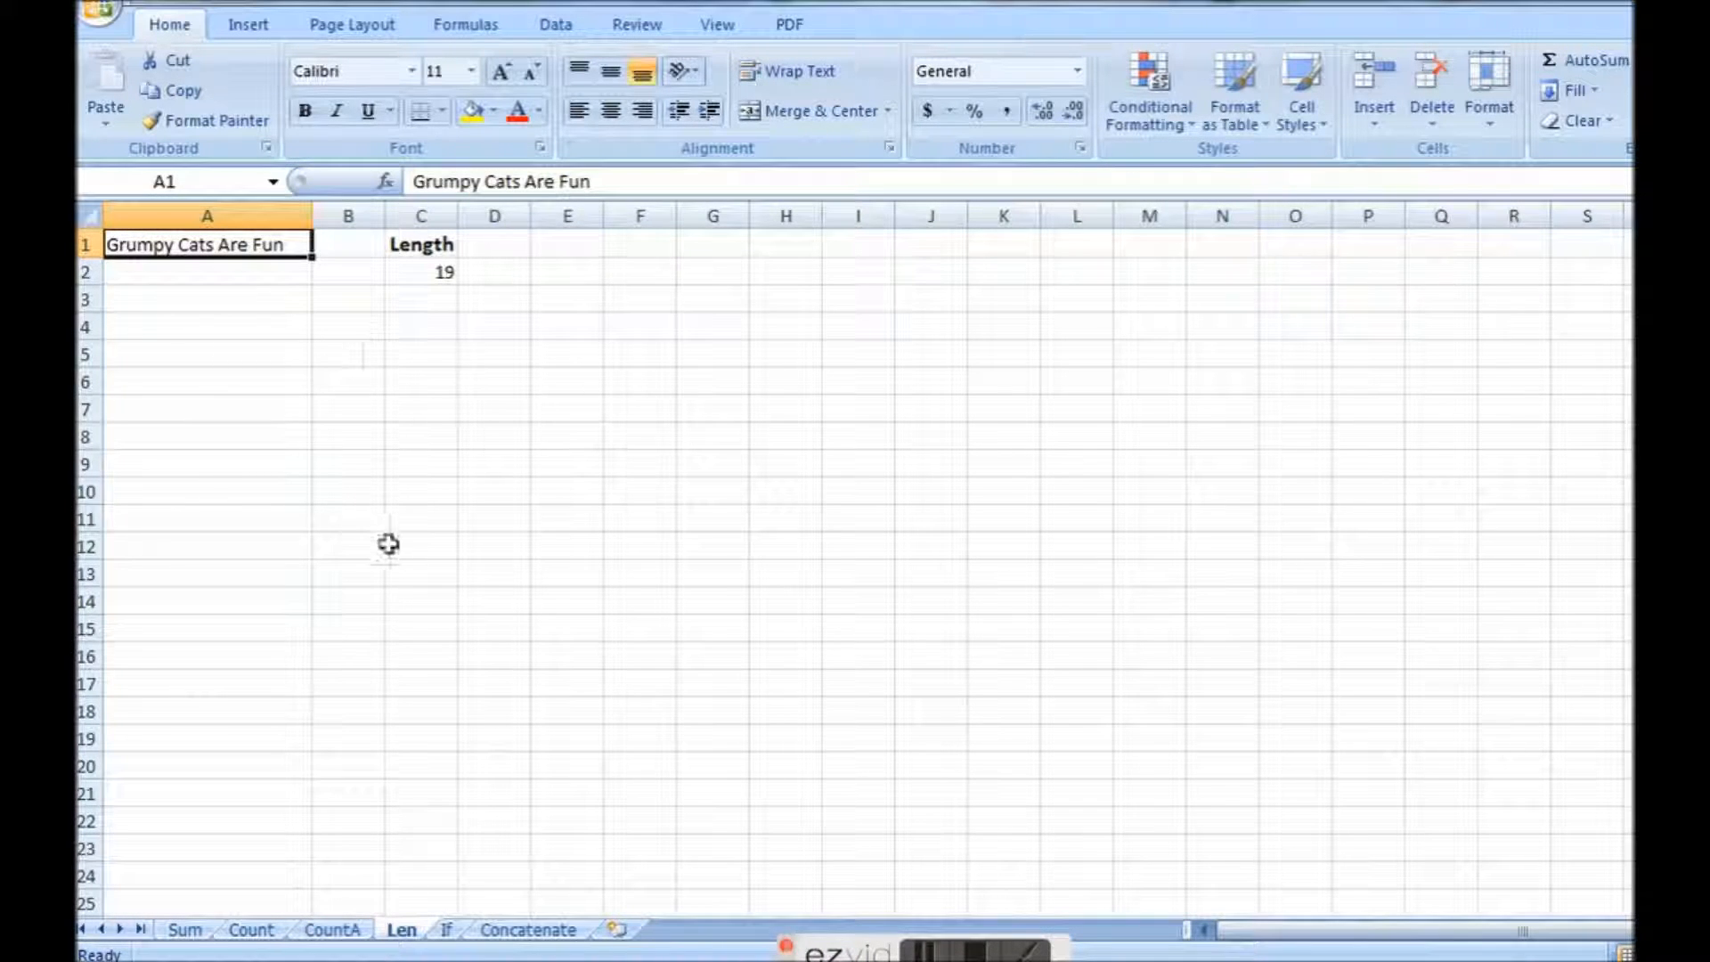
On the If sheet, widen the Earnings column to fit its heading and check the earnings in B2 to B4.
{"action": "left_click", "coordinate": [447, 930]}
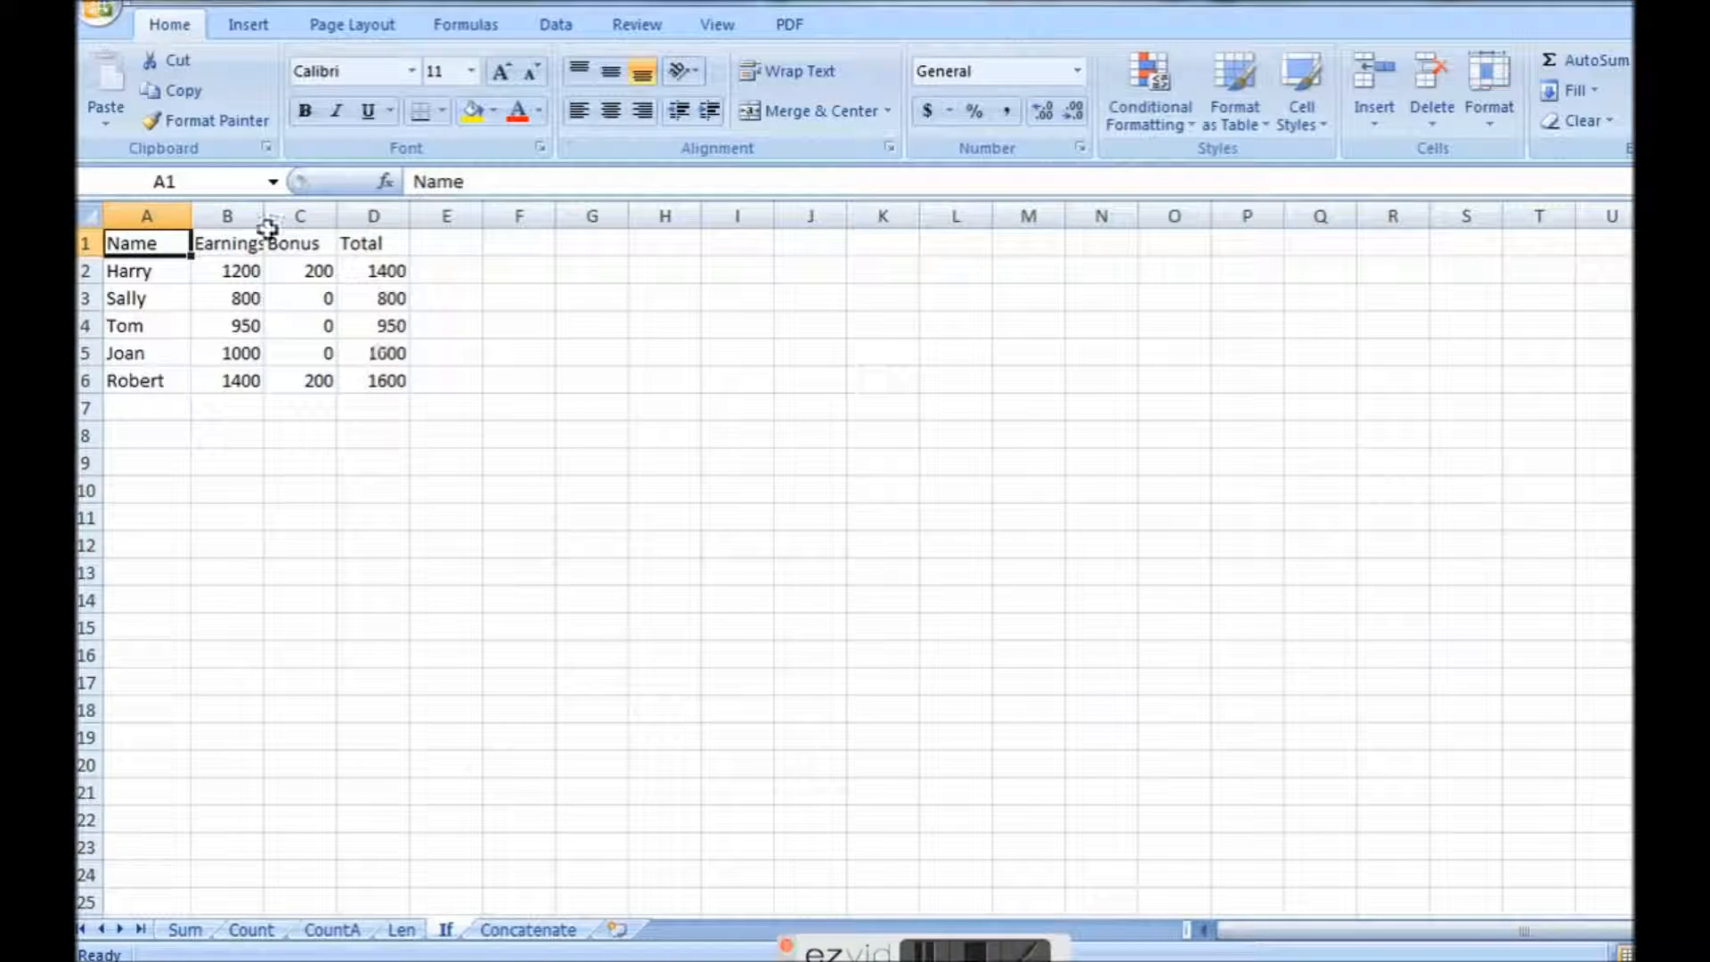
{"action": "left_click_drag", "start_coordinate": [265, 216], "coordinate": [286, 216]}
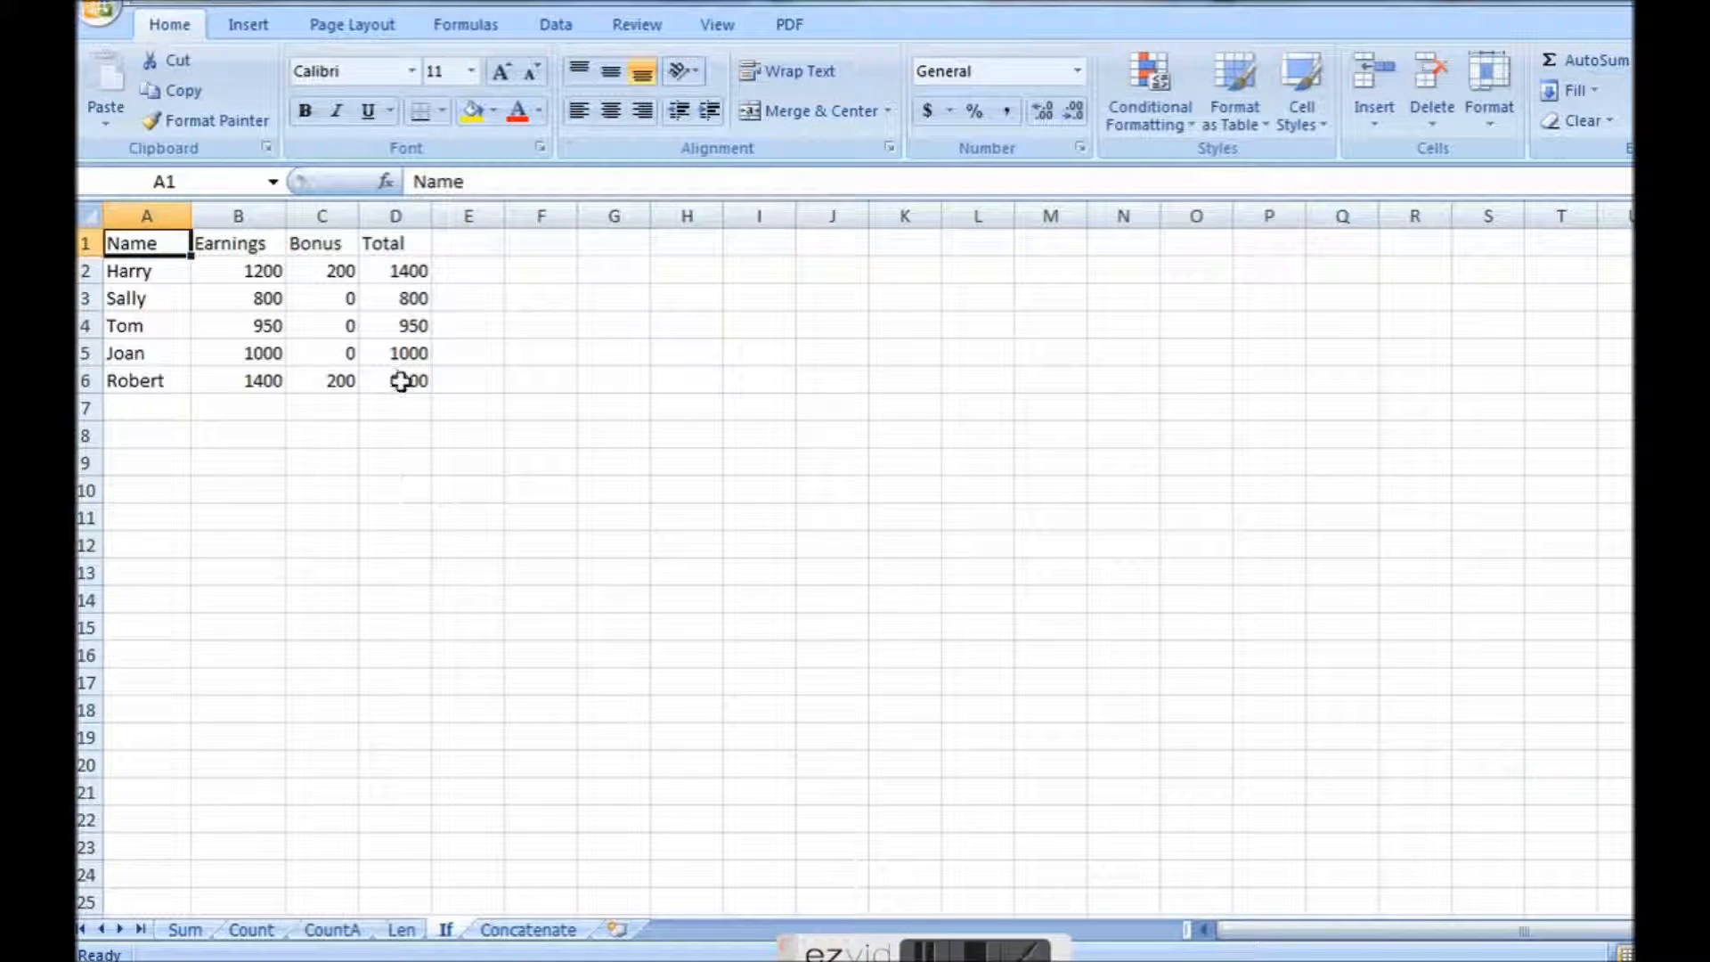
{"action": "left_click", "coordinate": [225, 273]}
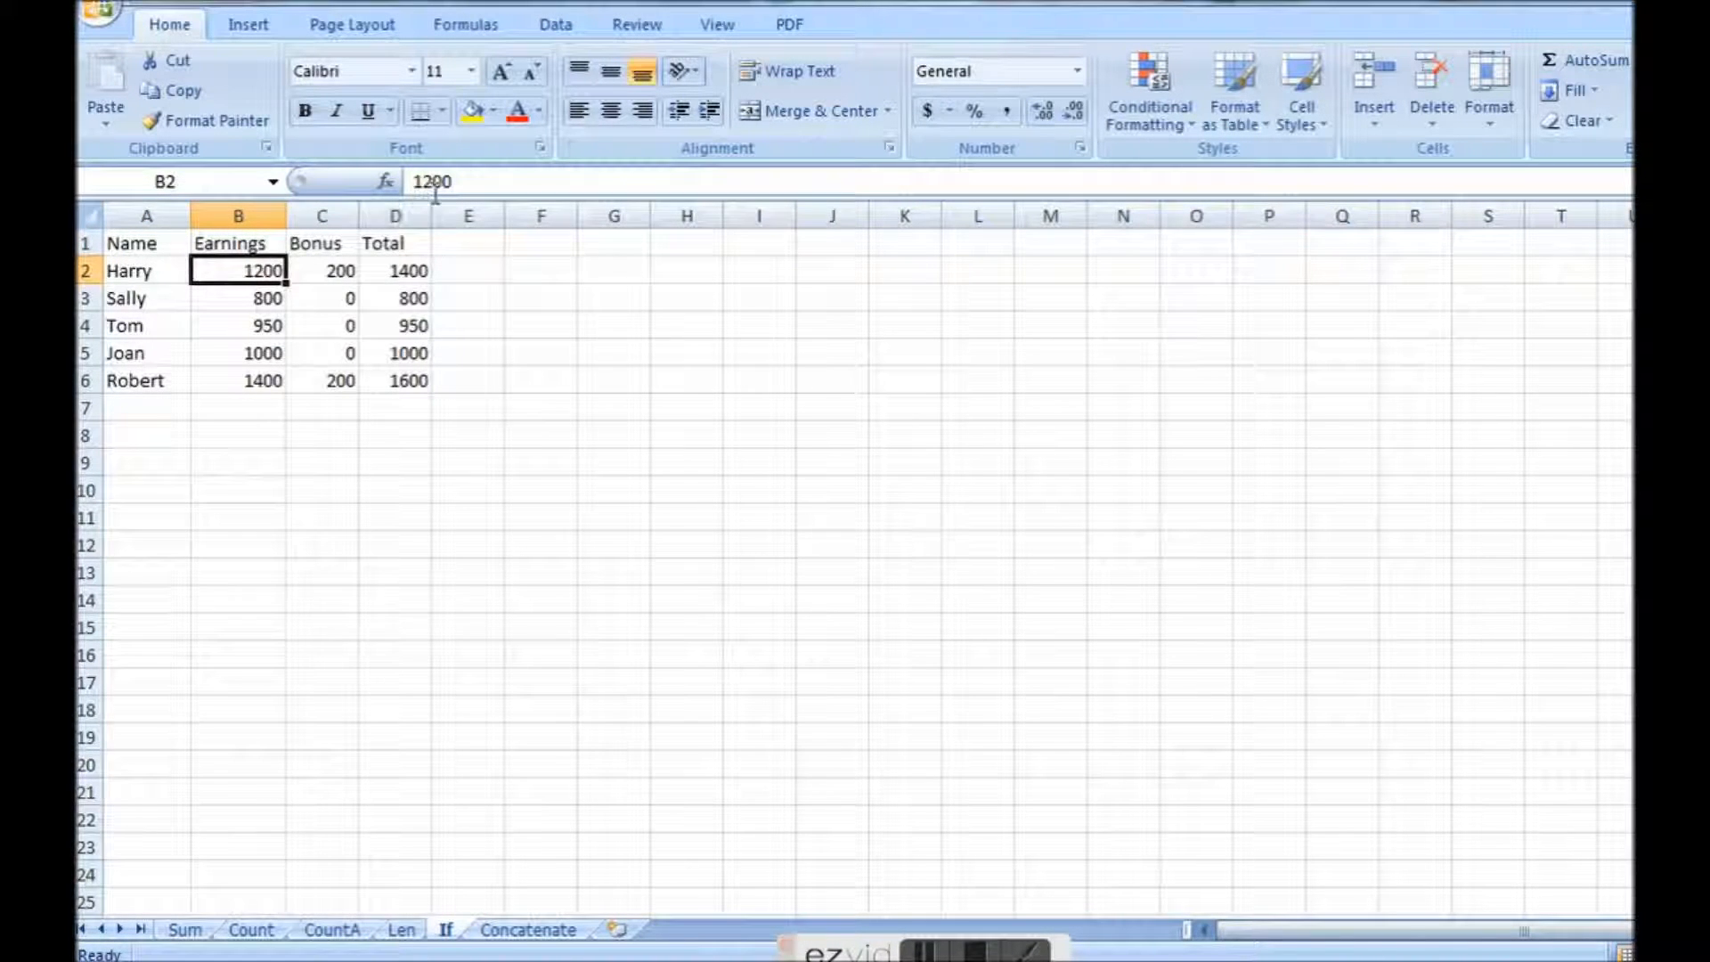
{"action": "left_click", "coordinate": [270, 297]}
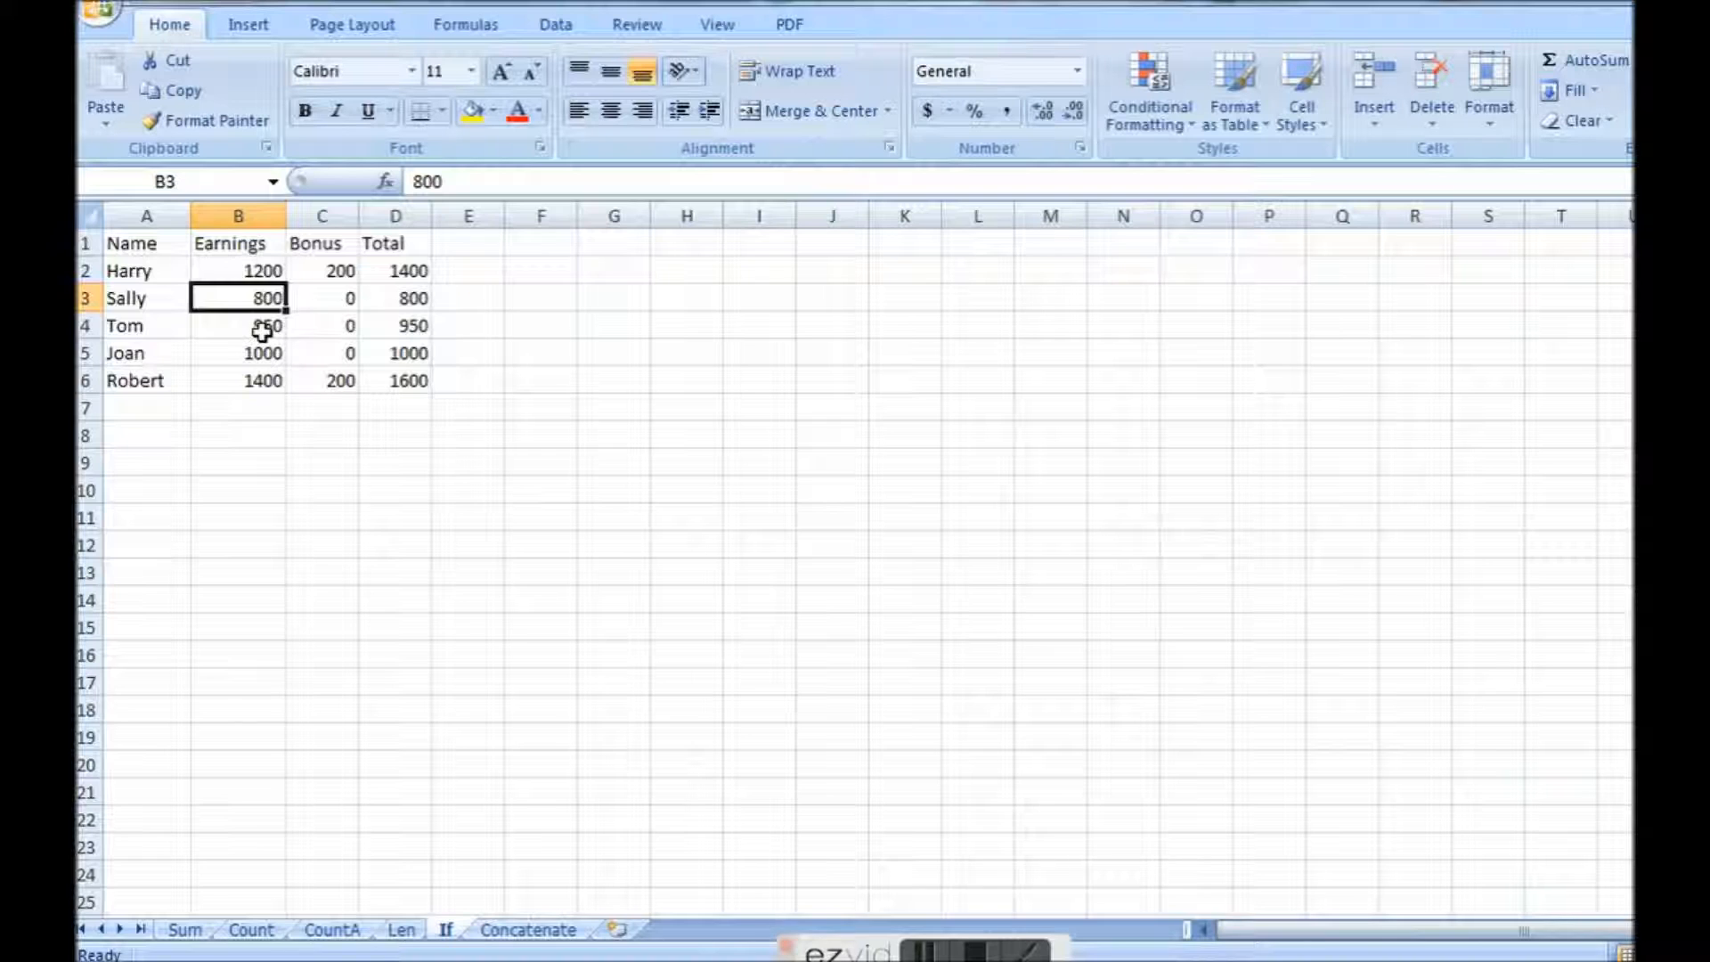
{"action": "left_click", "coordinate": [260, 327]}
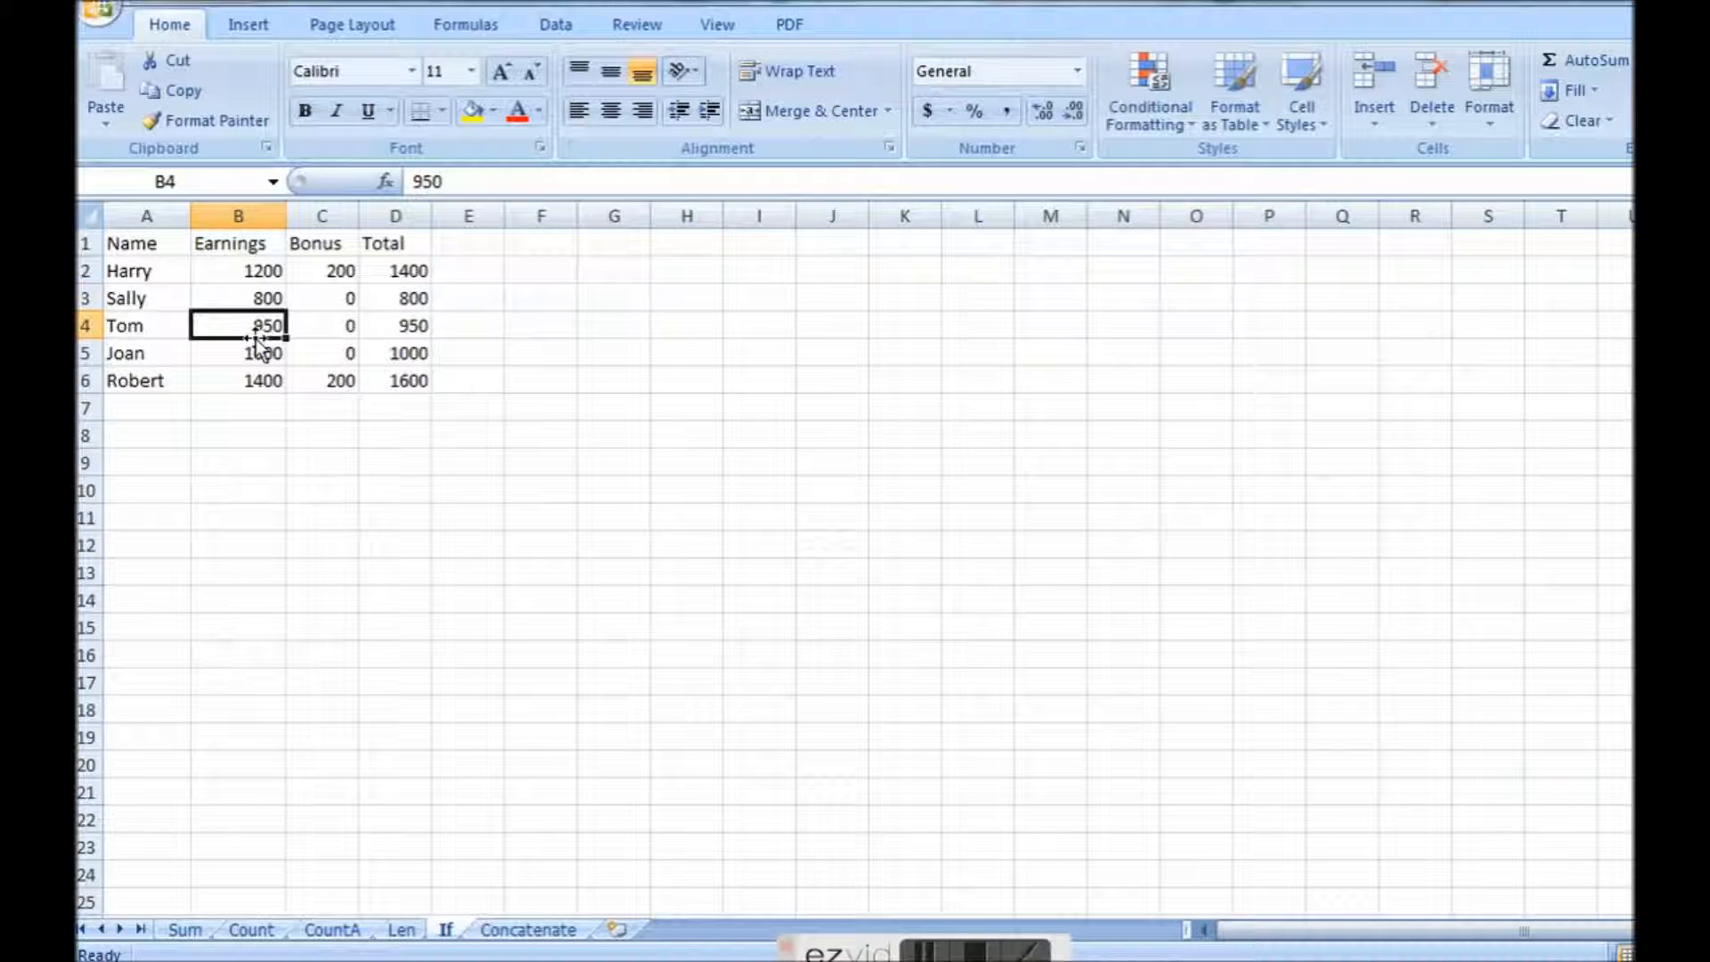
Clear the bonus formula in C2 and re-enter it as =IF(B2>1000,200,0).
{"action": "left_click", "coordinate": [315, 271]}
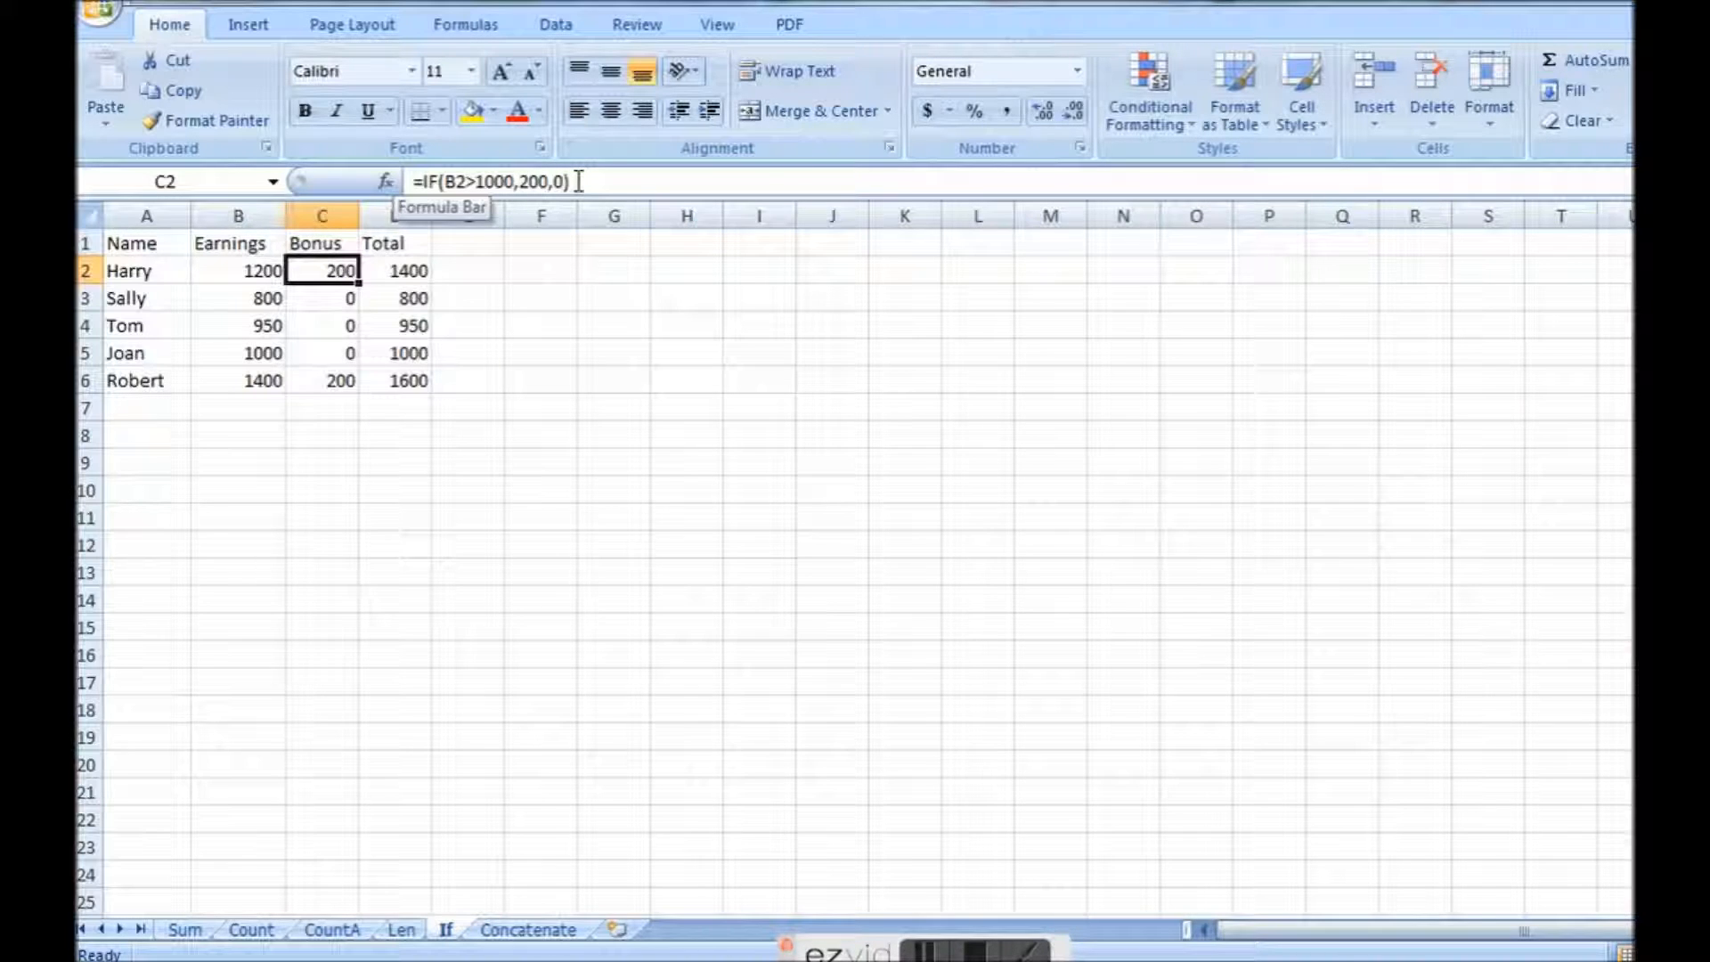
{"action": "key", "text": "Delete"}
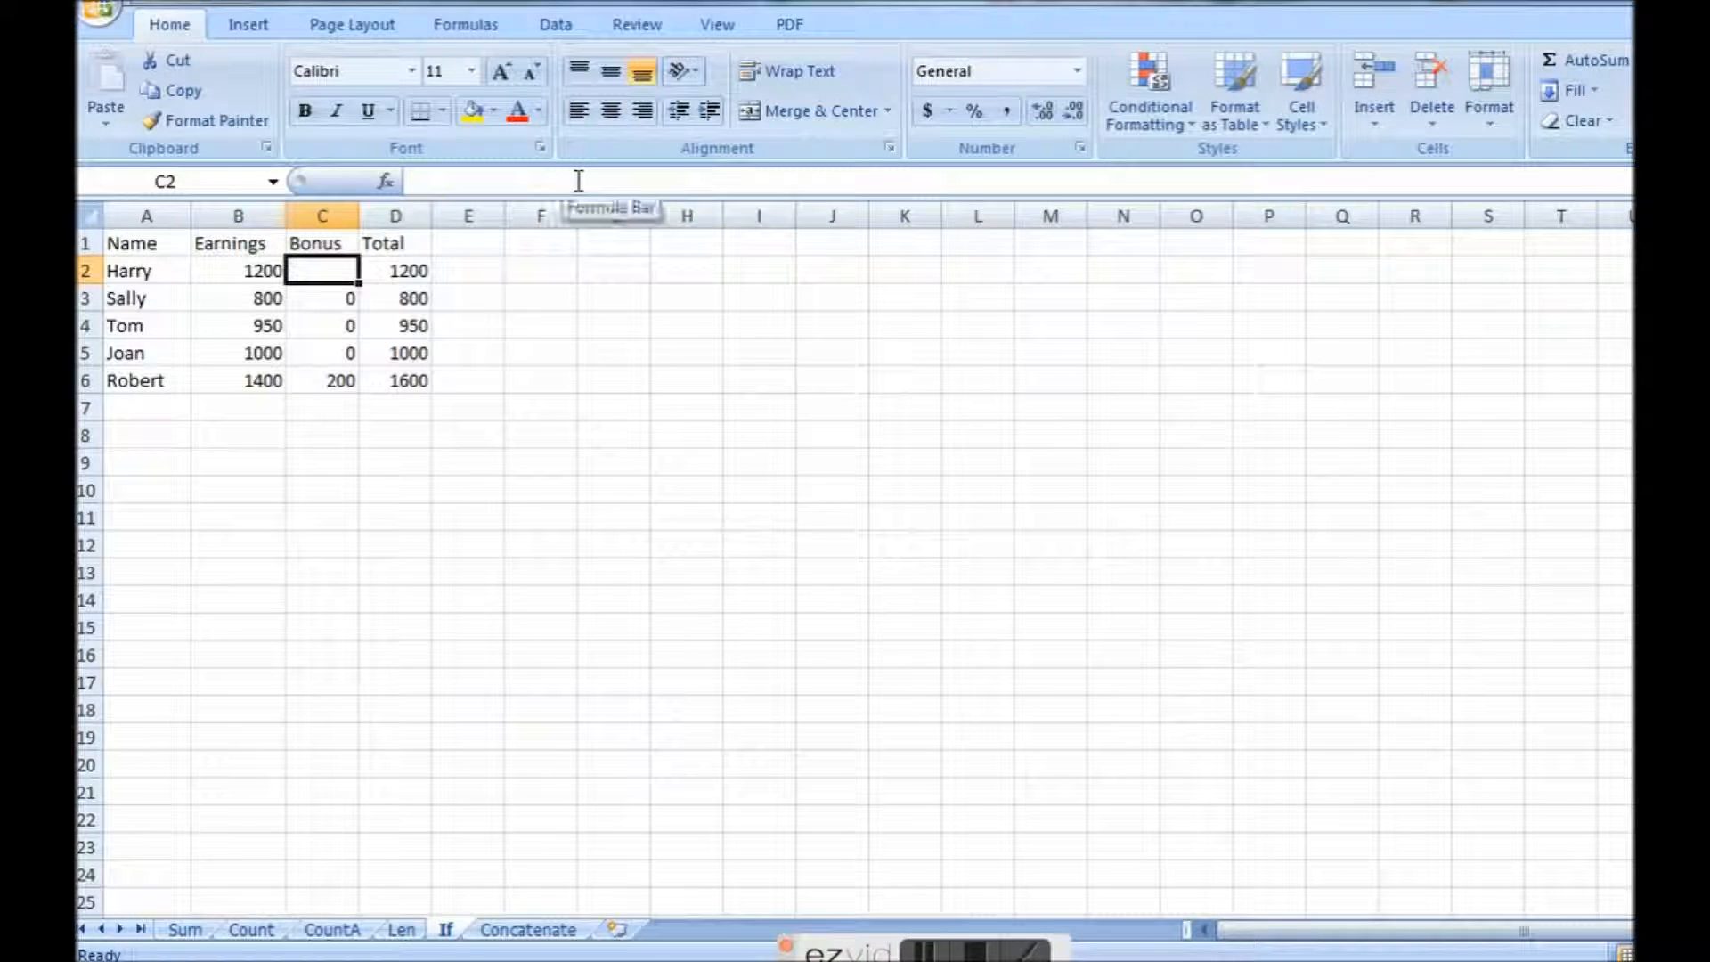
{"action": "type", "text": "=i"}
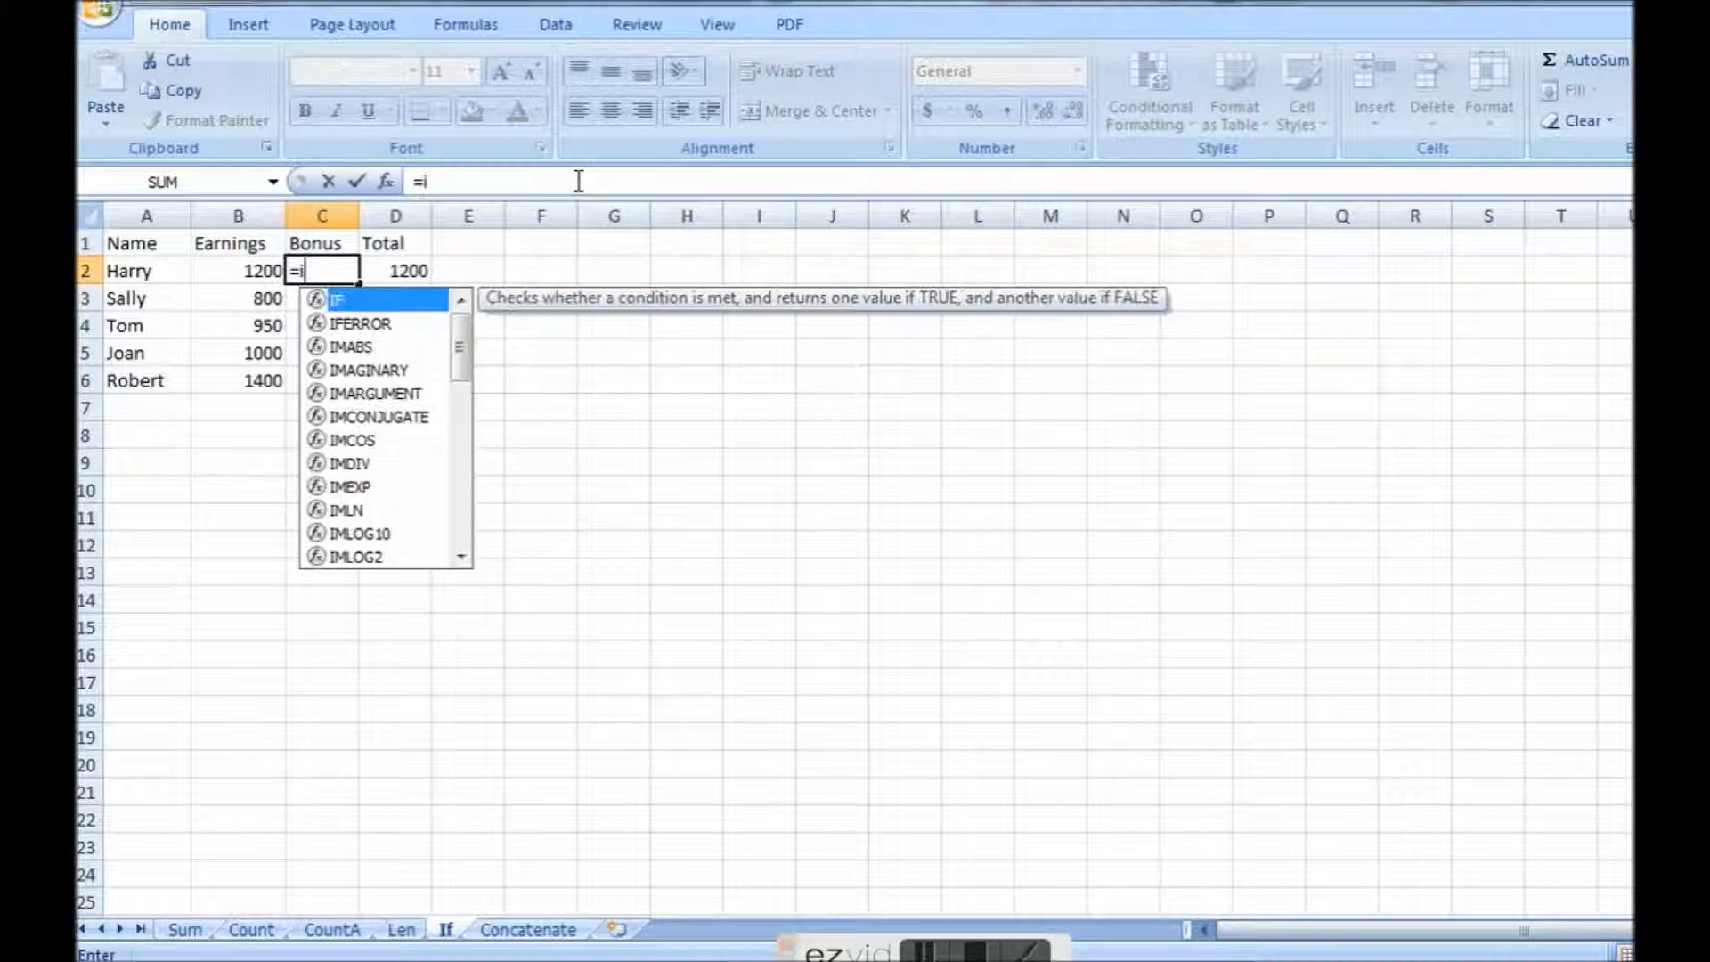
{"action": "type", "text": "f"}
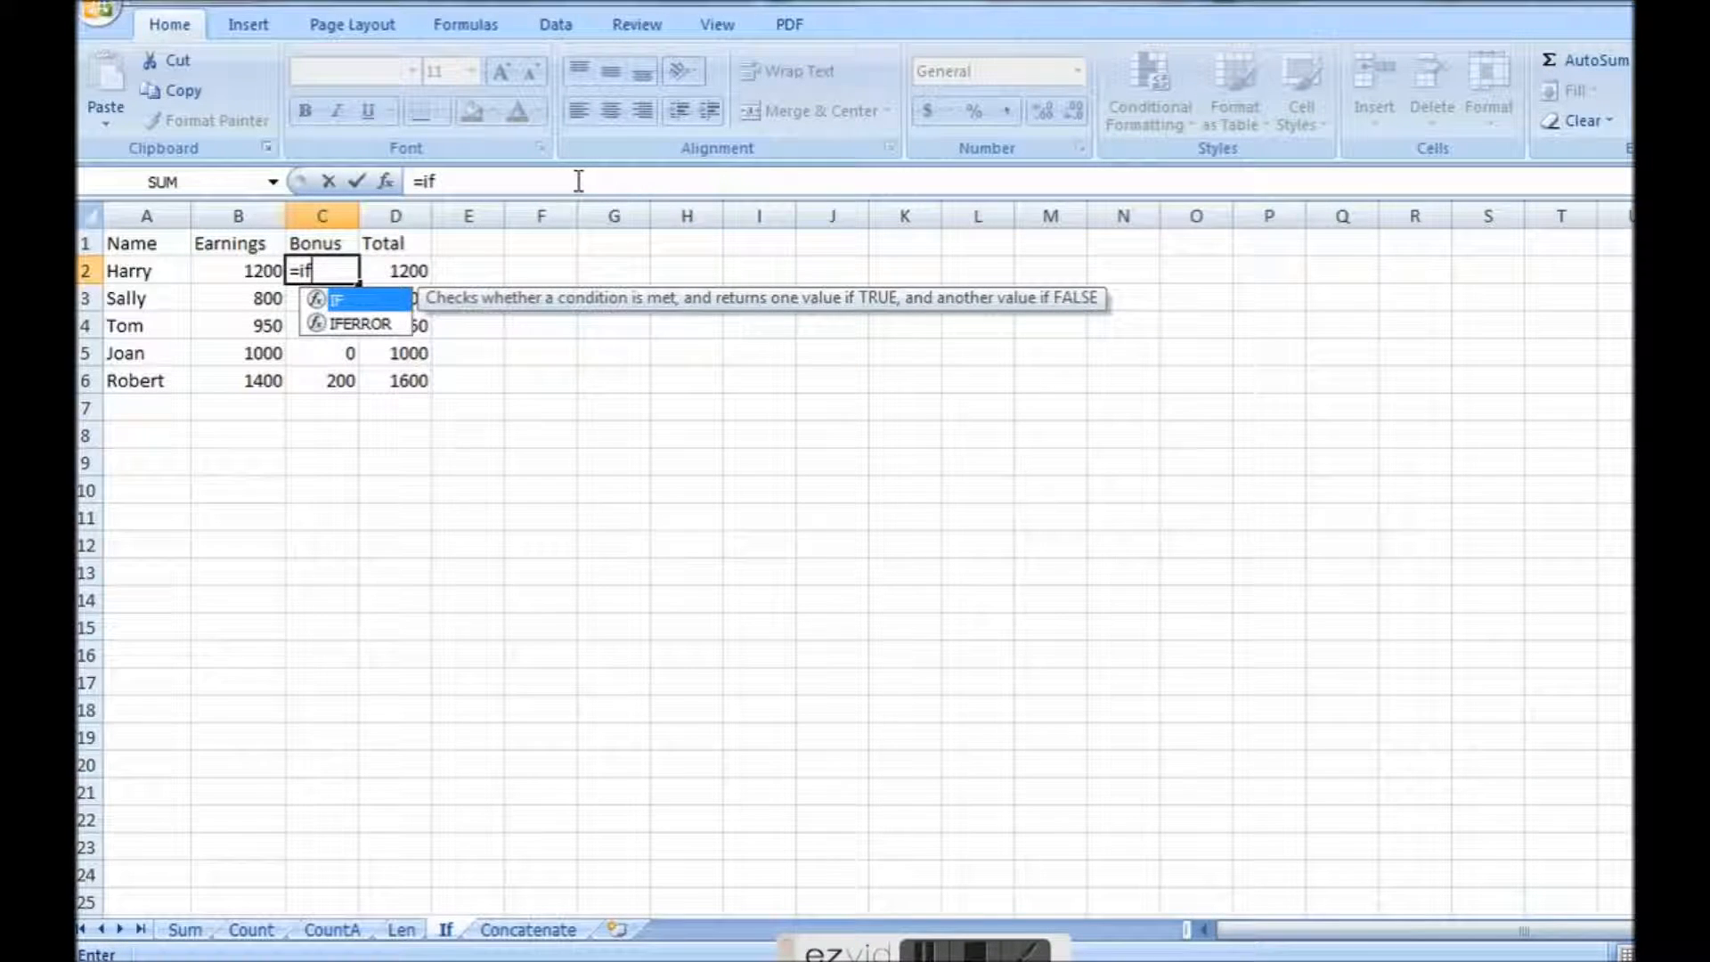
{"action": "type", "text": "("}
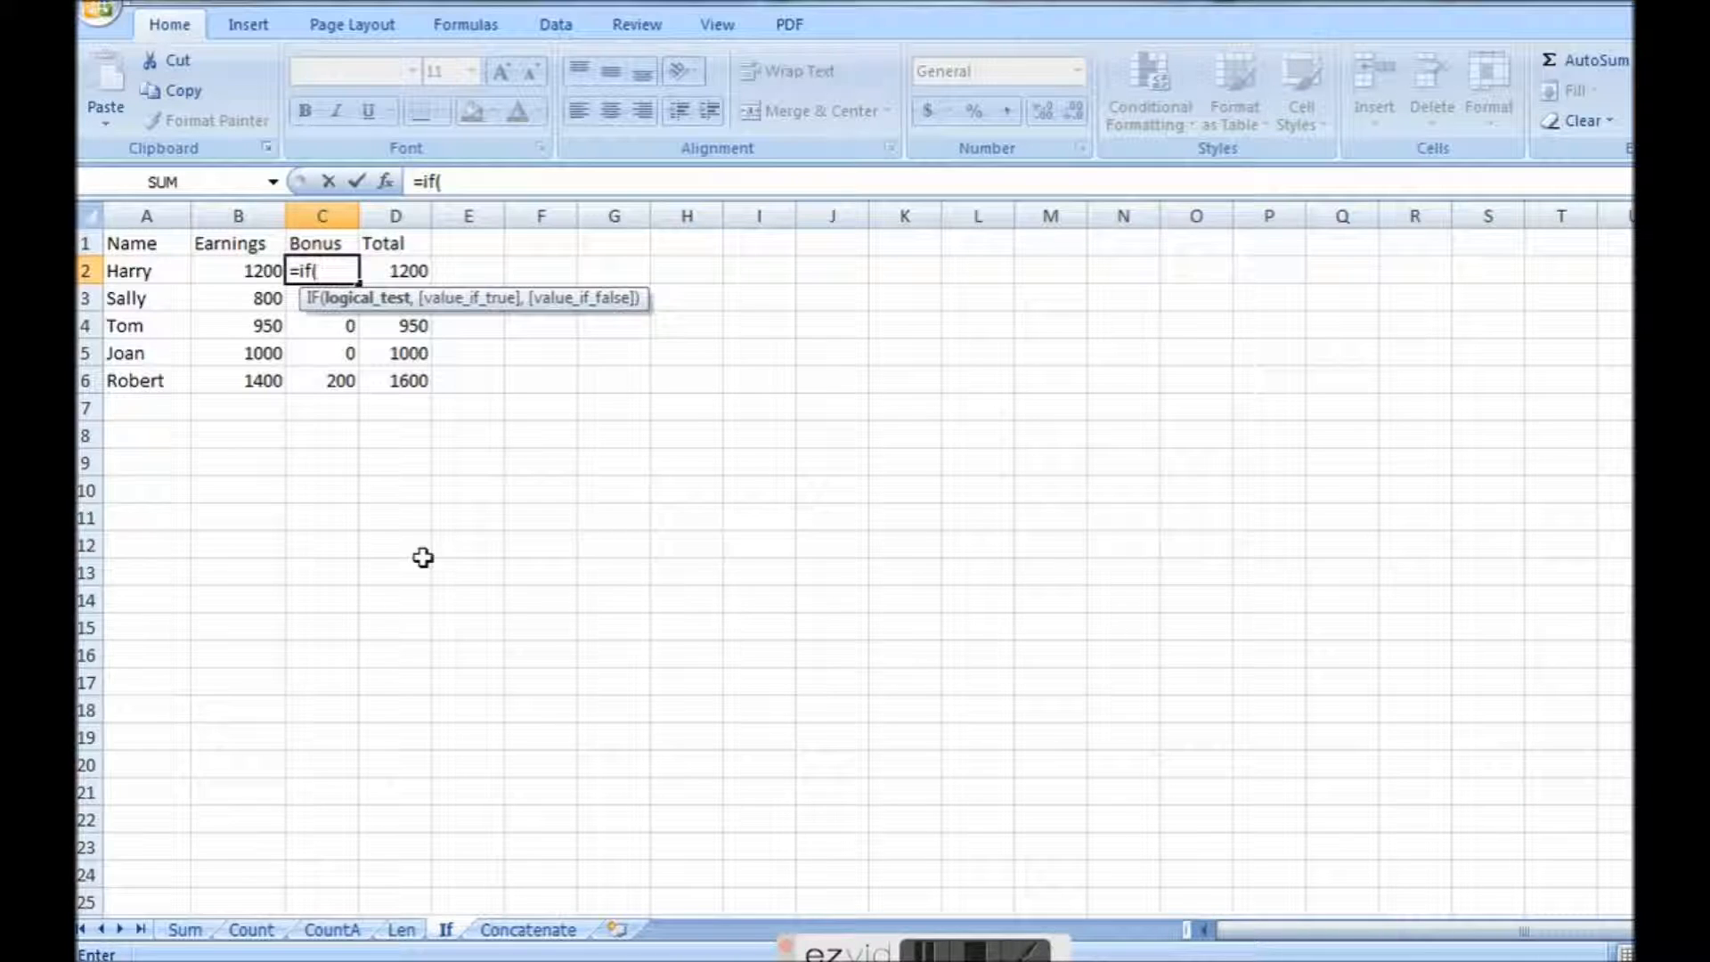
{"action": "type", "text": "b"}
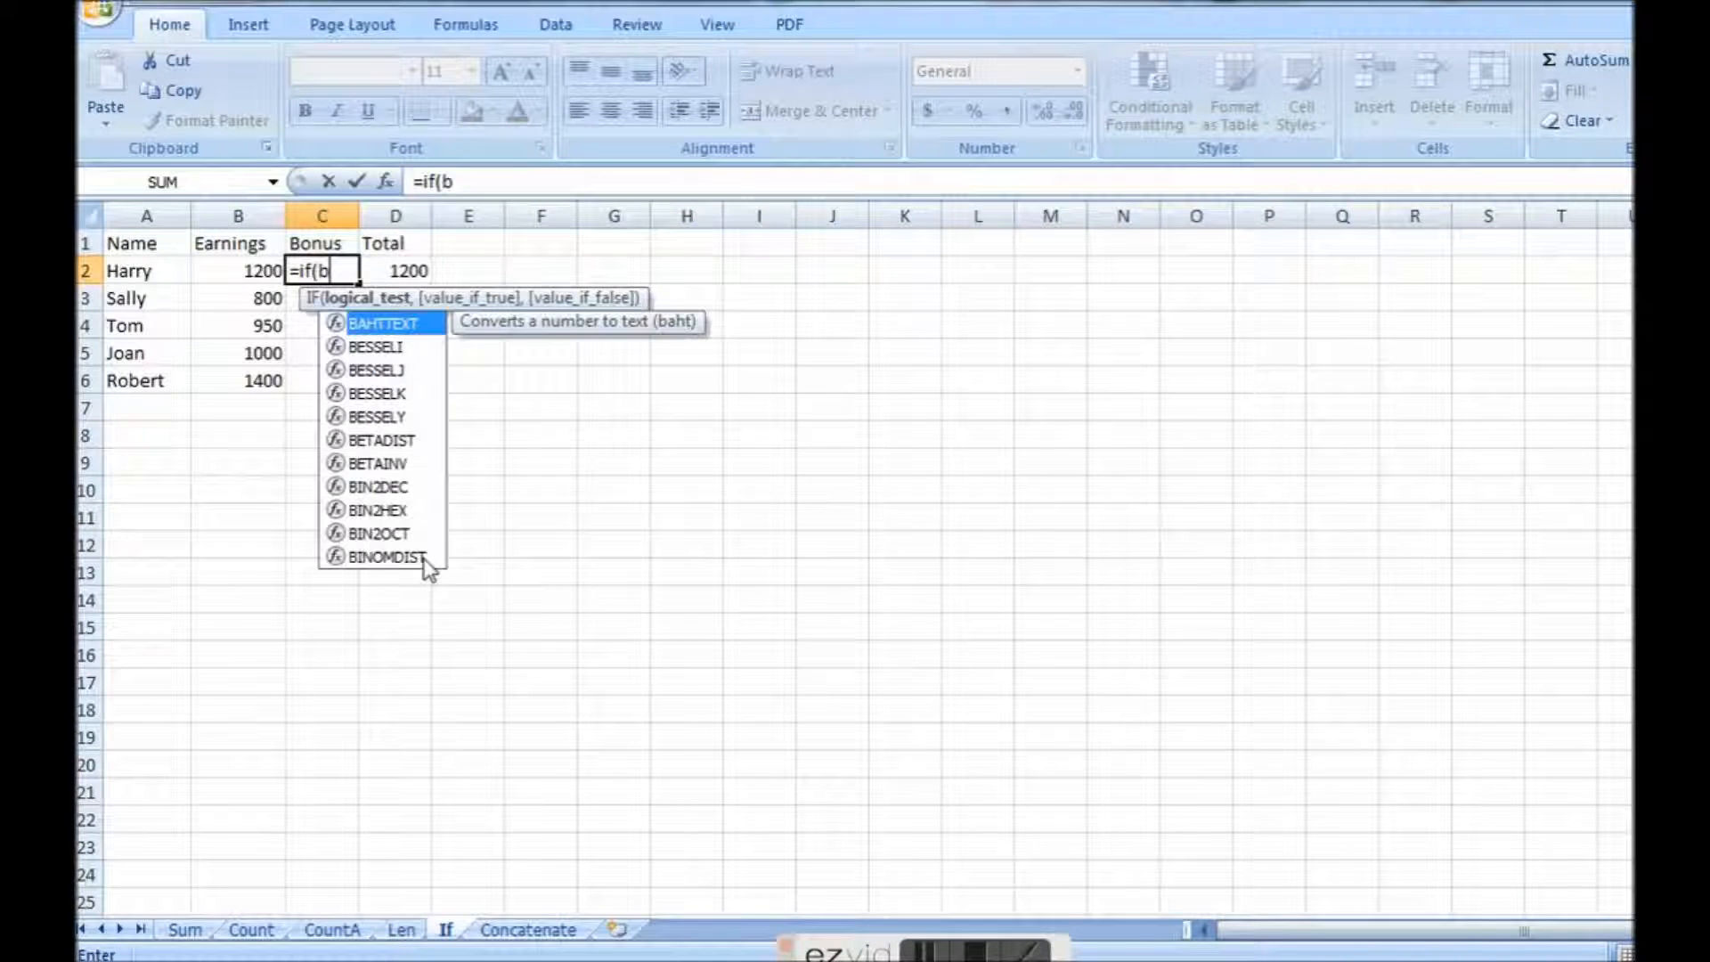
{"action": "type", "text": "1"}
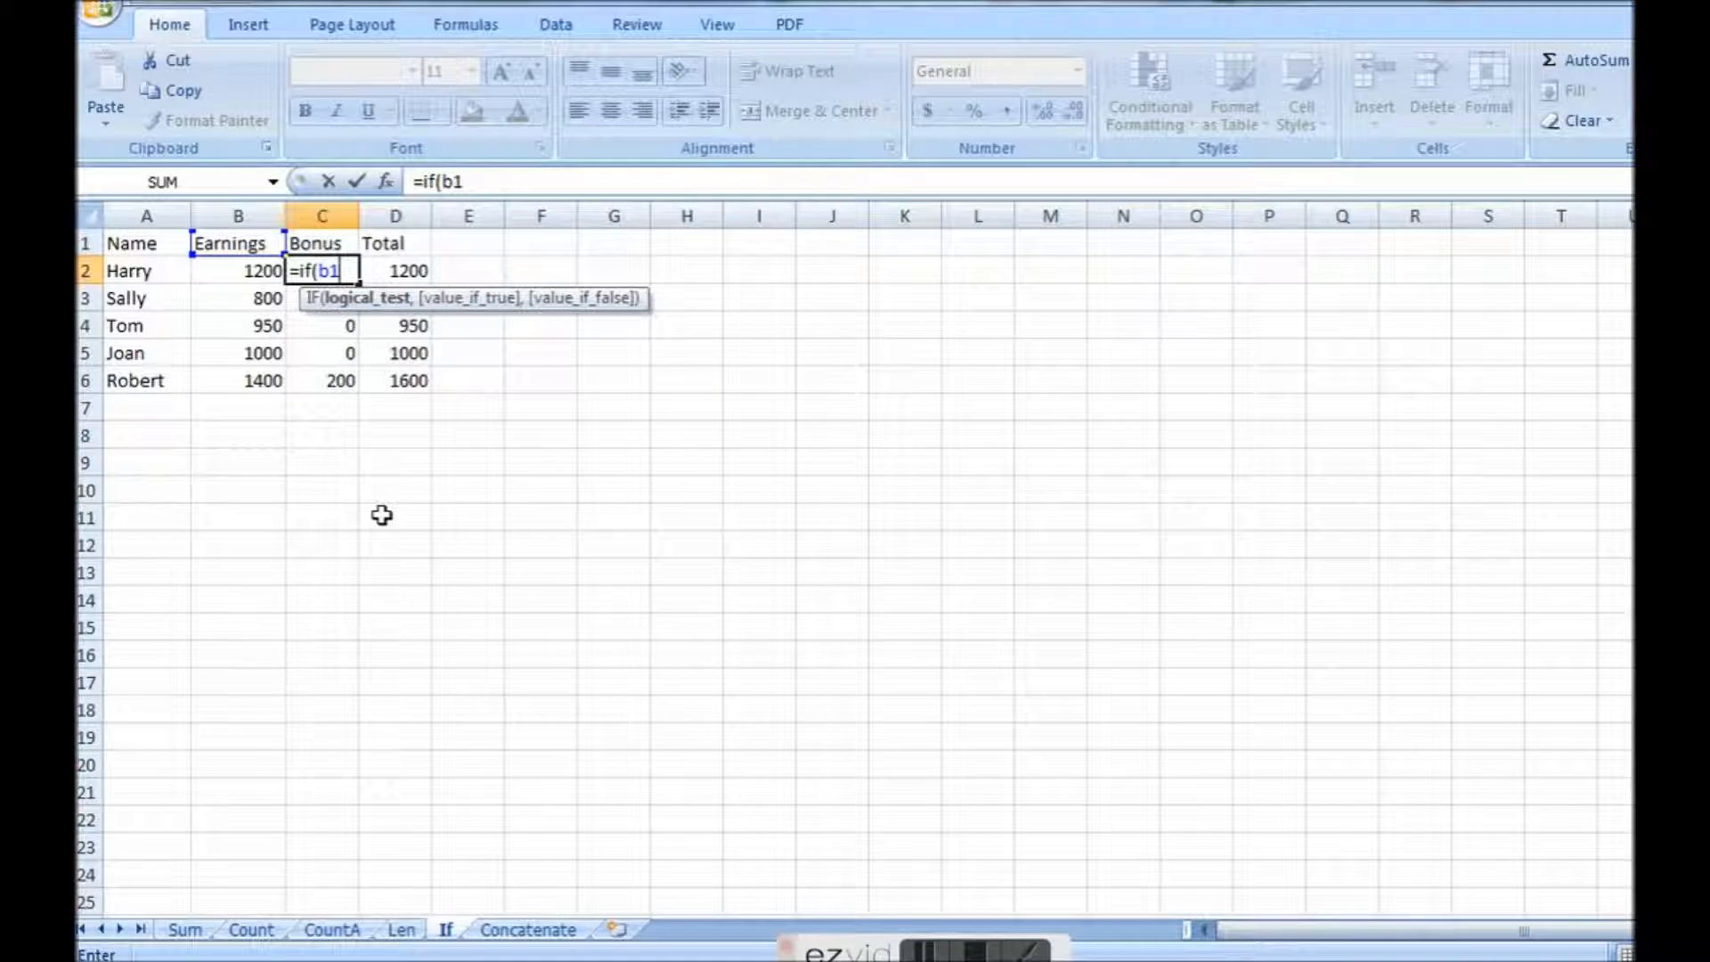
{"action": "key", "text": "BackSpace"}
{"action": "type", "text": "2>1000,"}
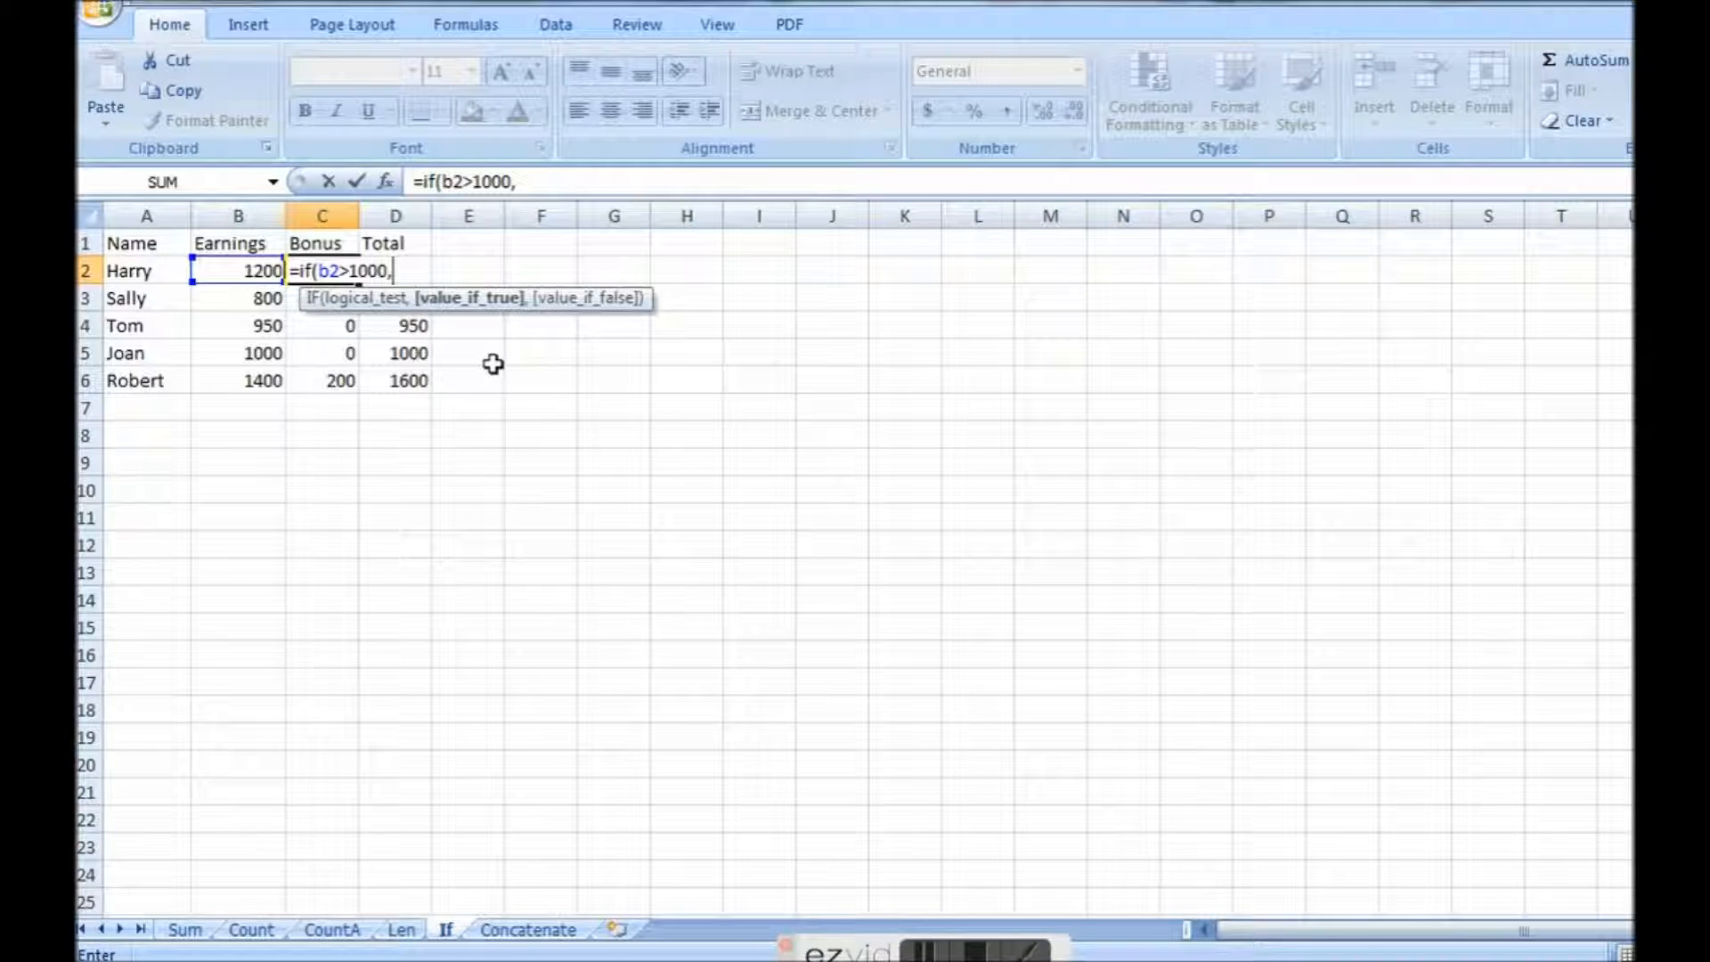
{"action": "type", "text": "200,"}
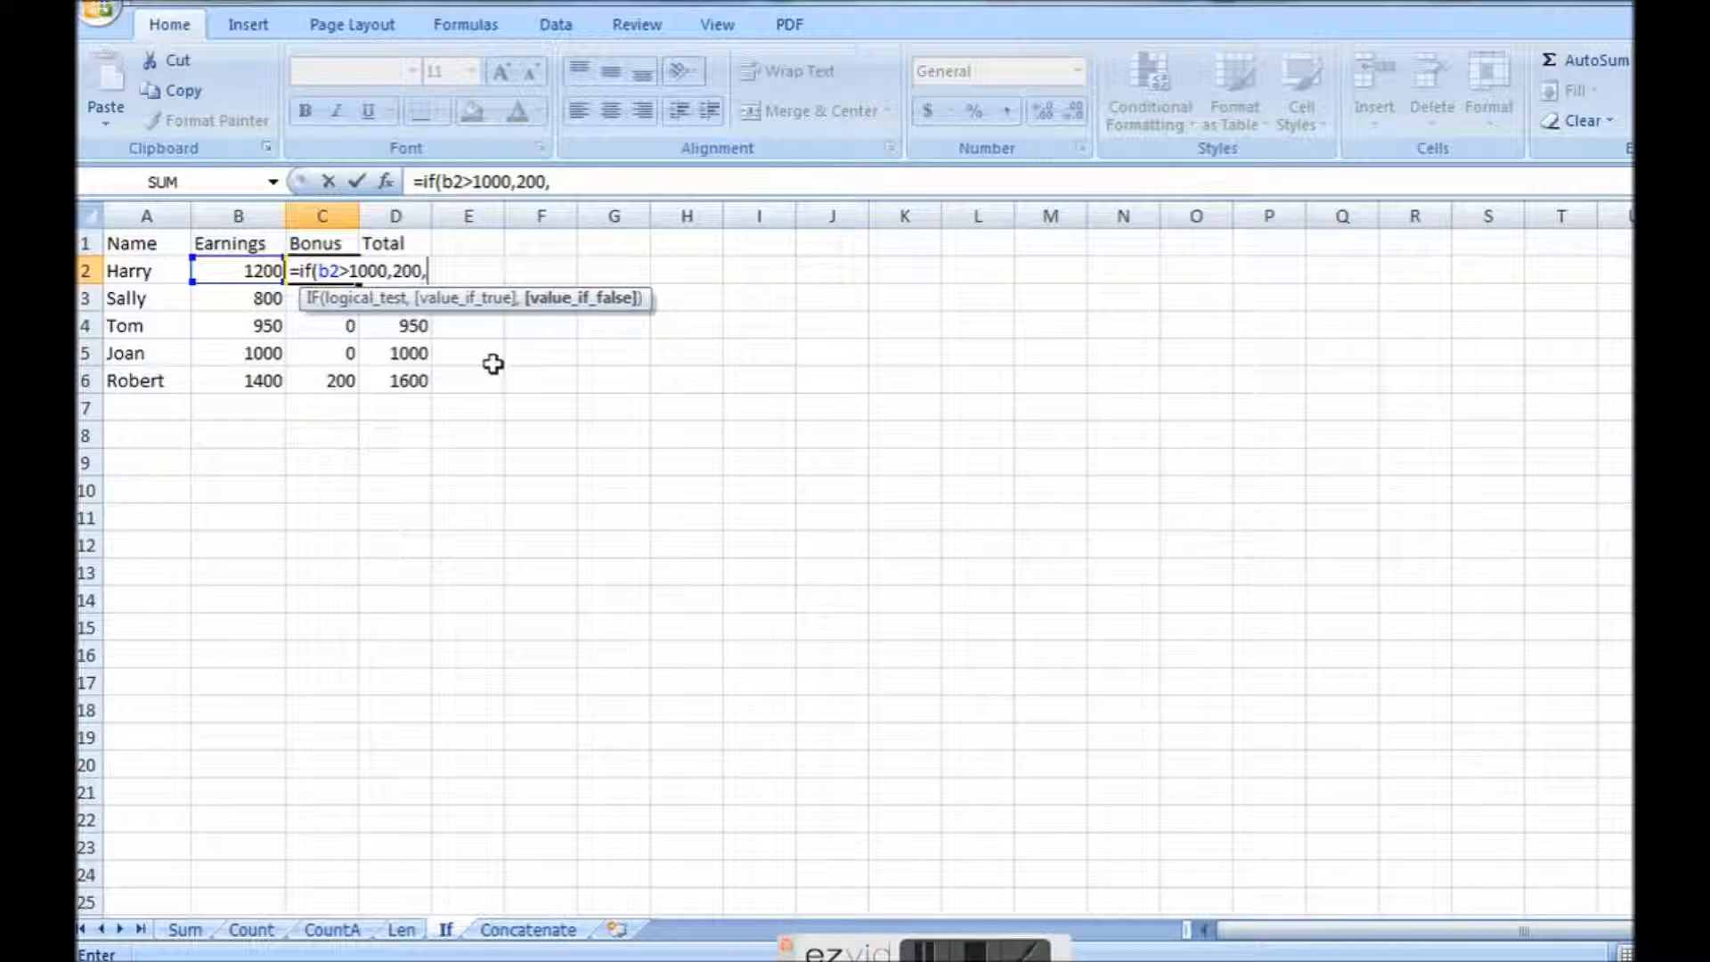
{"action": "type", "text": "0"}
{"action": "key", "text": "Return"}
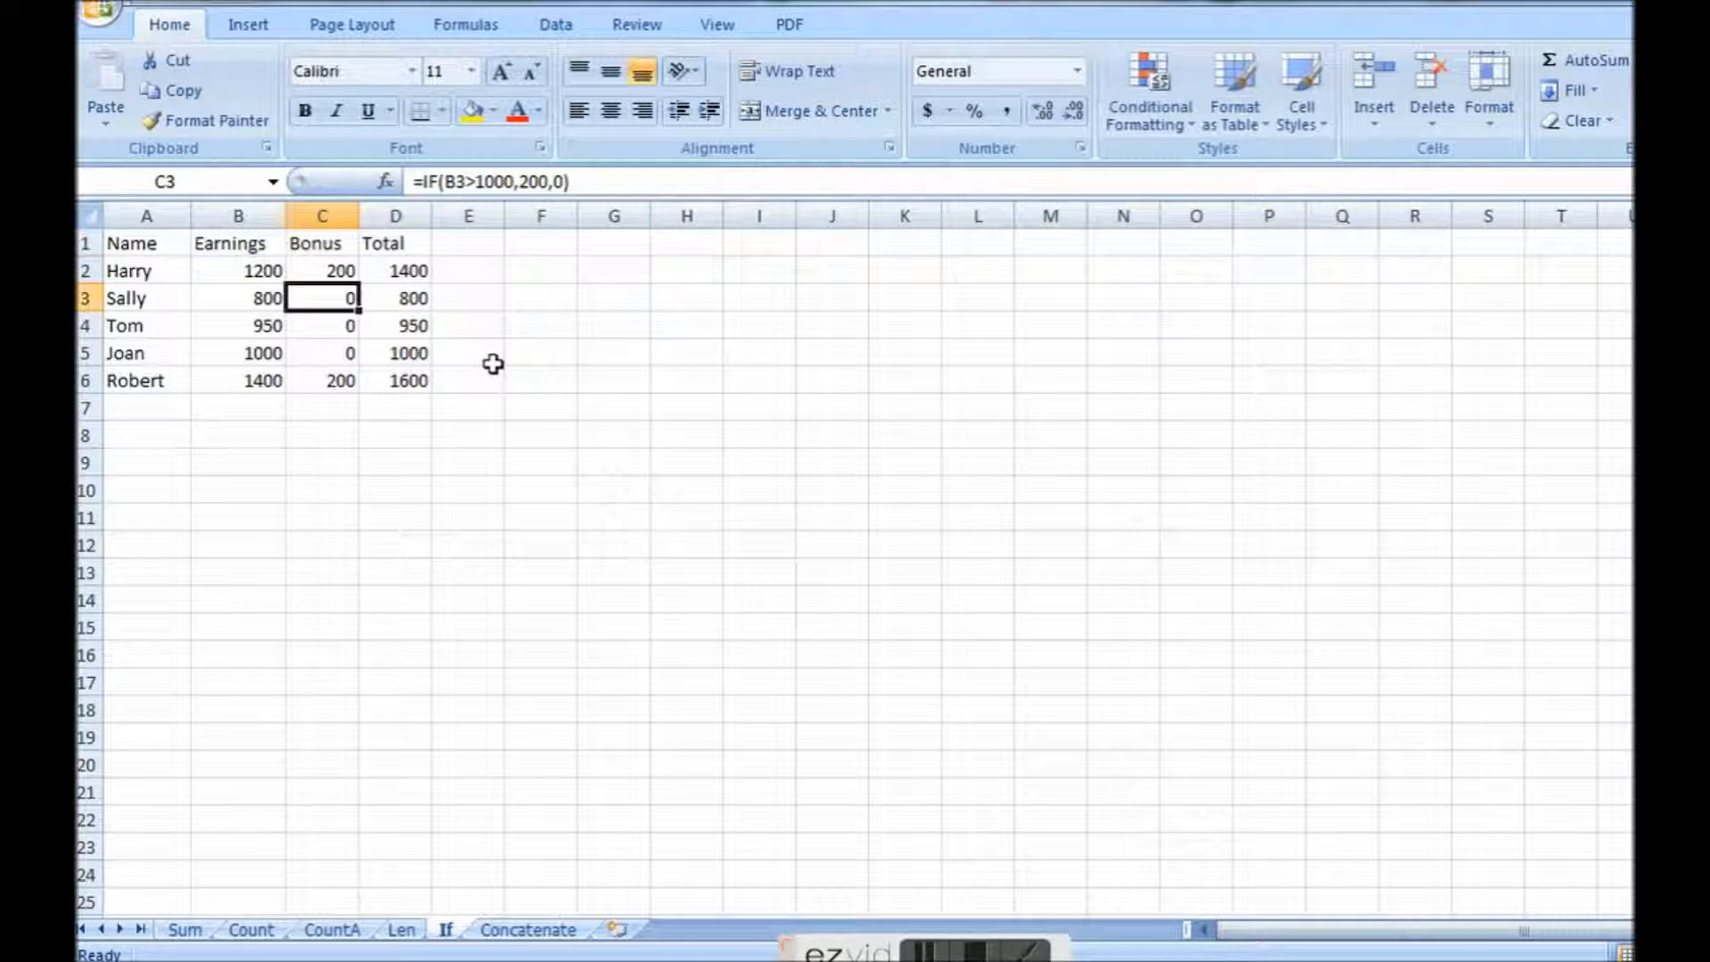
Check the bonus formula in C2 and delete the bonus formulas in C3 to C6.
{"action": "left_click", "coordinate": [308, 271]}
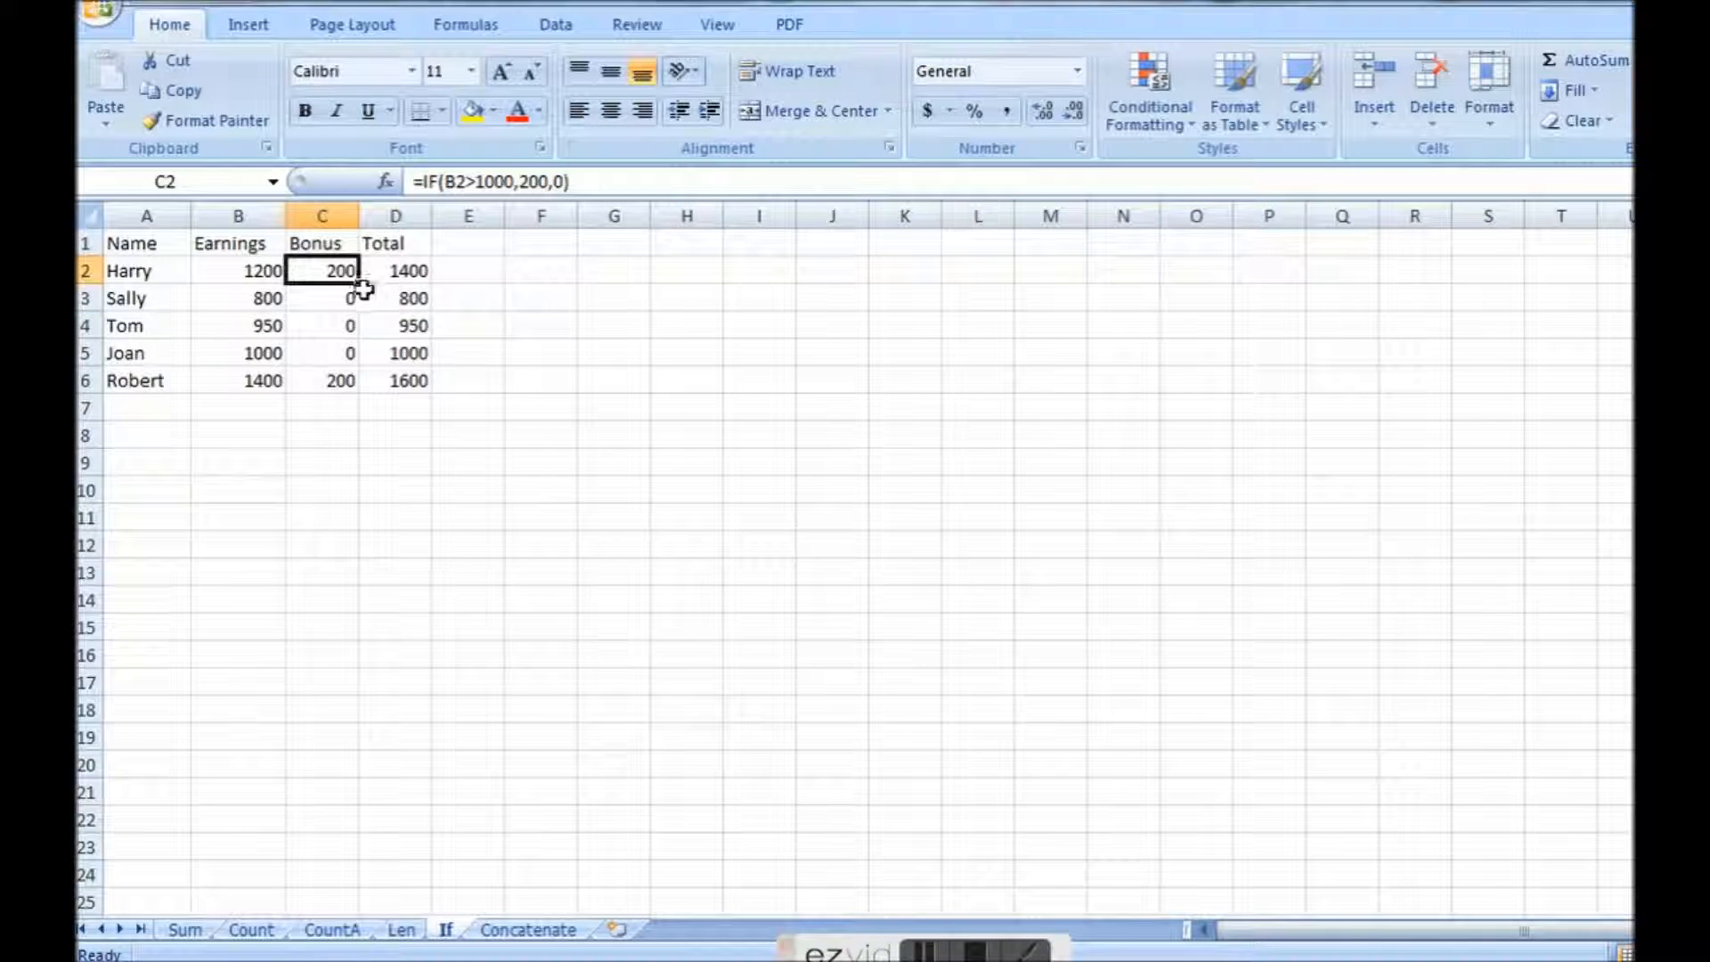
{"action": "left_click", "coordinate": [318, 300]}
{"action": "key", "text": "Delete"}
{"action": "left_click", "coordinate": [316, 327]}
{"action": "key", "text": "Delete"}
{"action": "left_click", "coordinate": [321, 354]}
{"action": "key", "text": "Delete"}
{"action": "left_click", "coordinate": [327, 377]}
{"action": "key", "text": "Delete"}
{"action": "key", "text": "Return"}
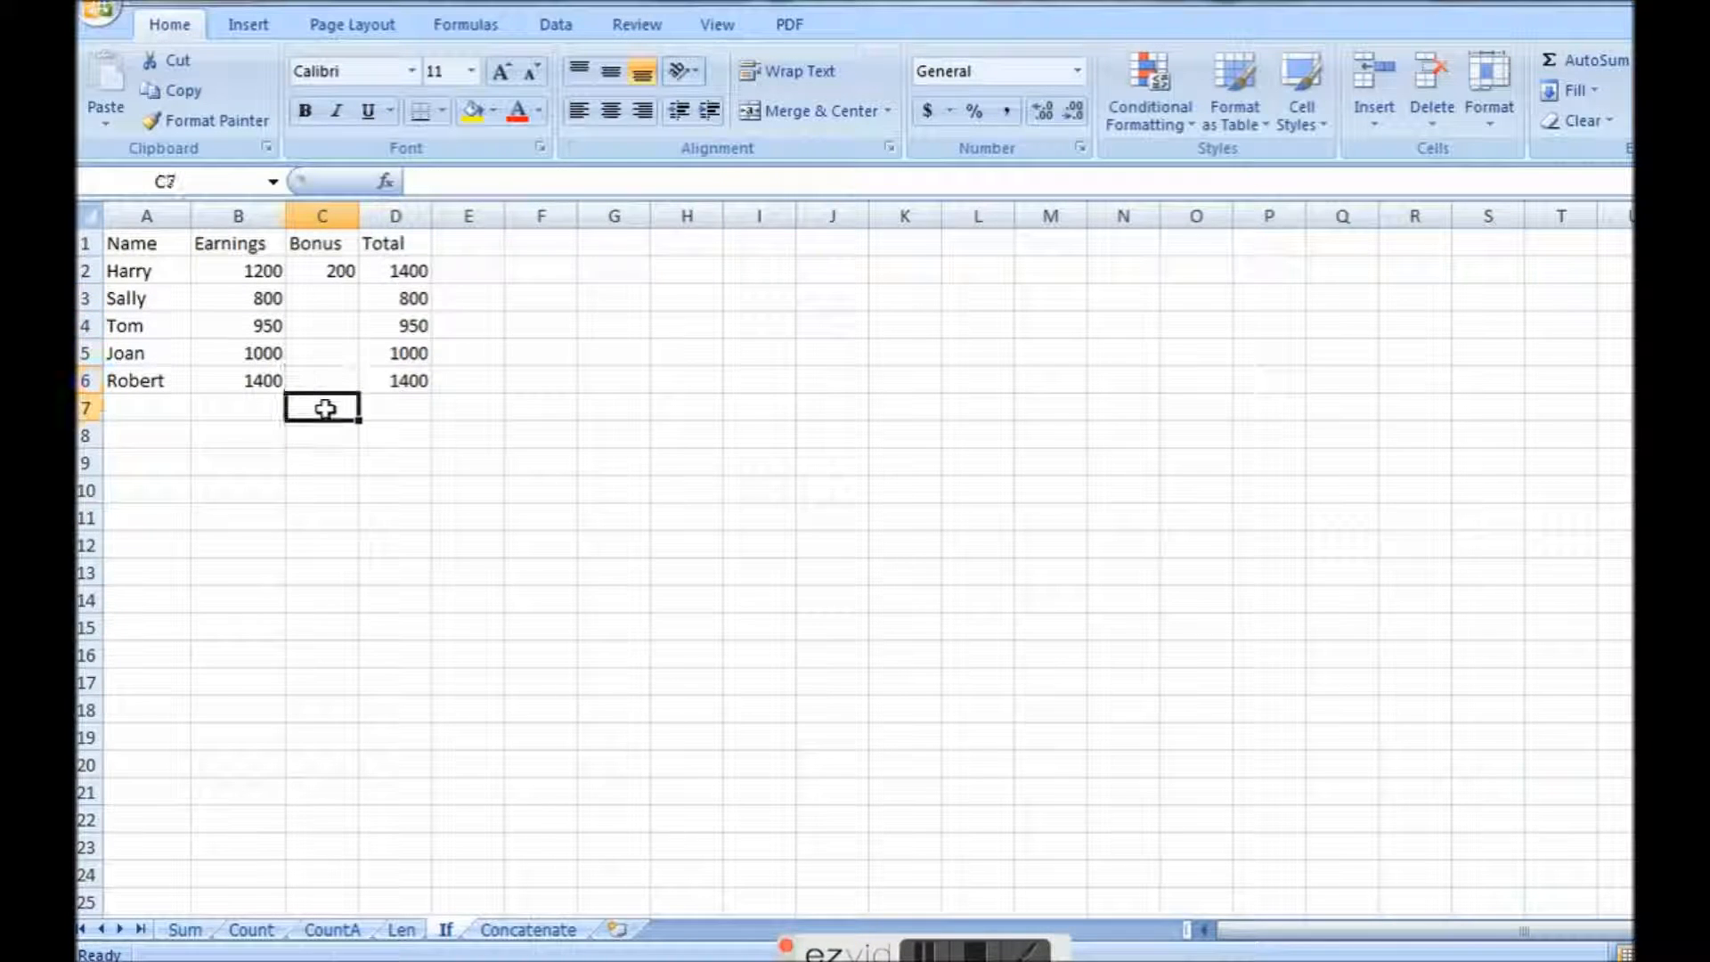
Fill the bonus formula from C2 down to C6 and check the adjusted cell references in C3 to C5.
{"action": "left_click", "coordinate": [339, 272]}
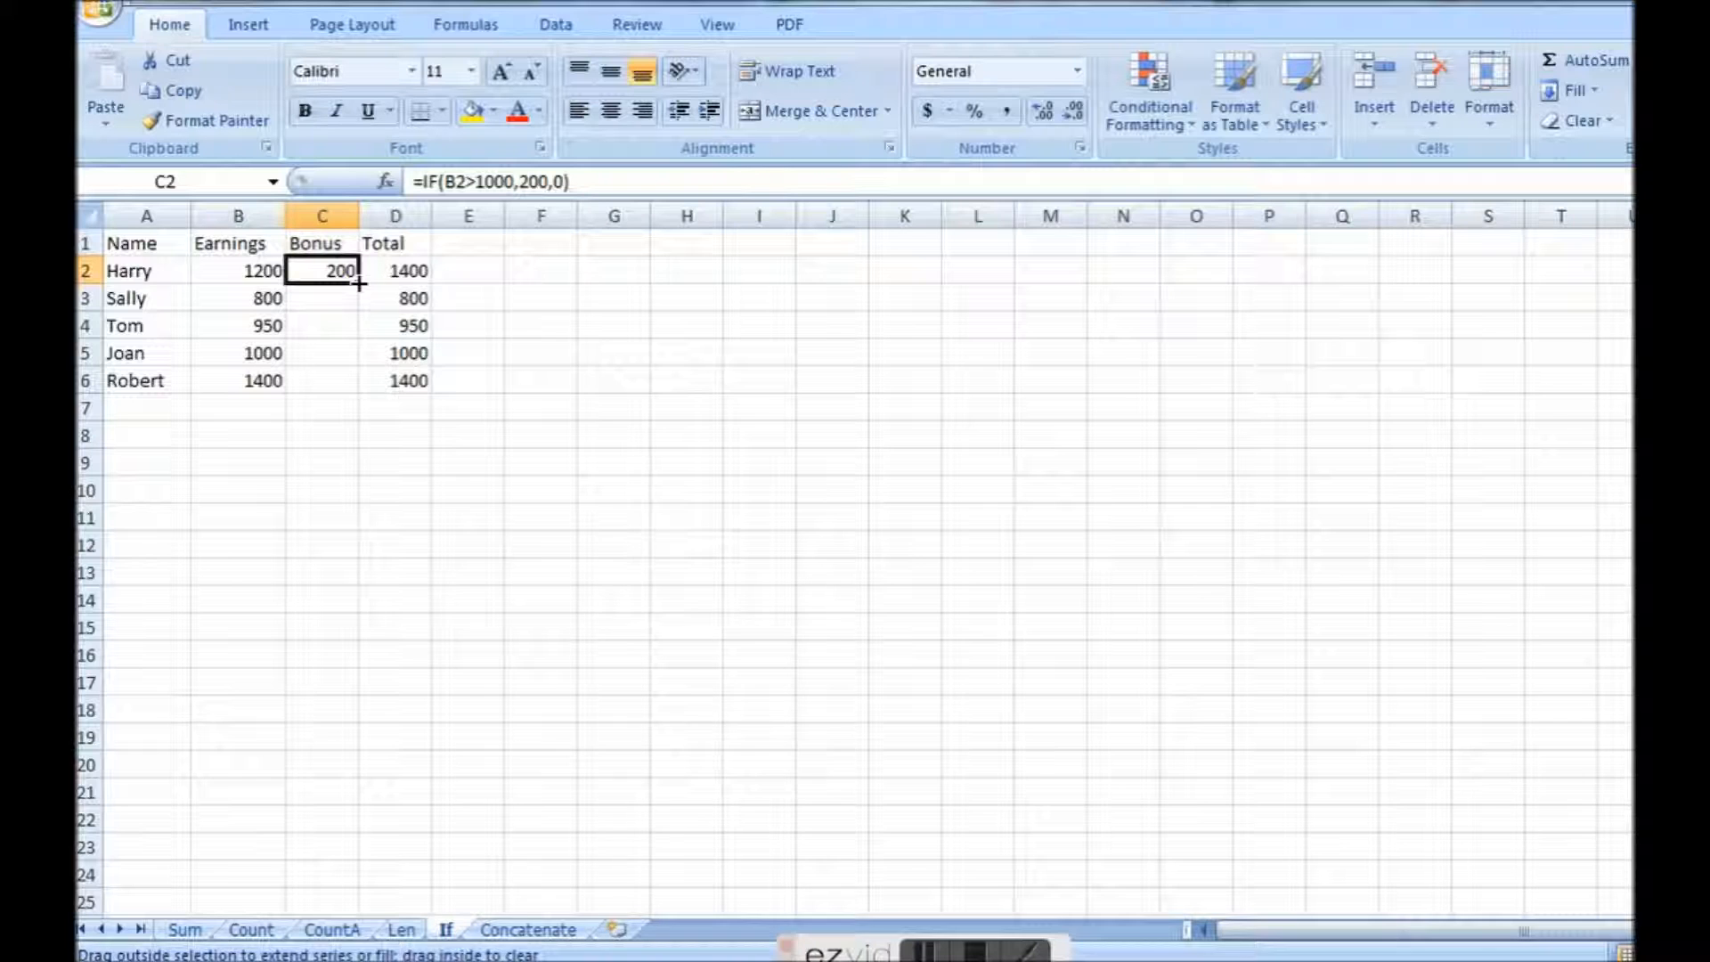
{"action": "left_click_drag", "start_coordinate": [363, 284], "coordinate": [349, 389]}
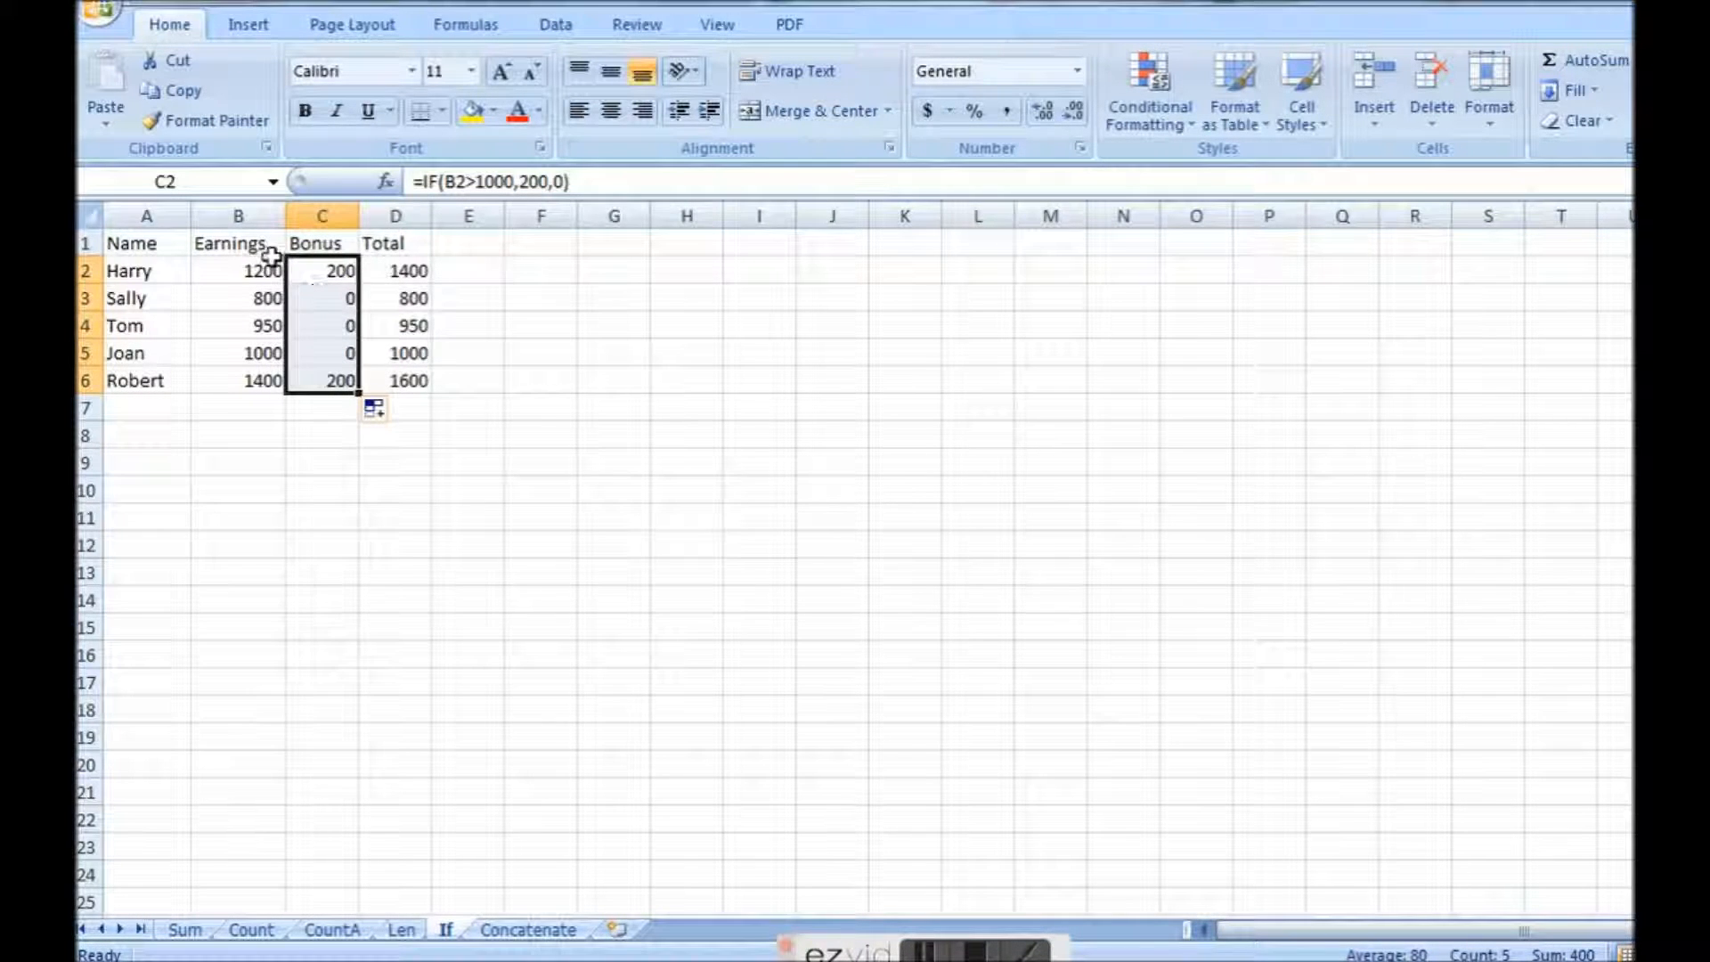
{"action": "left_click", "coordinate": [303, 300]}
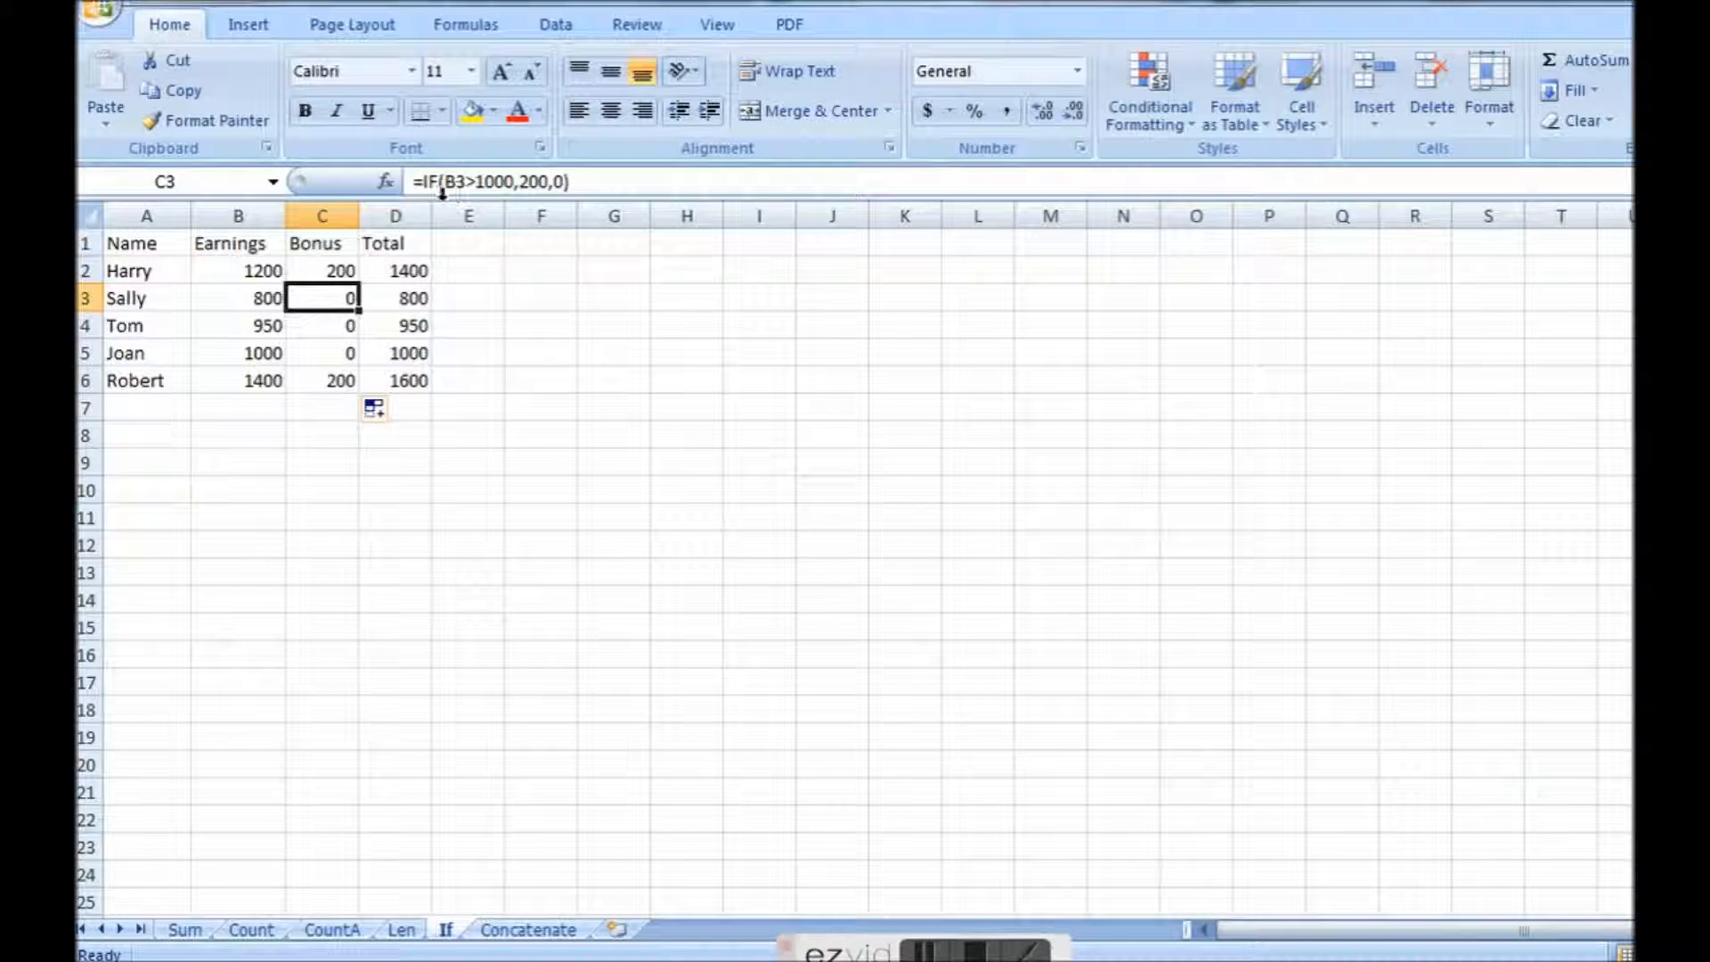
{"action": "left_click", "coordinate": [325, 326]}
{"action": "left_click", "coordinate": [347, 351]}
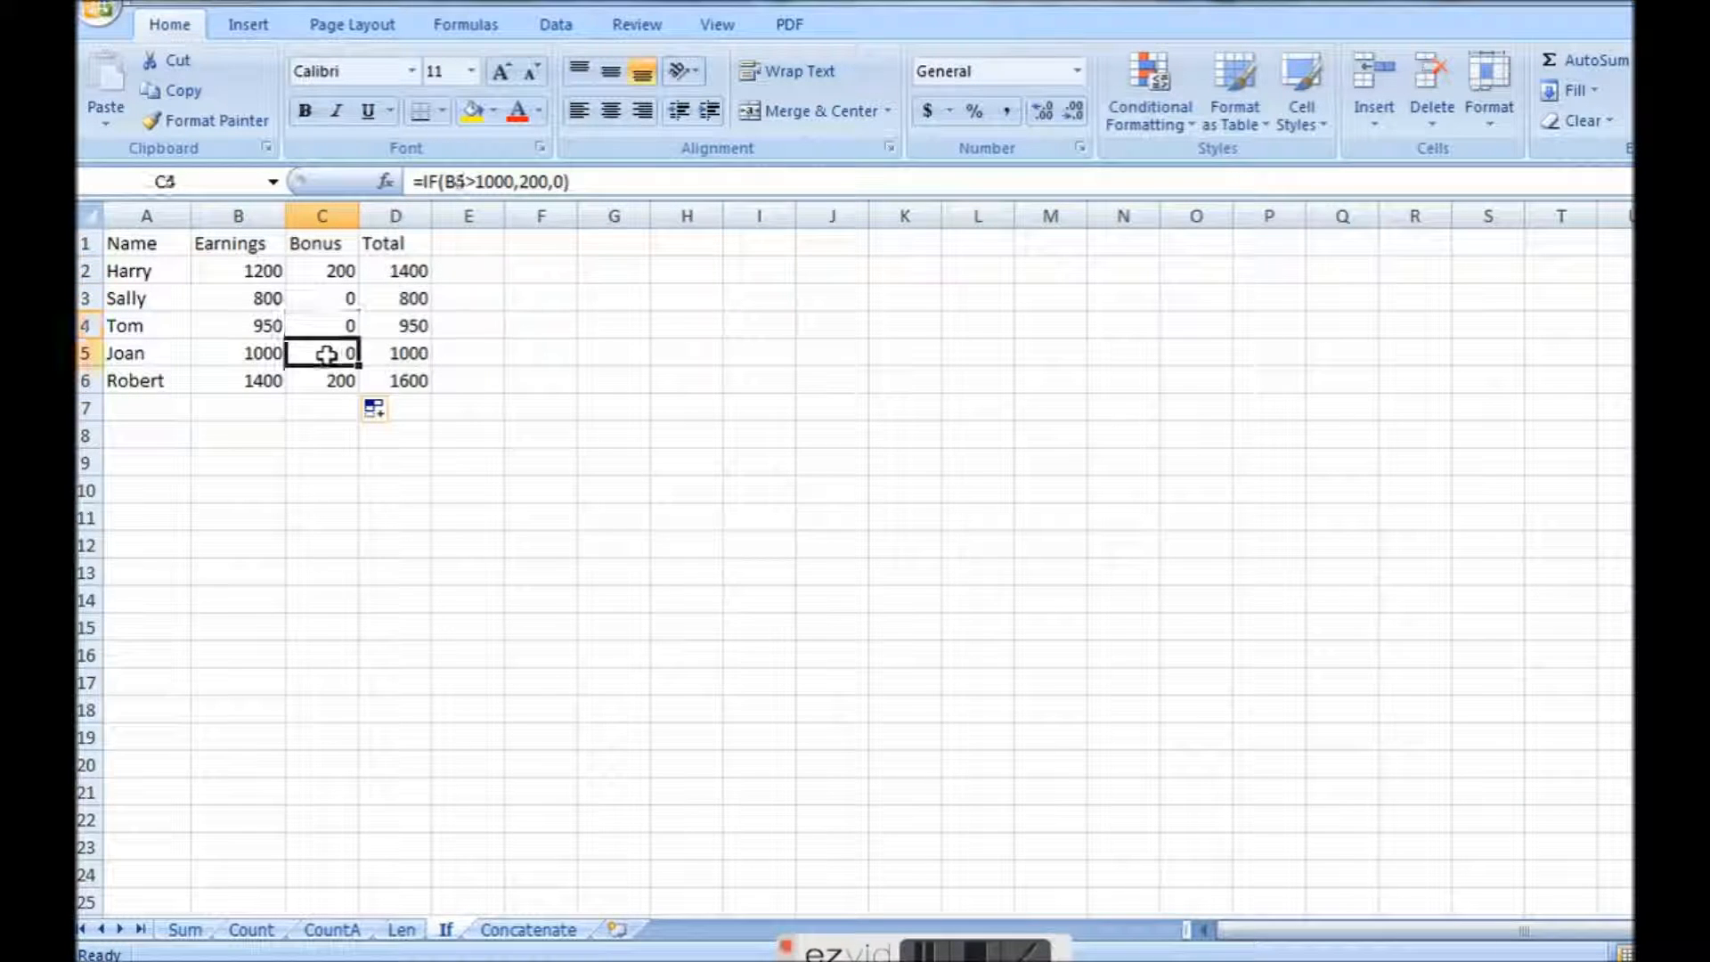
Check the bonus formula in C6 and the SUM formula behind the total in D2.
{"action": "left_click", "coordinate": [326, 381]}
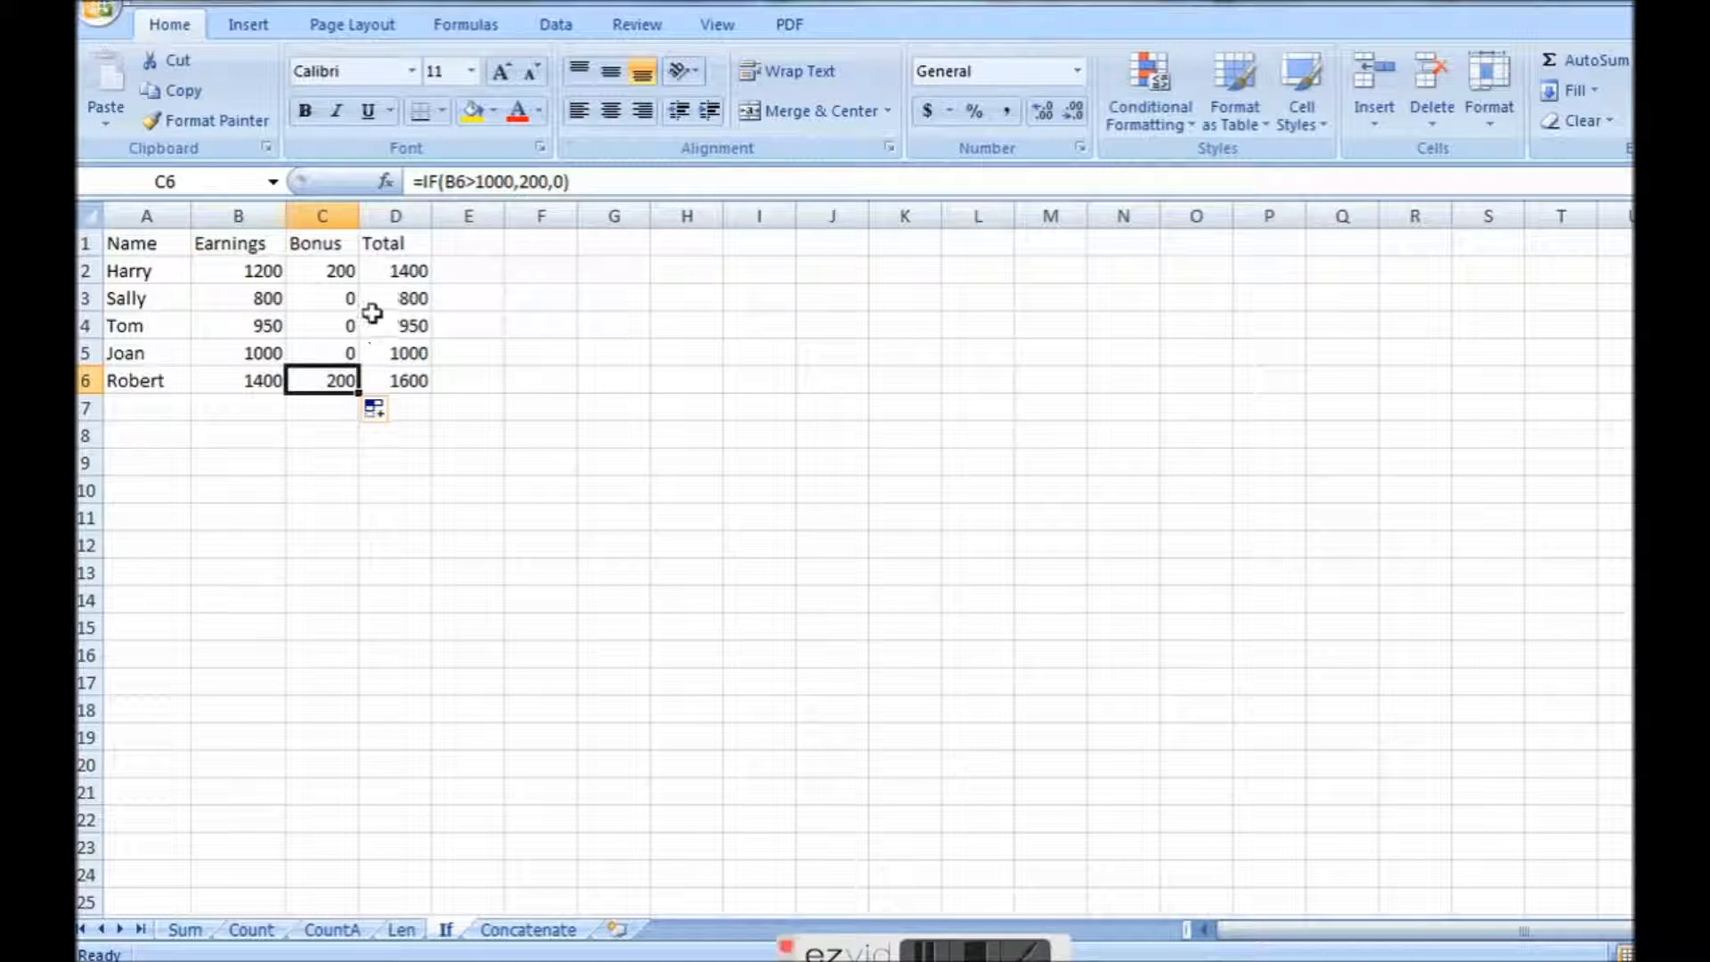
{"action": "left_click", "coordinate": [411, 271]}
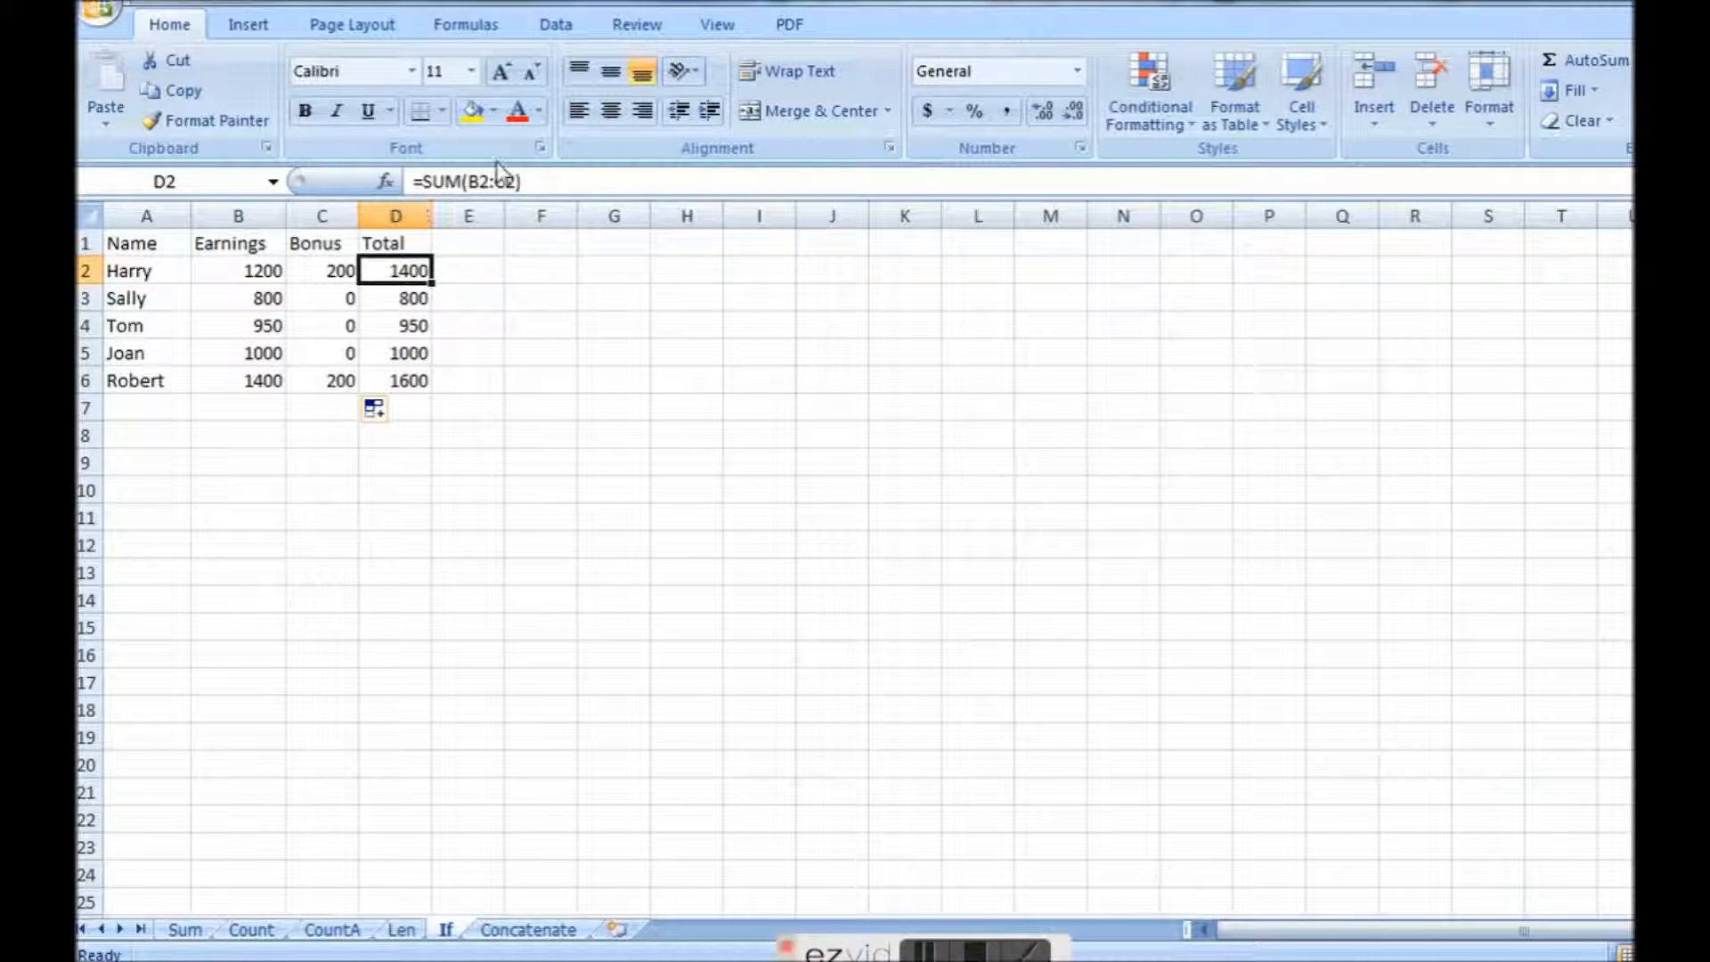
{"action": "left_click", "coordinate": [477, 182]}
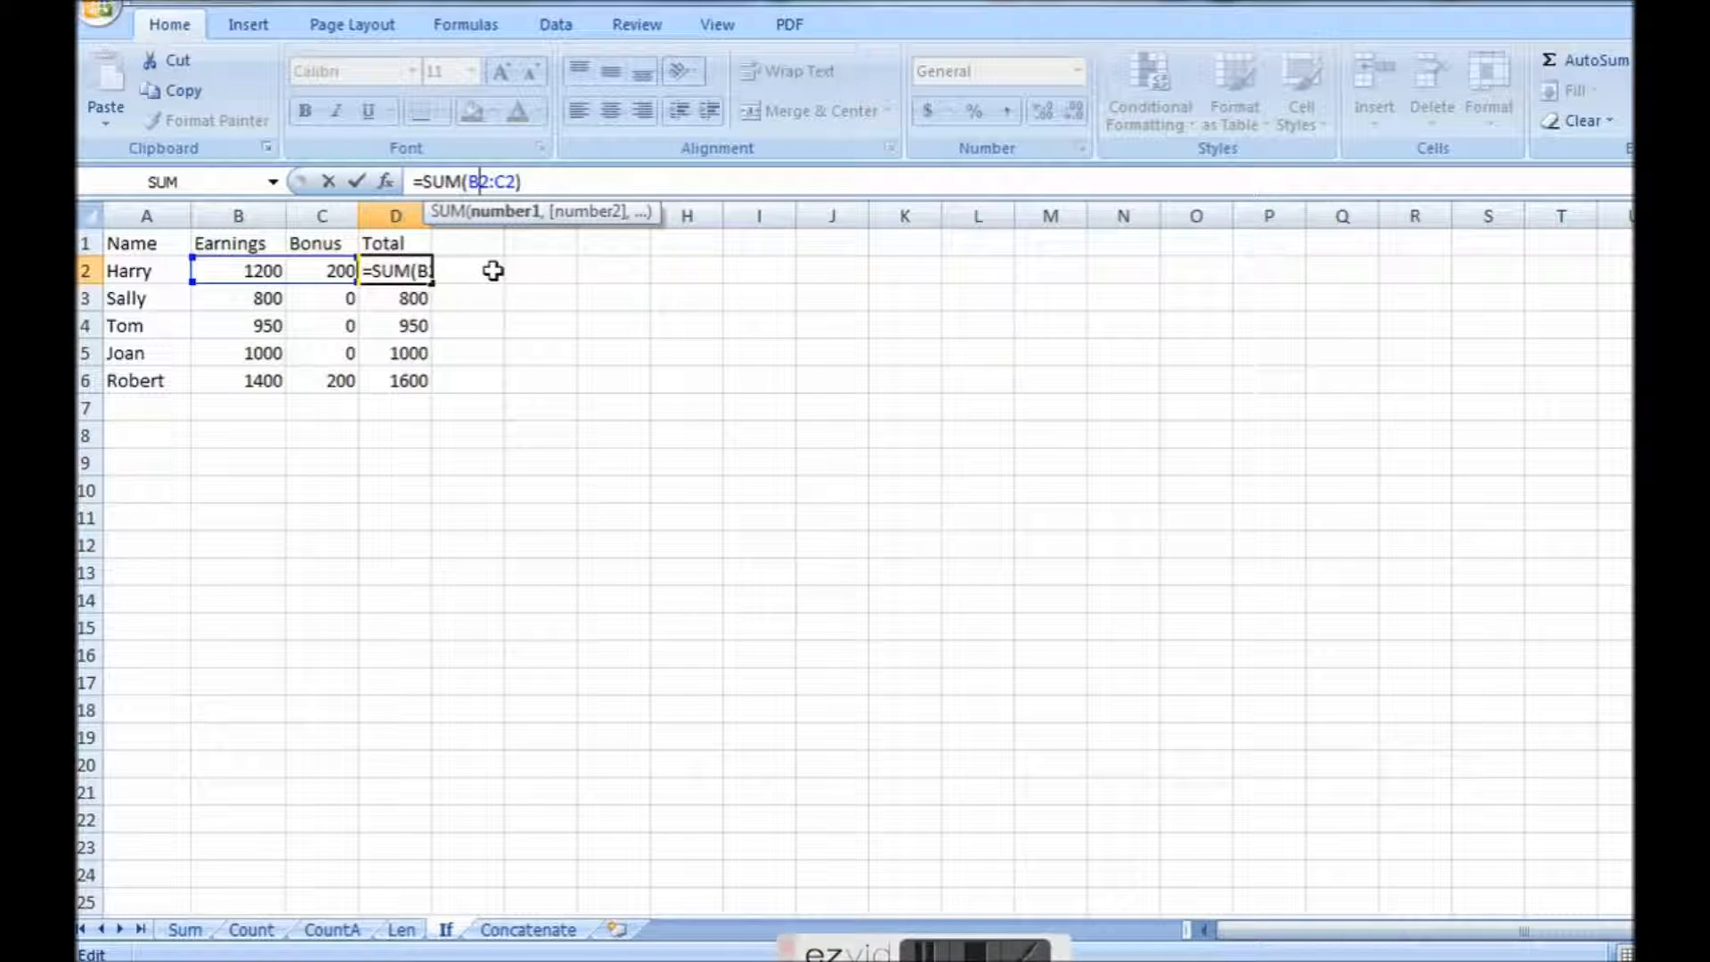
{"action": "key", "text": "ctrl+Return"}
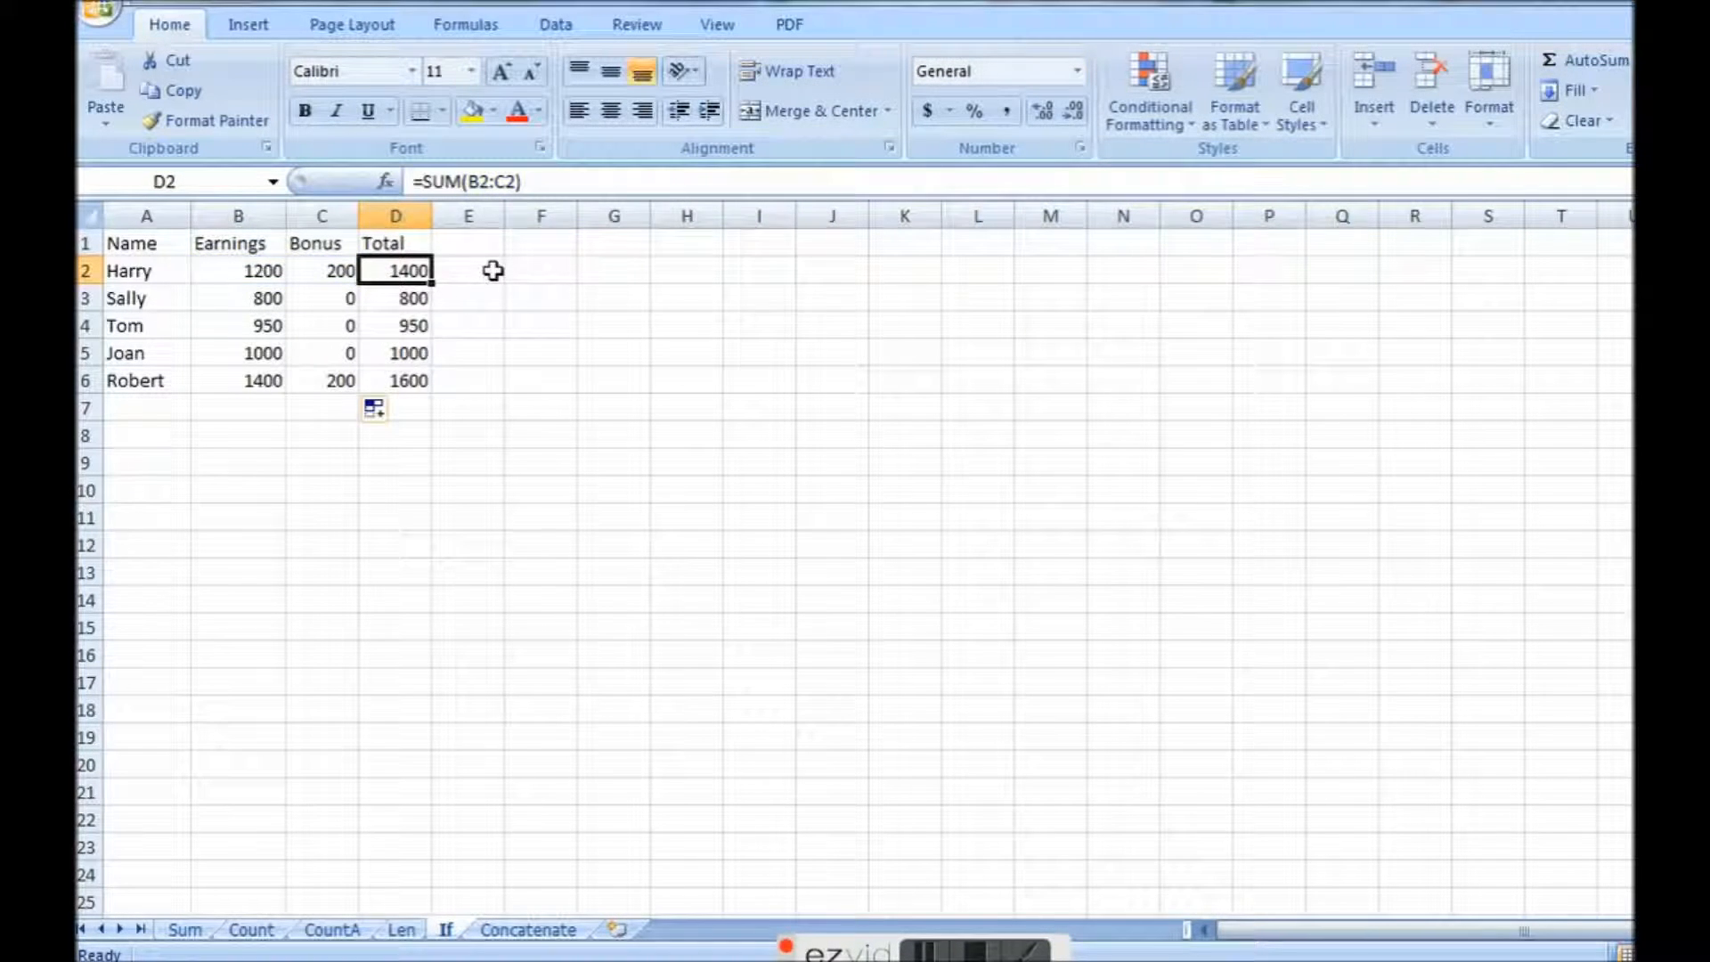
Change the earnings threshold in the C5 bonus formula to 999, making it =IF(B5>999,200,0).
{"action": "left_click", "coordinate": [349, 353]}
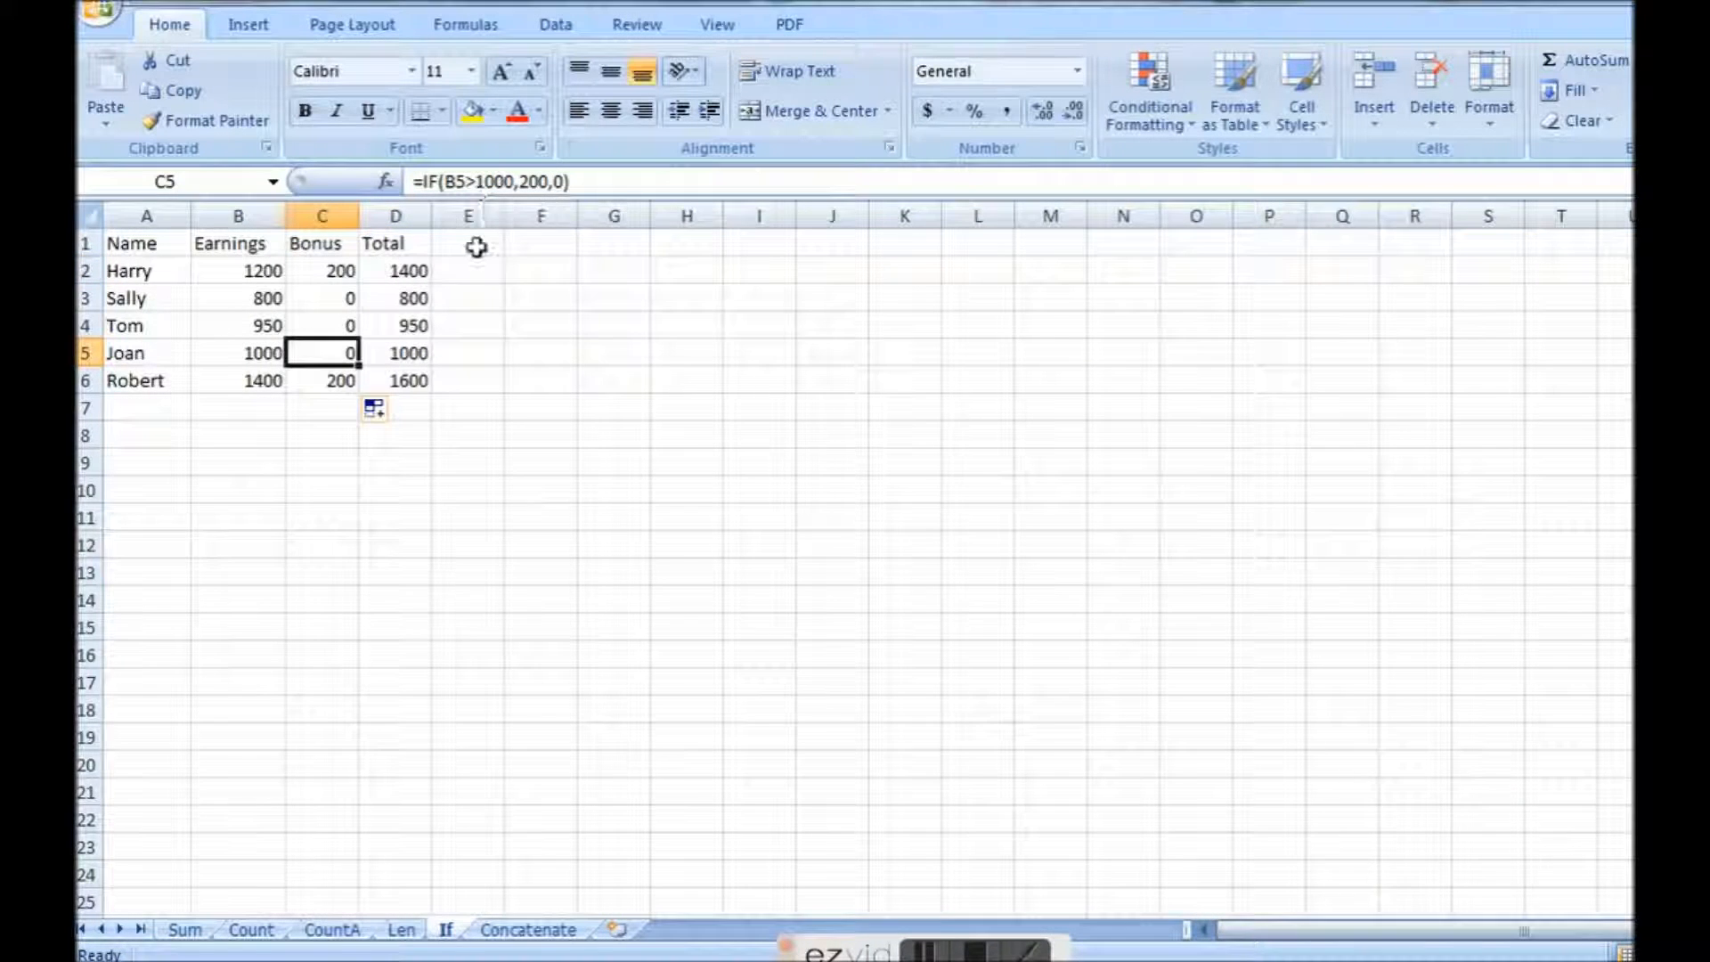
{"action": "left_click", "coordinate": [476, 182]}
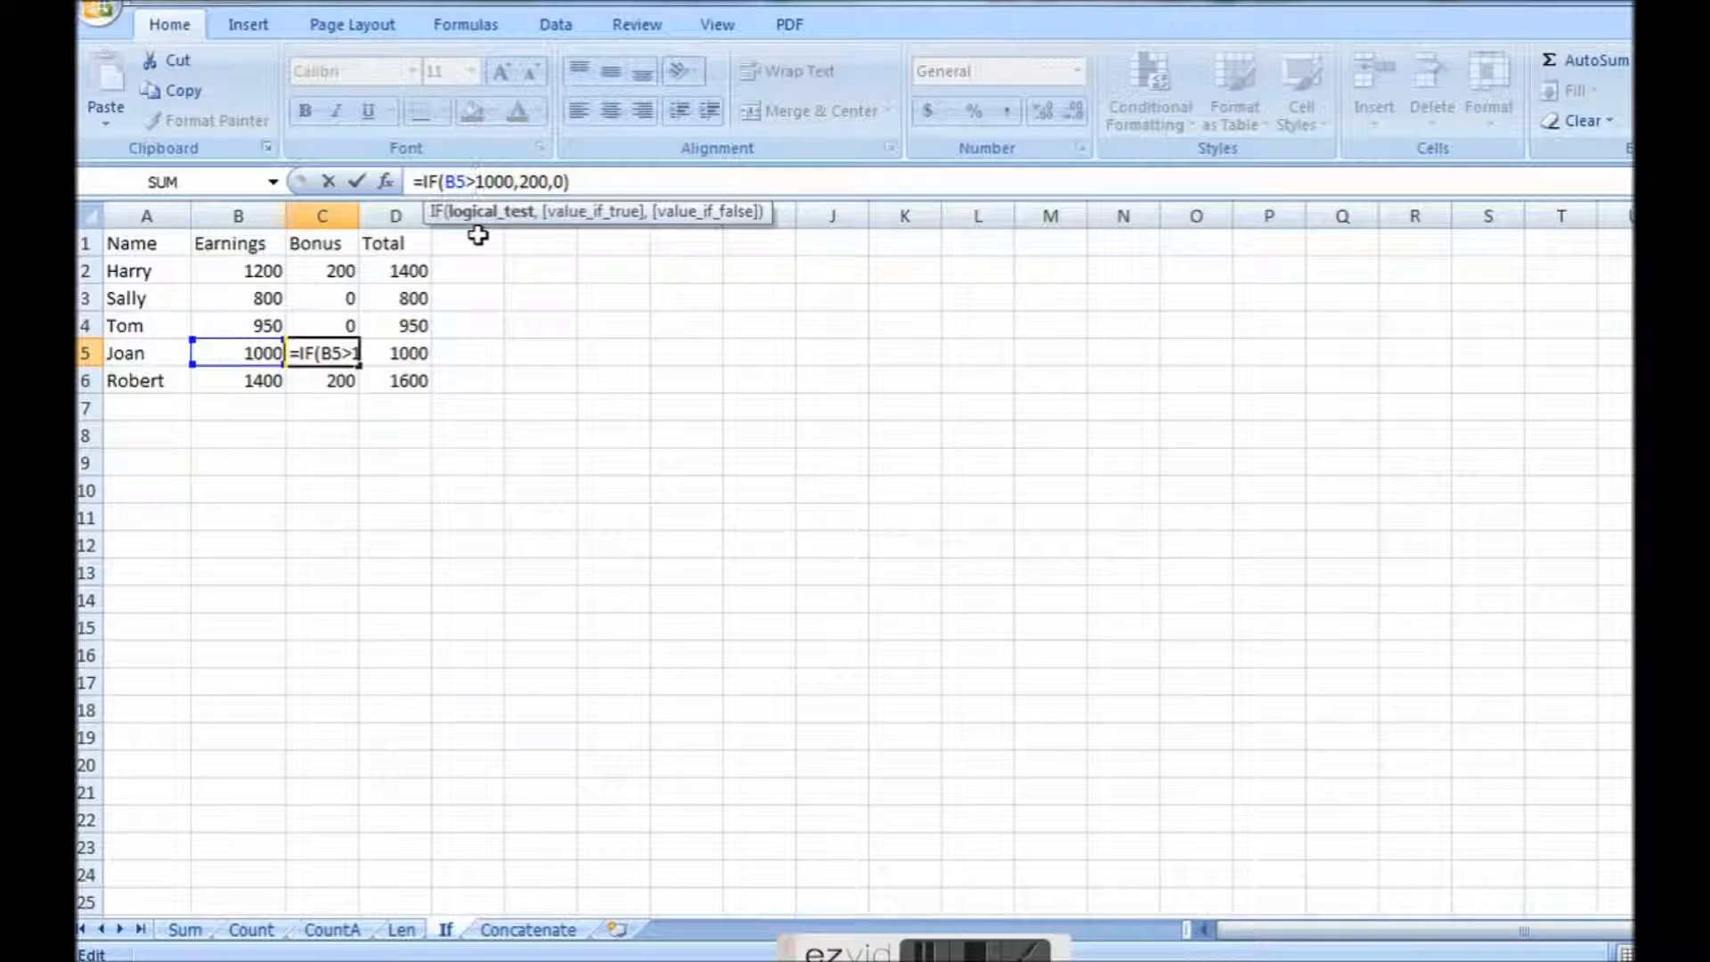
{"action": "key", "text": "Delete"}
{"action": "key", "text": "Delete"}
{"action": "key", "text": "Delete"}
{"action": "key", "text": "Delete"}
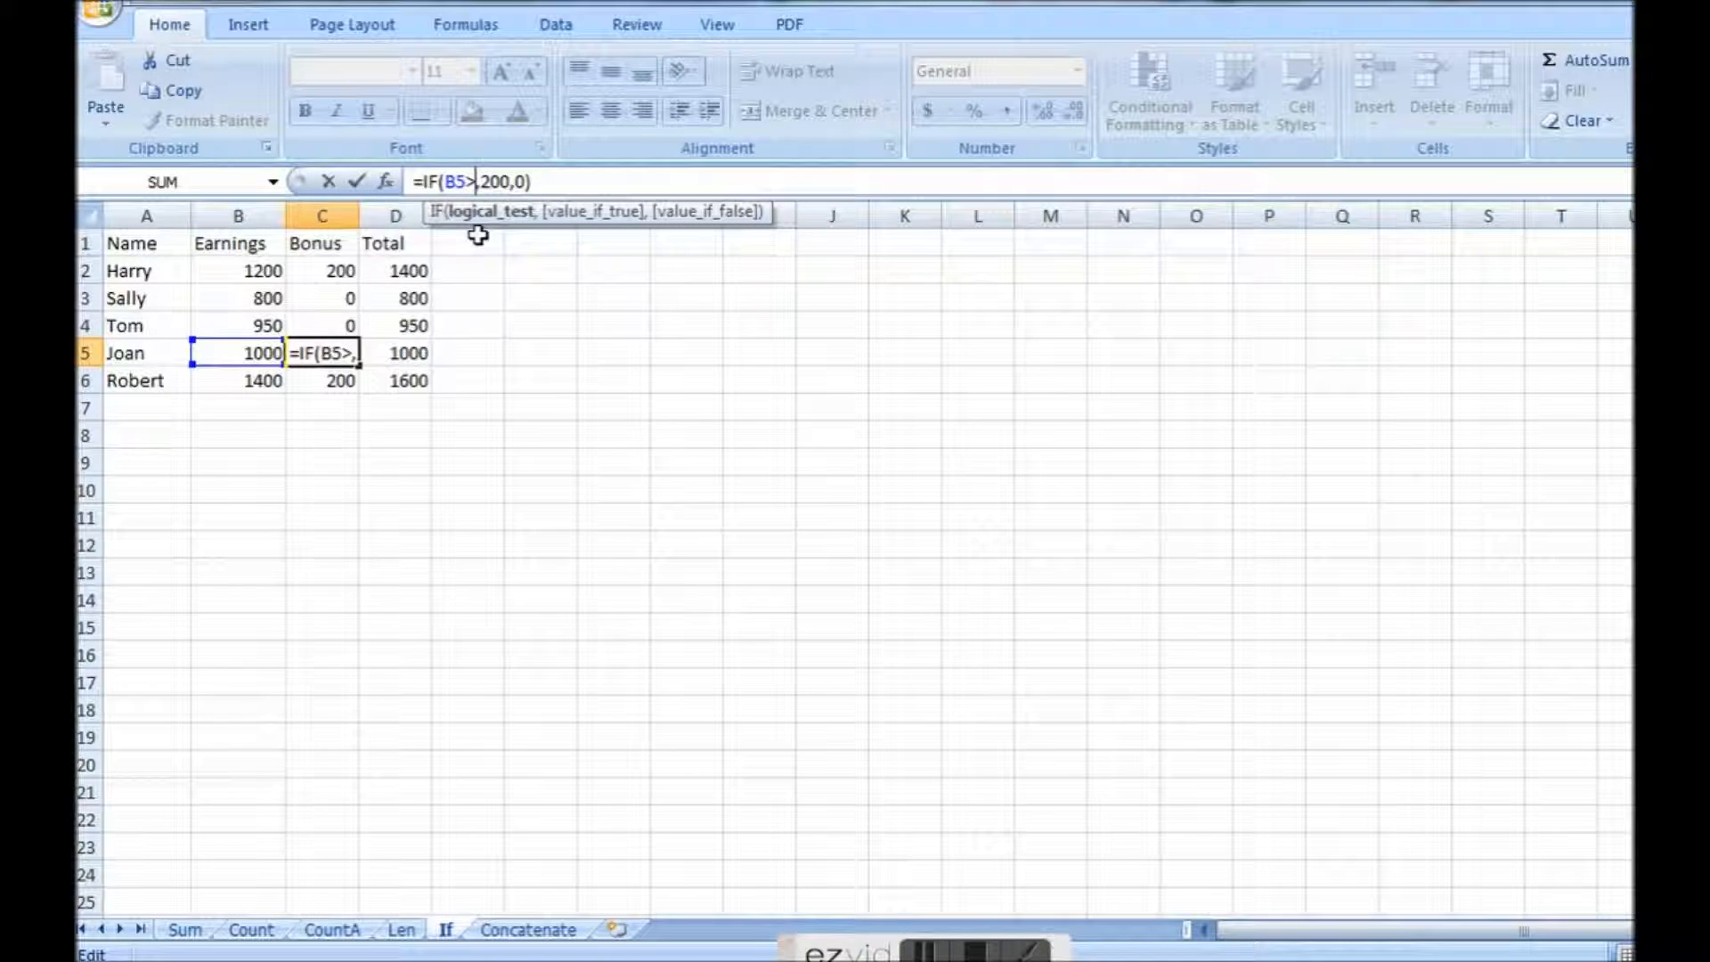
{"action": "type", "text": "999"}
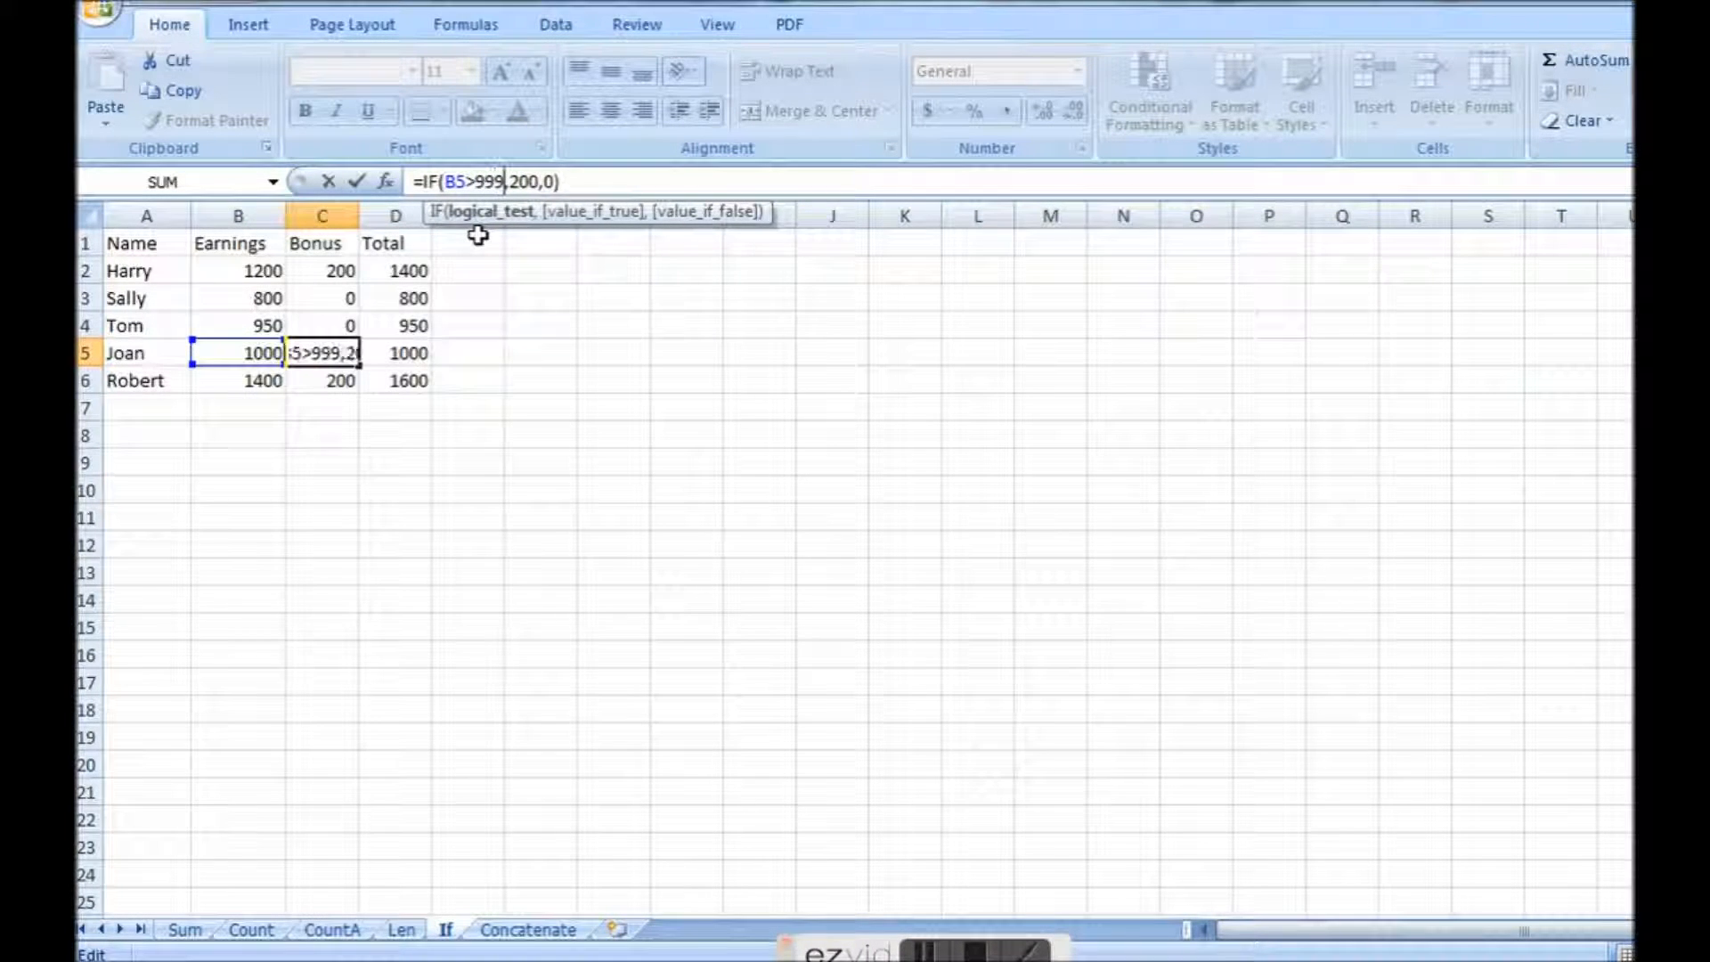
{"action": "key", "text": "Return"}
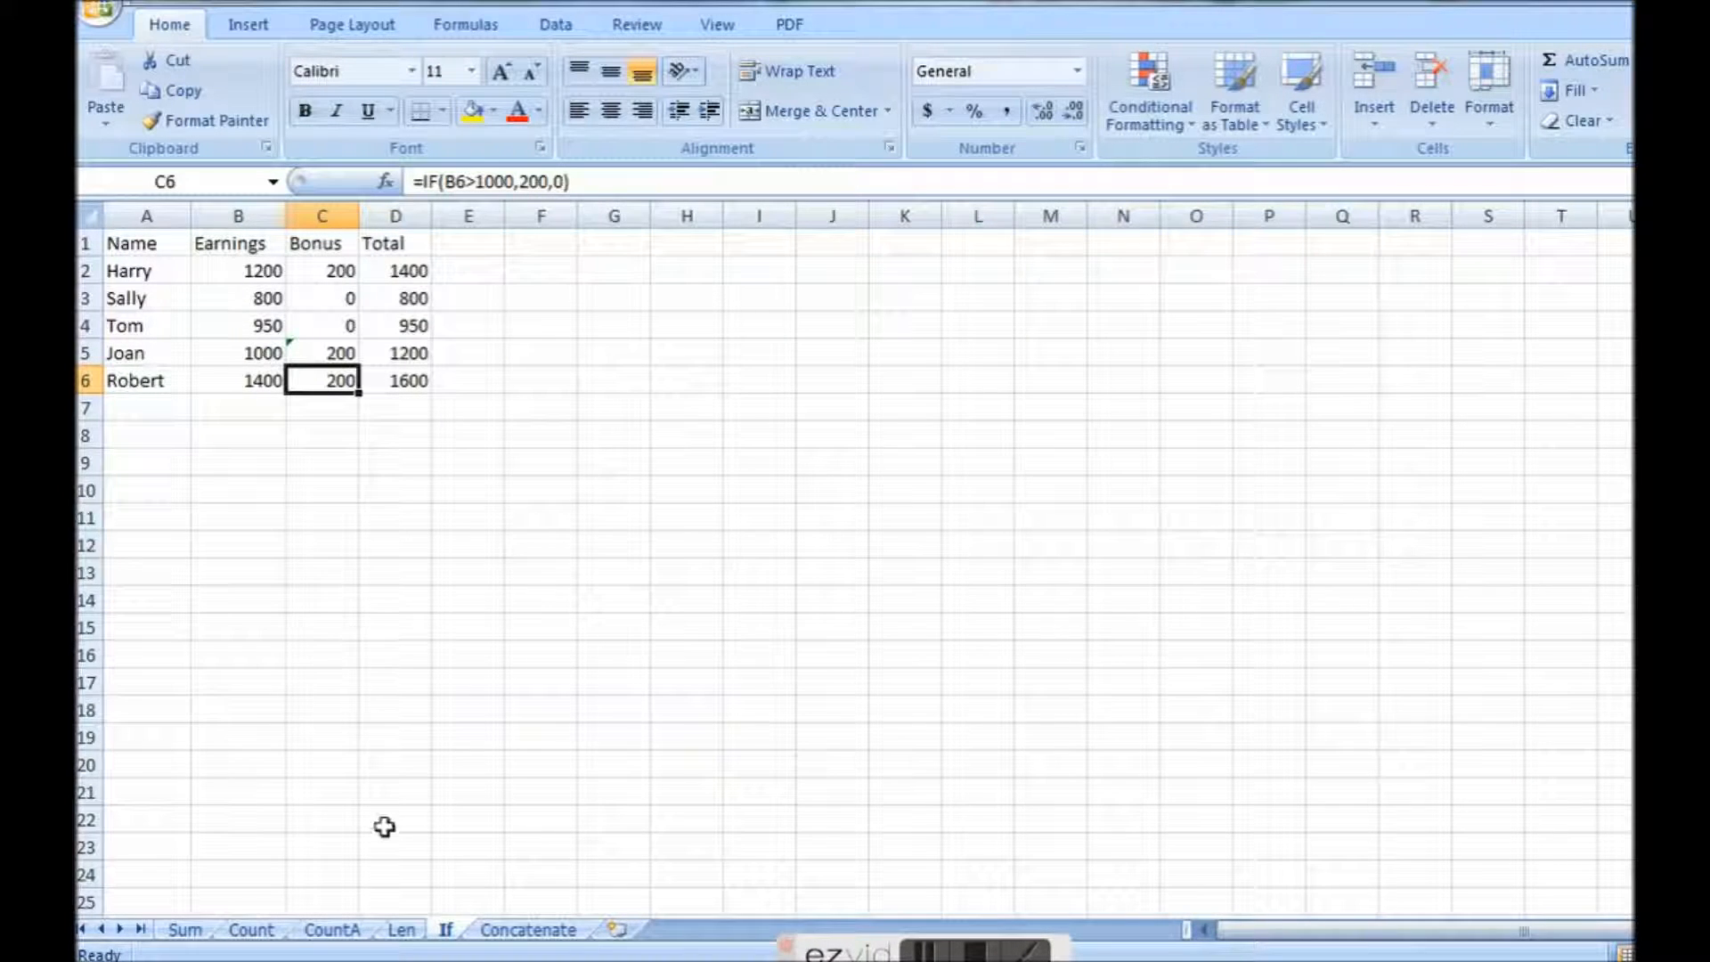
Open the Concatenate sheet and examine the first names in column F and the last names in column G.
{"action": "left_click", "coordinate": [521, 930]}
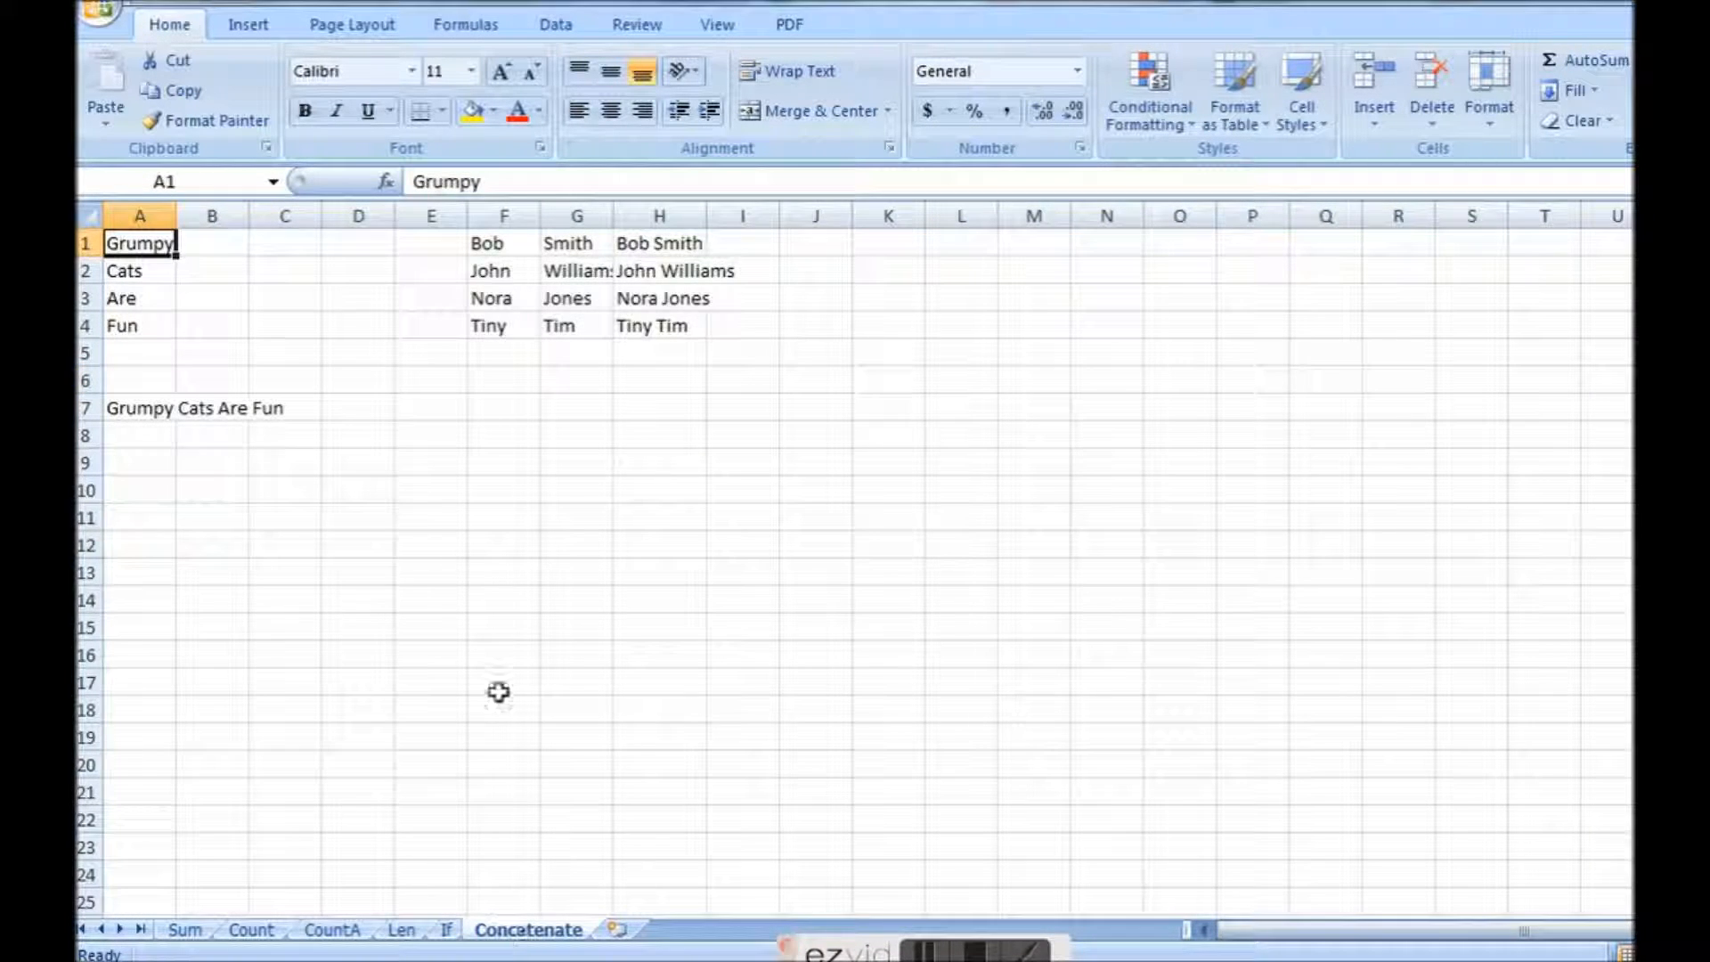
{"action": "left_click", "coordinate": [510, 246]}
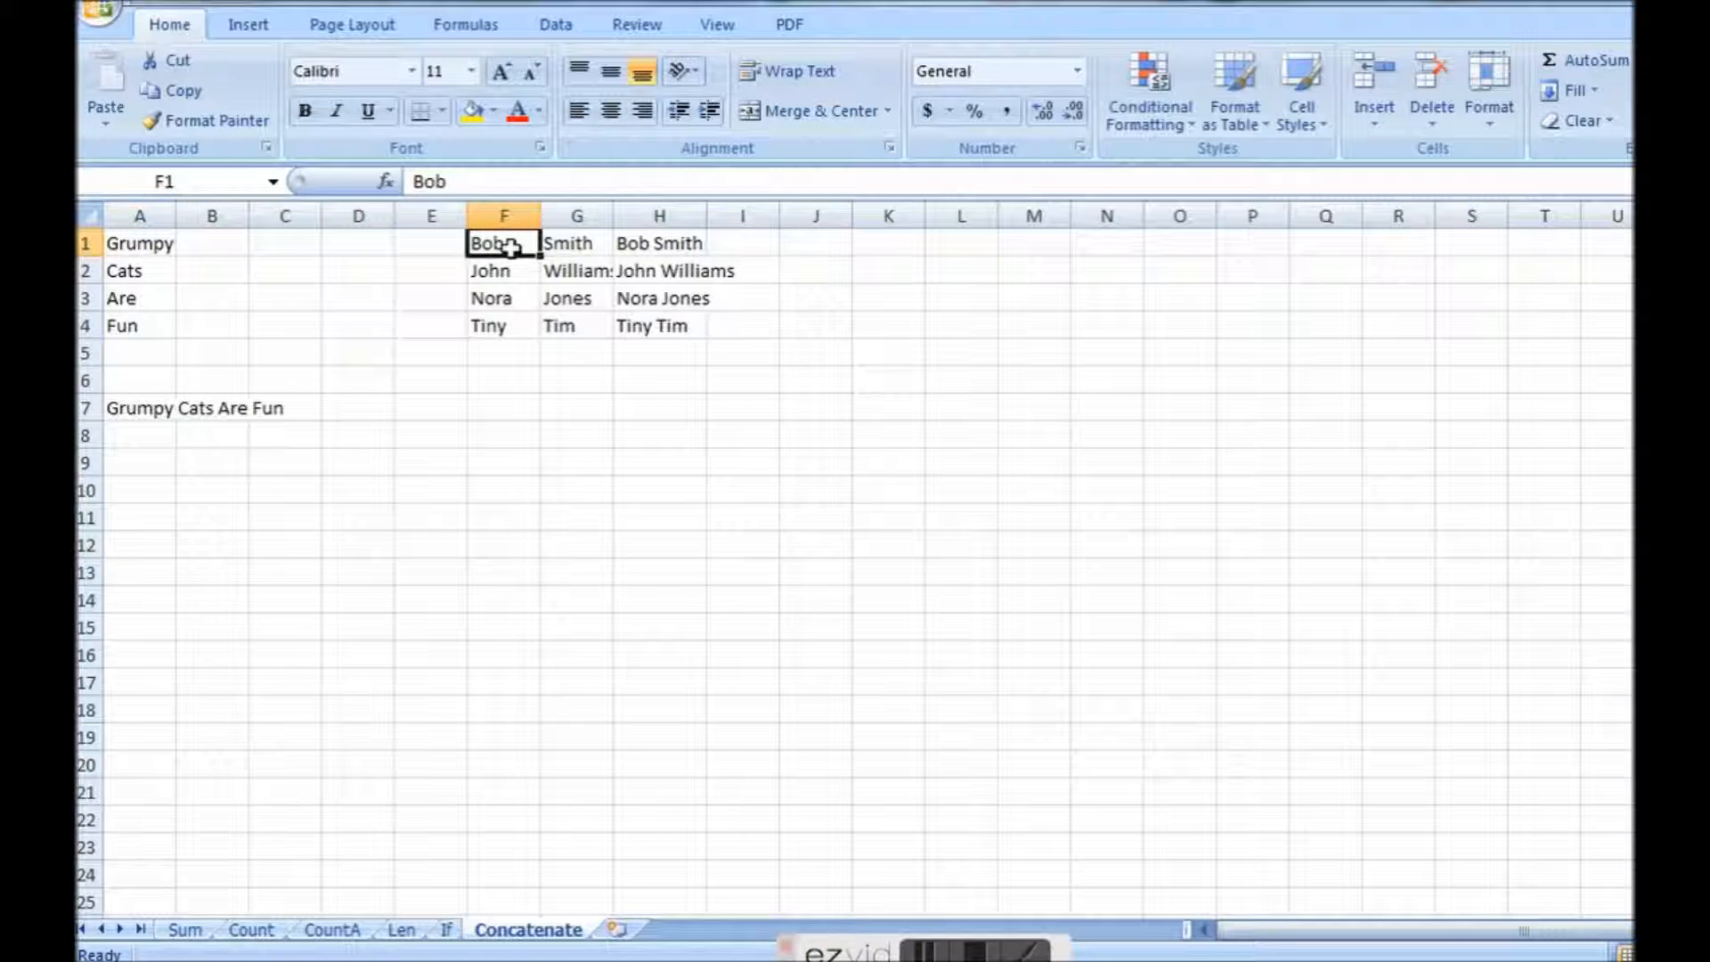
{"action": "left_click", "coordinate": [504, 216]}
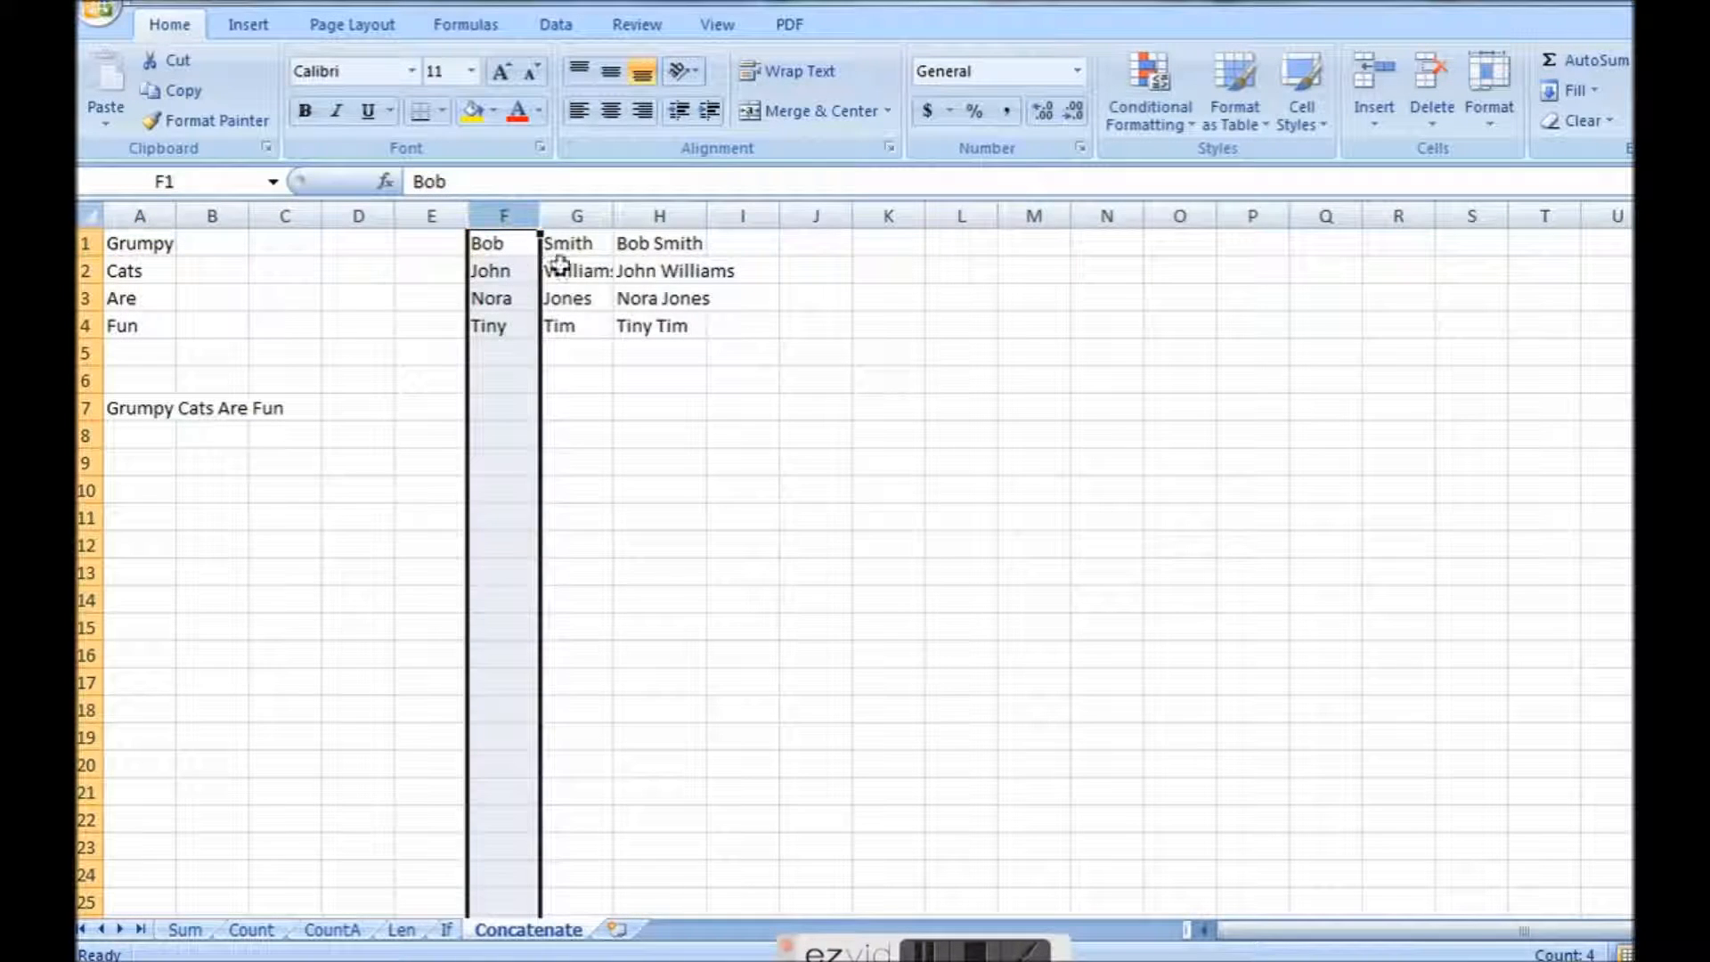
{"action": "left_click", "coordinate": [580, 214]}
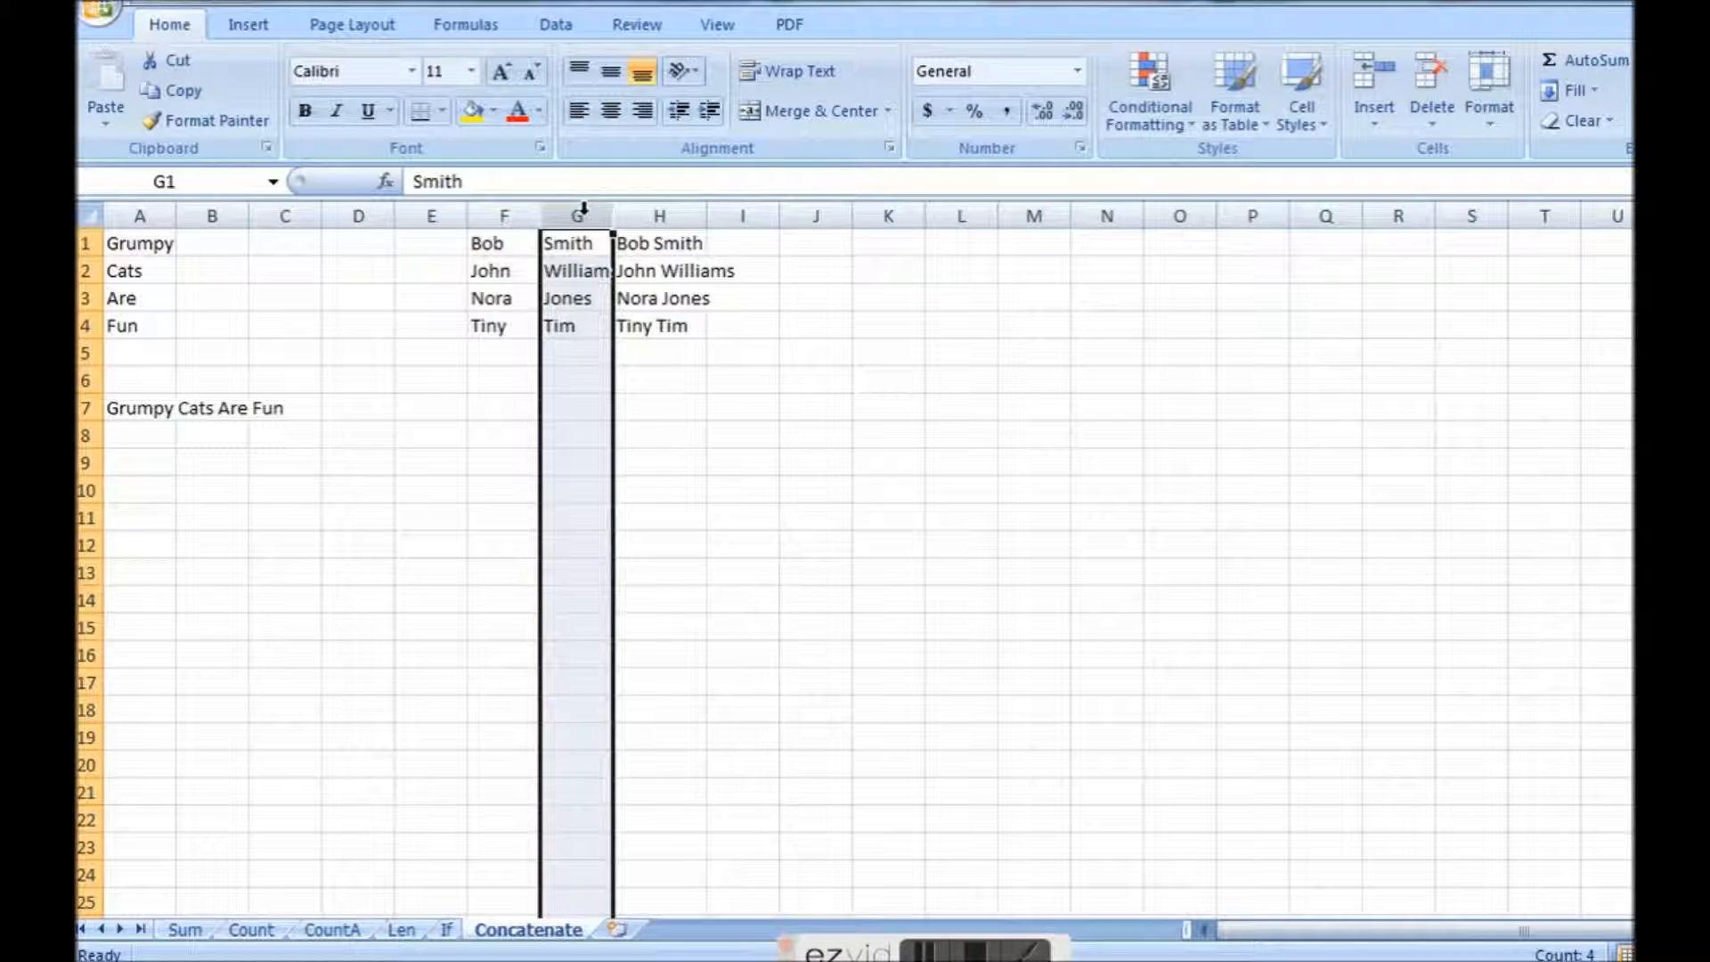
Inspect the space argument of the CONCATENATE formula in H1 and widen column H to fit the full names.
{"action": "left_click", "coordinate": [652, 251]}
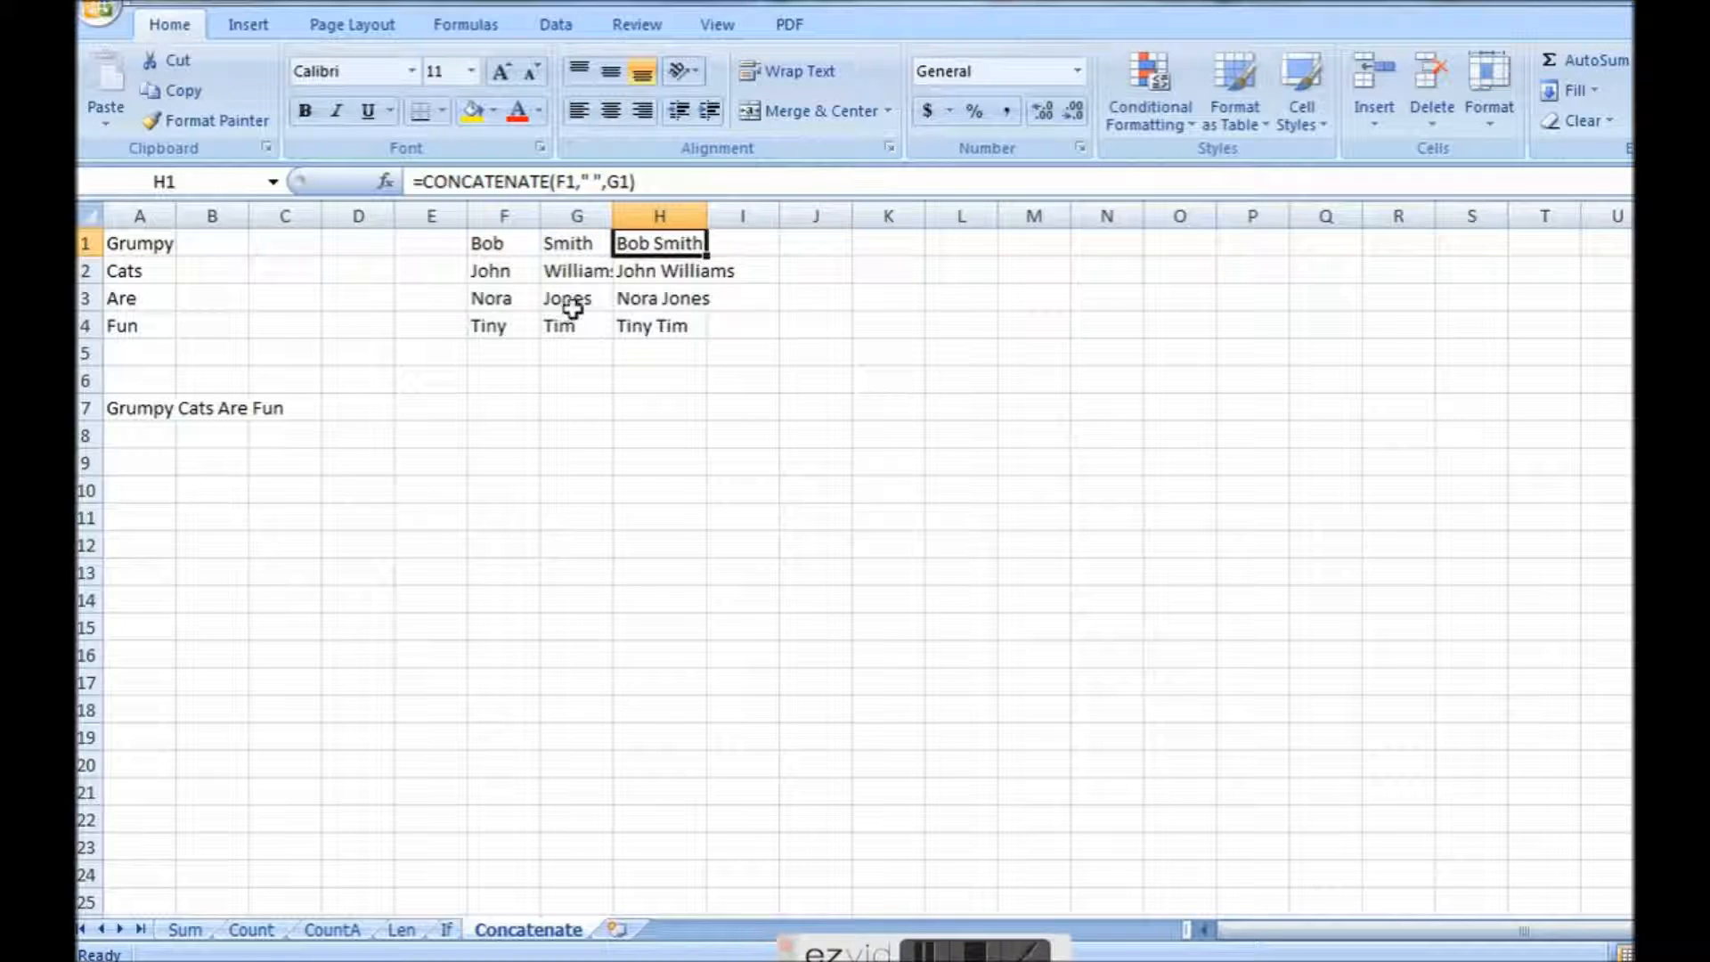
{"action": "left_click", "coordinate": [495, 243]}
{"action": "left_click", "coordinate": [643, 240]}
{"action": "left_click", "coordinate": [597, 184]}
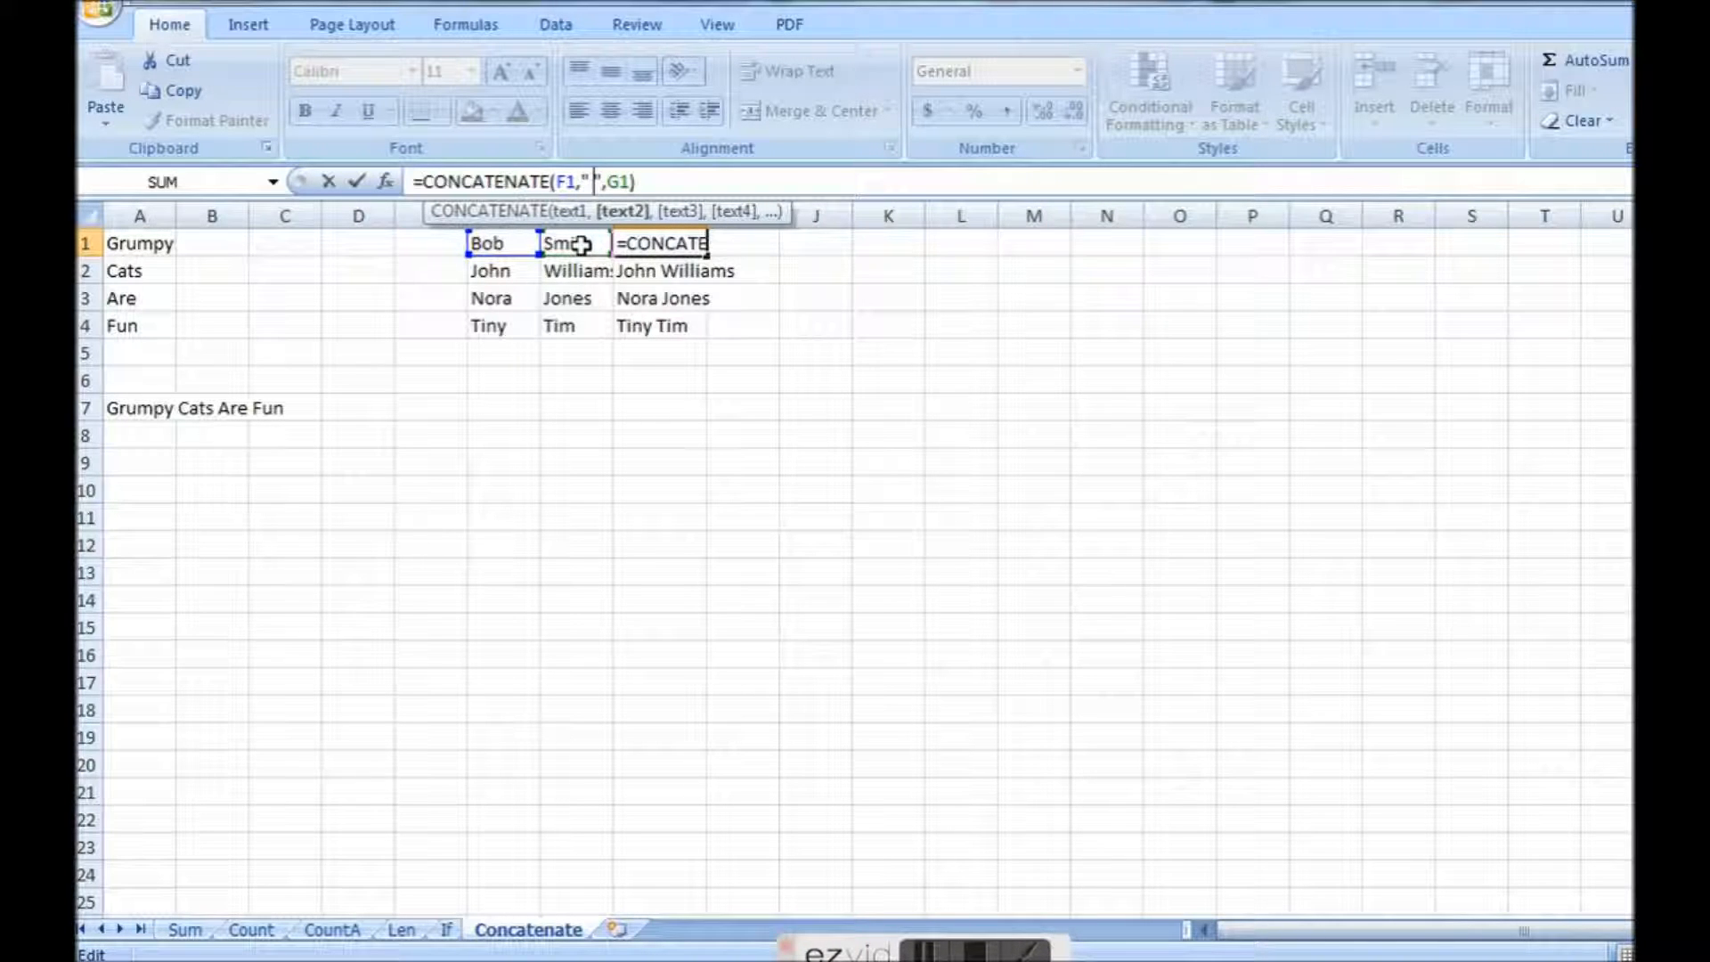
{"action": "key", "text": "ctrl+Return"}
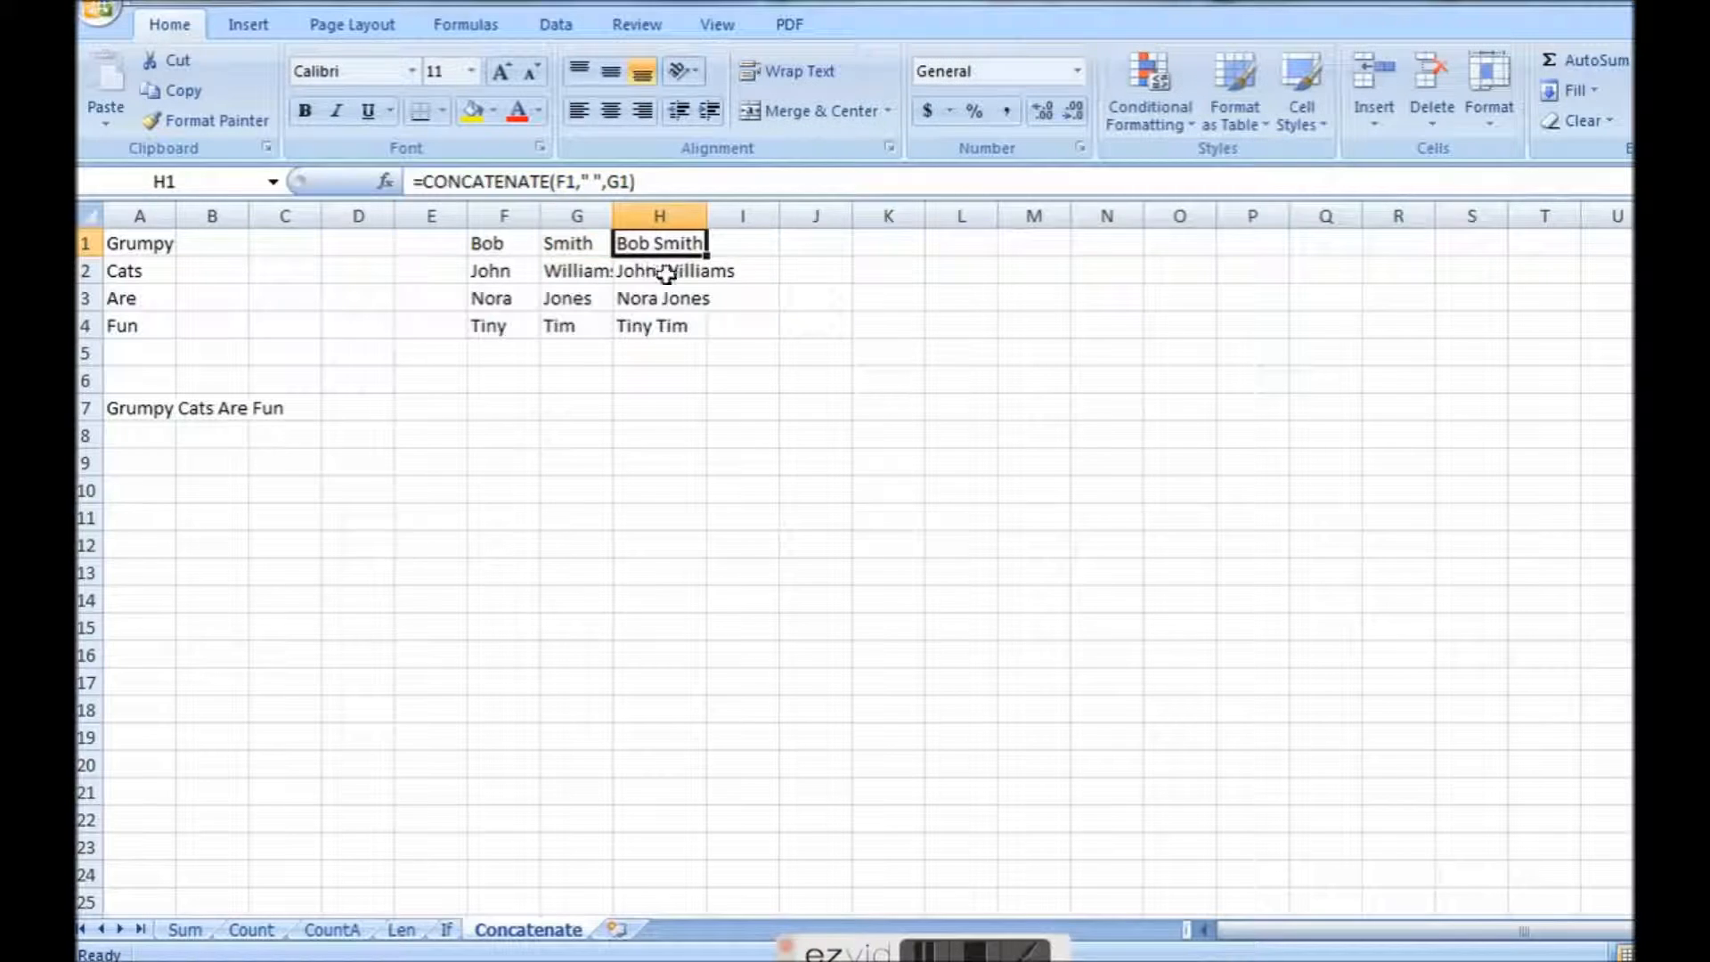
{"action": "left_click_drag", "start_coordinate": [708, 217], "coordinate": [797, 217]}
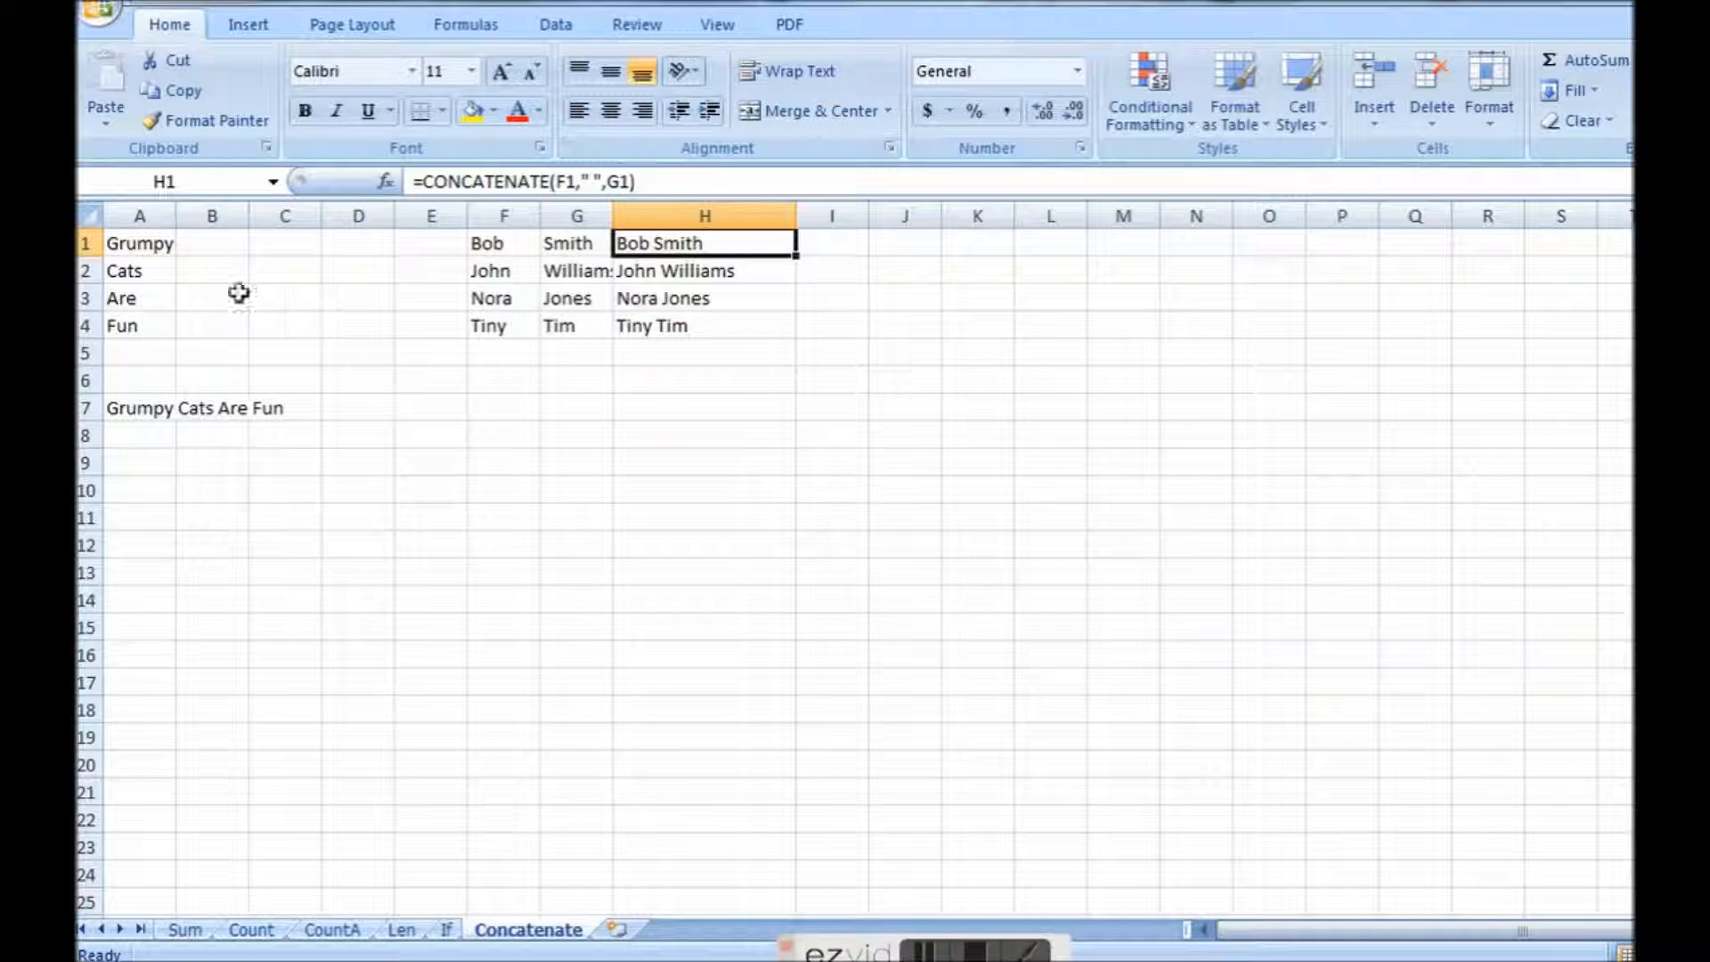
Examine the cell references and space separators in the CONCATENATE formula in A7, leaving the formula as it is.
{"action": "left_click", "coordinate": [118, 408]}
{"action": "left_click", "coordinate": [567, 181]}
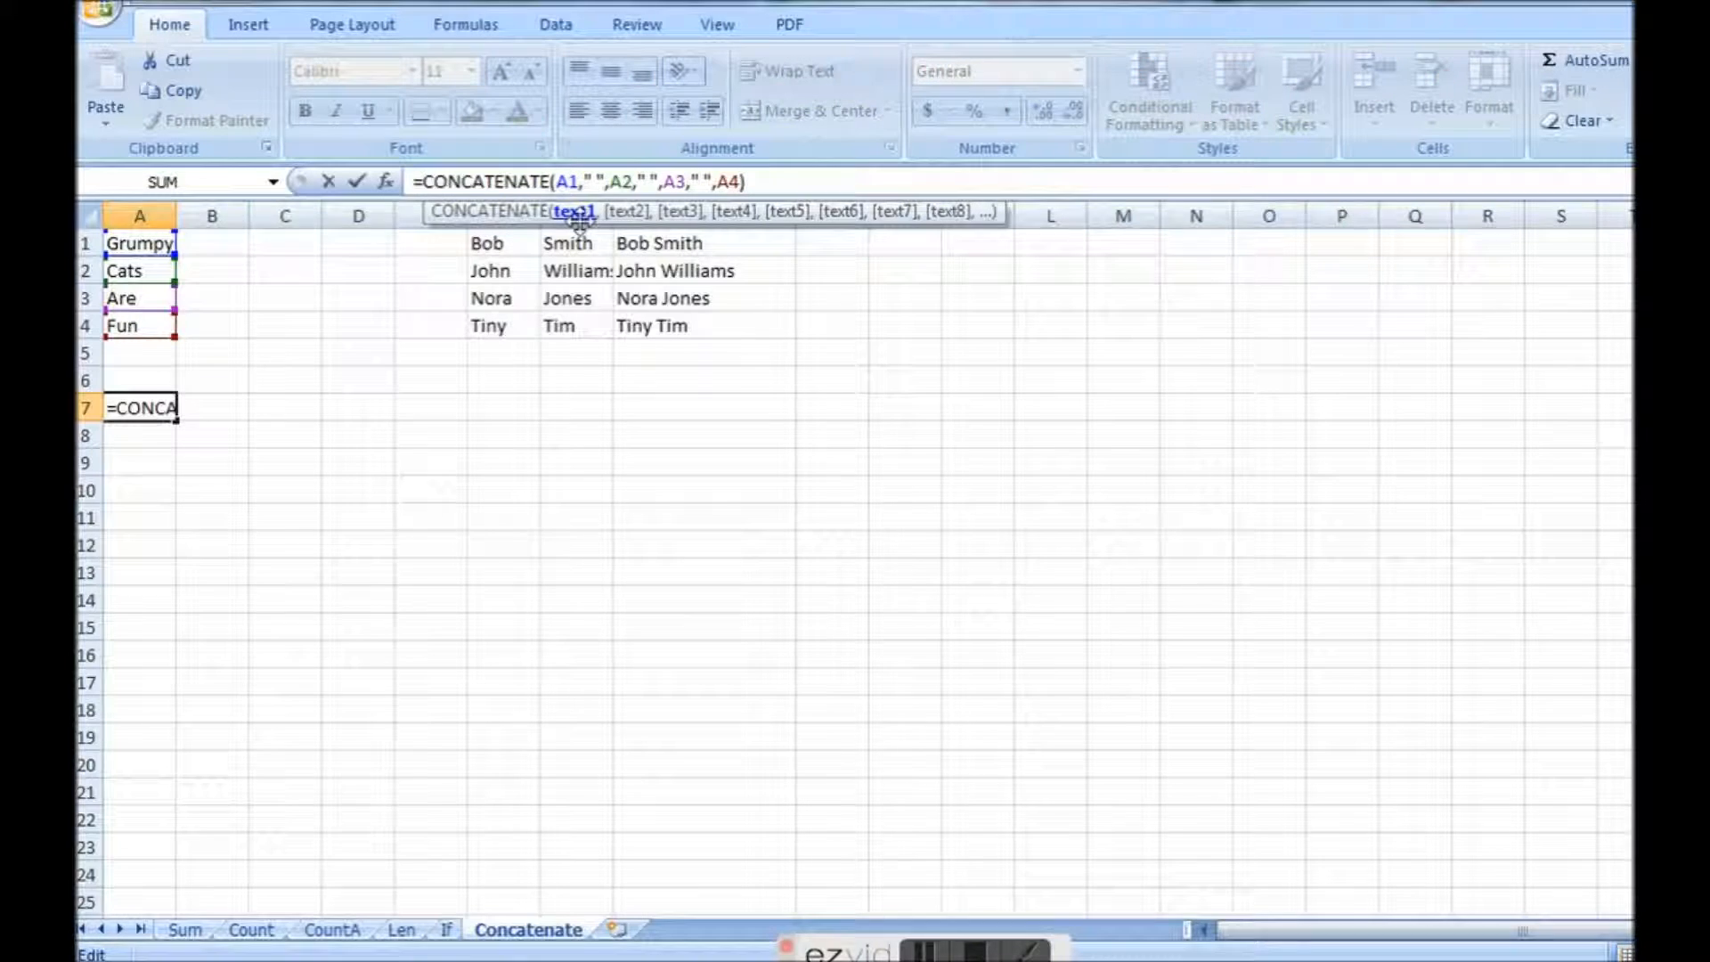
{"action": "left_click", "coordinate": [675, 182]}
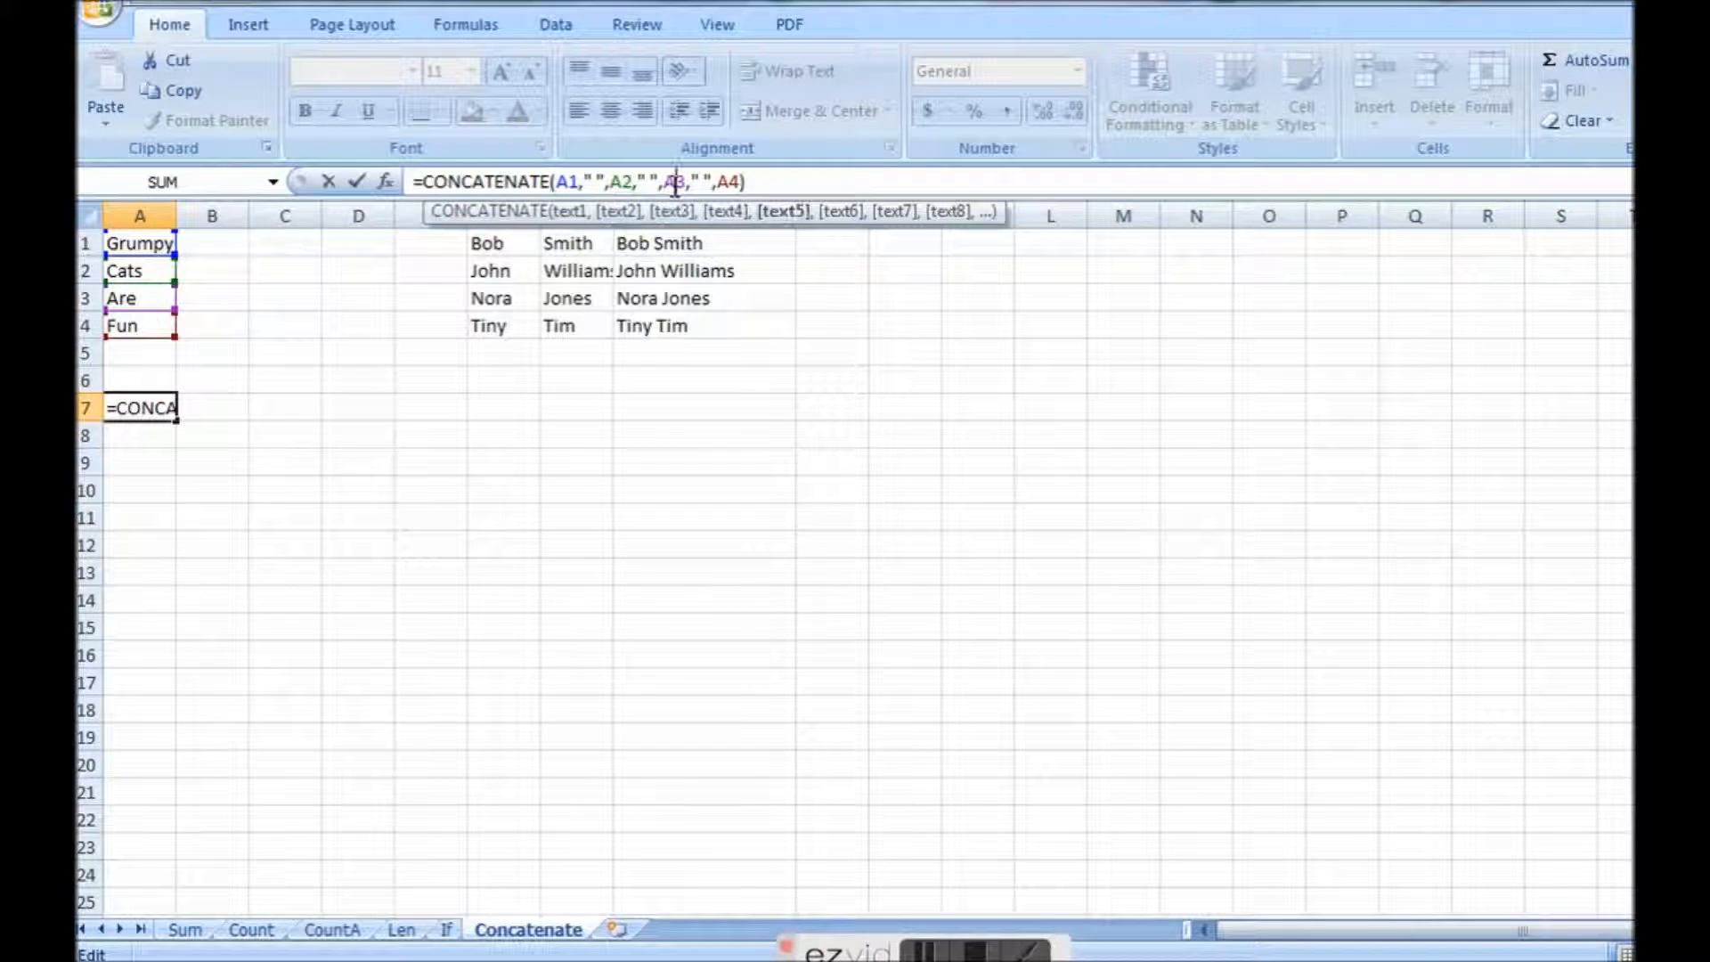
{"action": "left_click", "coordinate": [717, 181]}
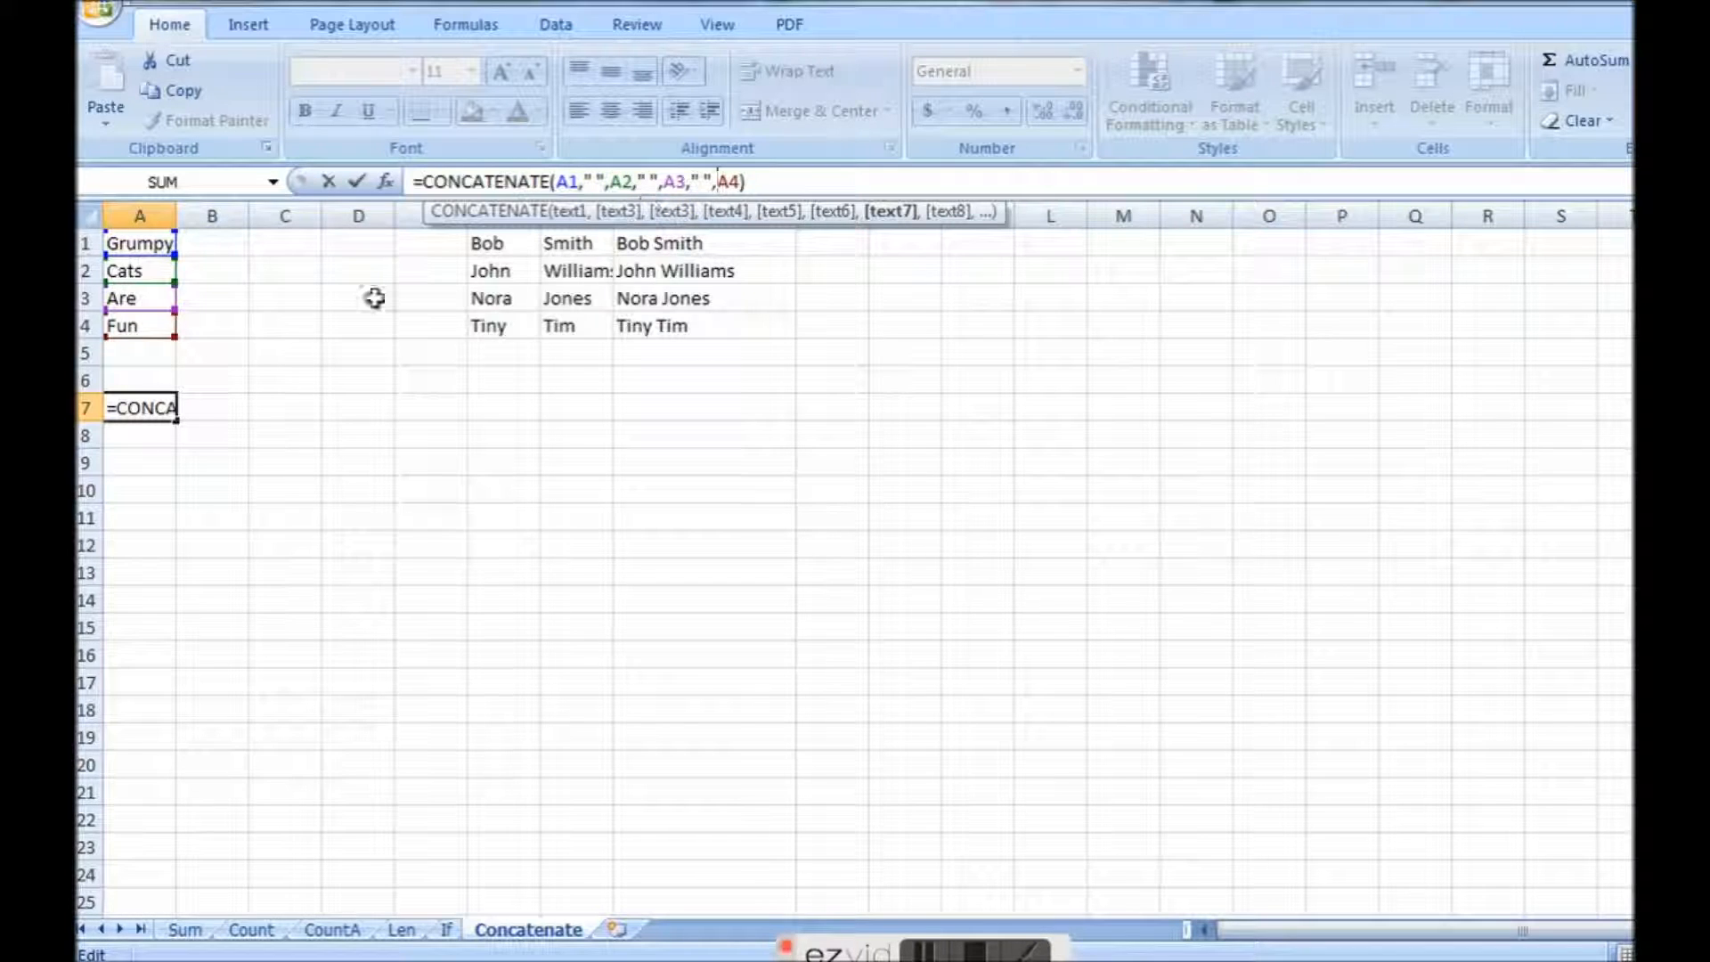
{"action": "key", "text": "Return"}
{"action": "left_click", "coordinate": [159, 414]}
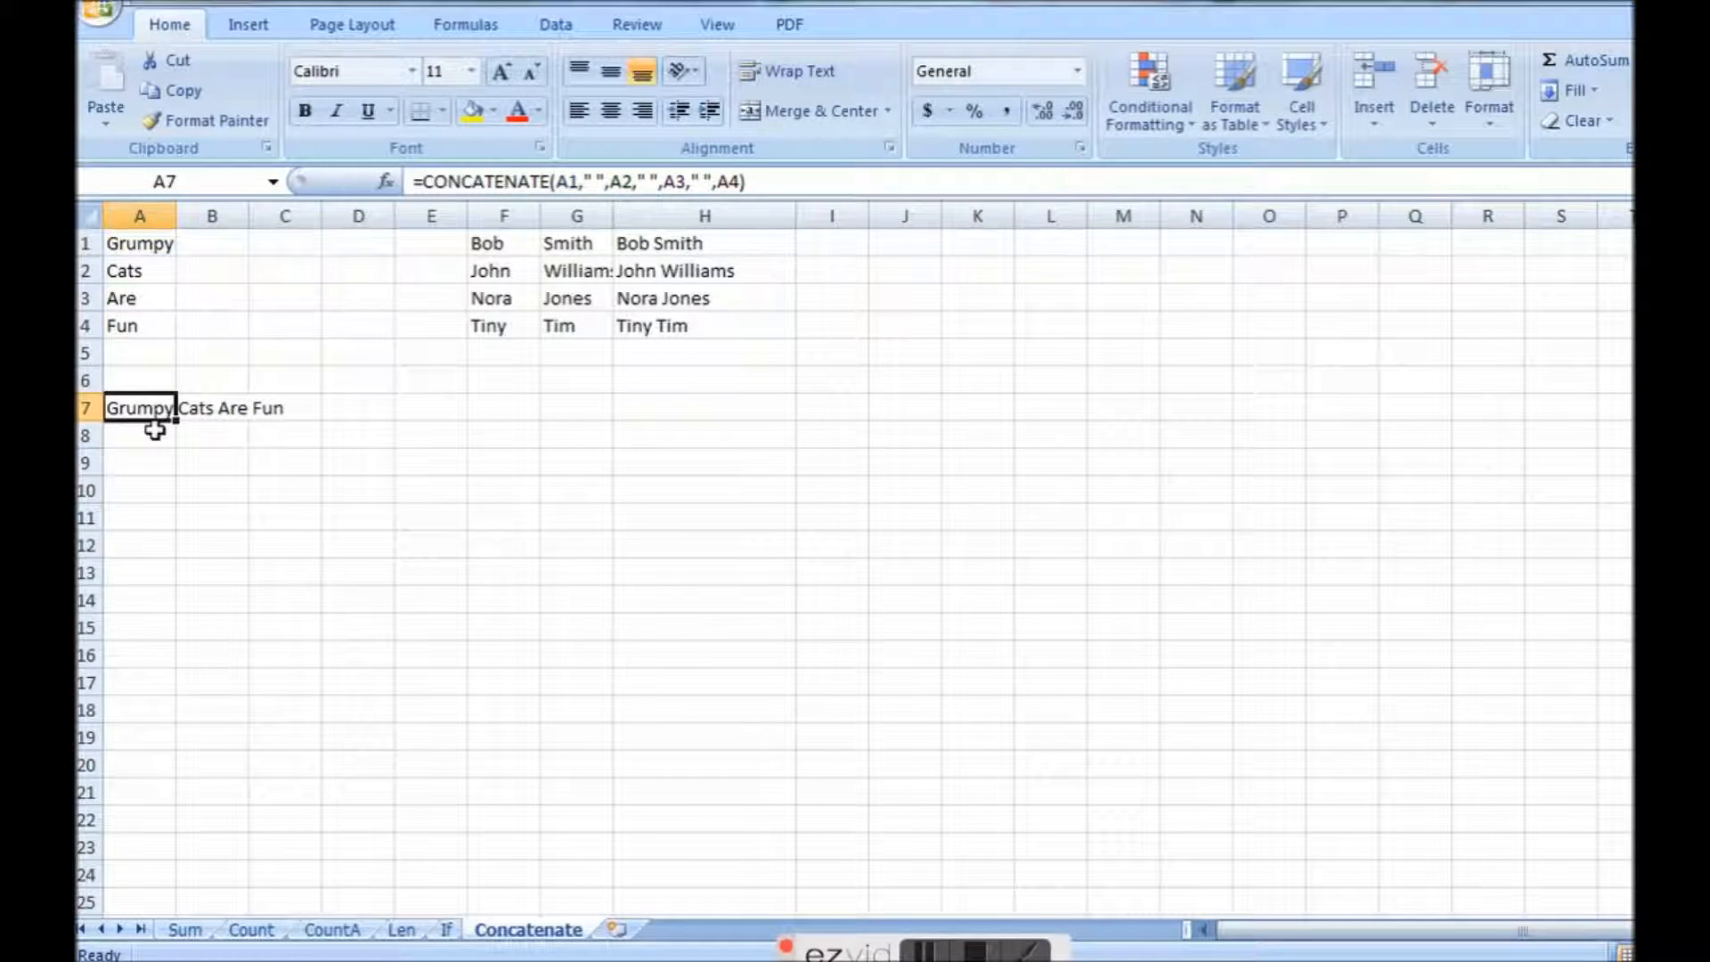